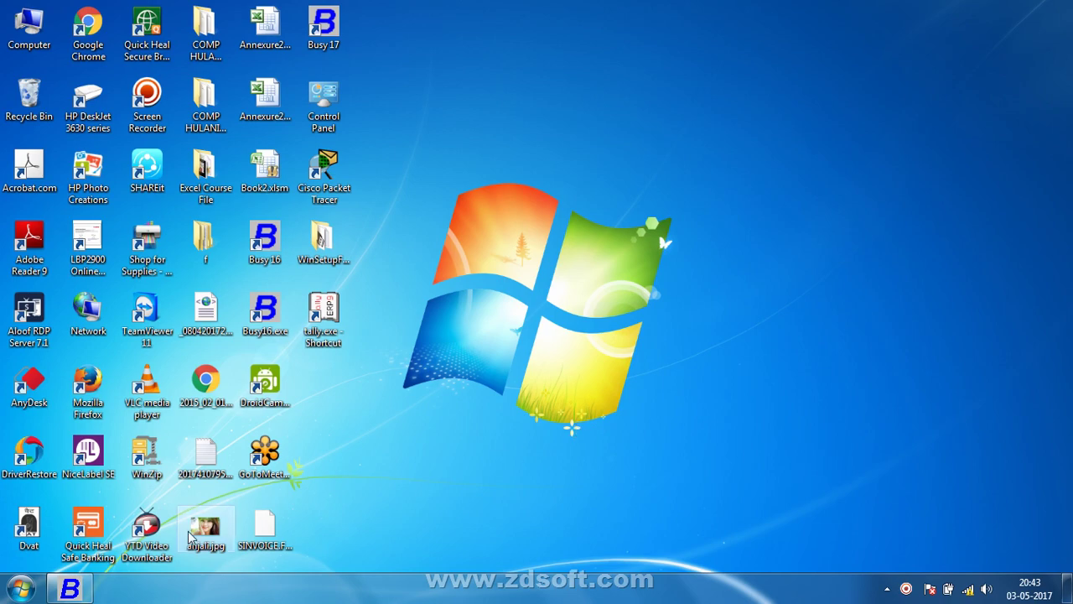
Switch to Busy 17 and open the Accounts section of the Features / Options configuration
{"action": "left_click", "coordinate": [90, 591]}
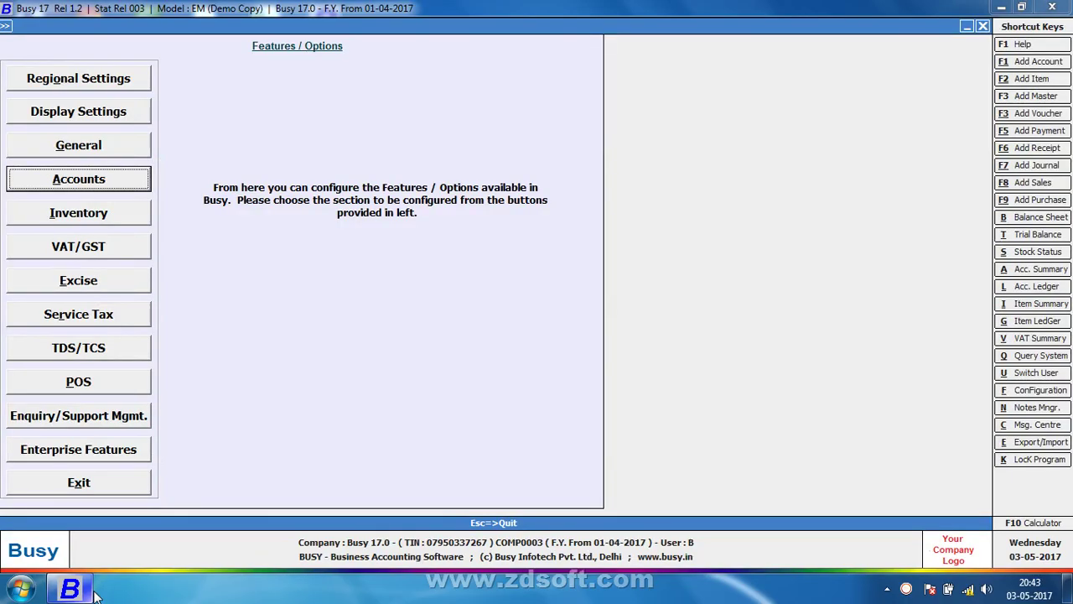
{"action": "key", "text": "Escape"}
{"action": "key", "text": "Escape"}
{"action": "key", "text": "Escape"}
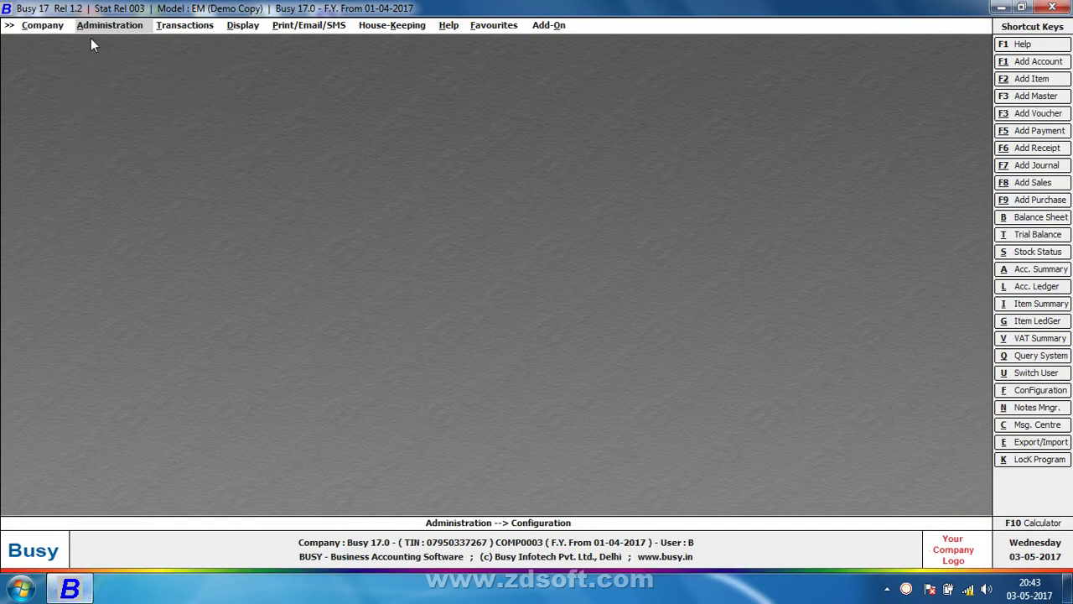
{"action": "key", "text": "Return"}
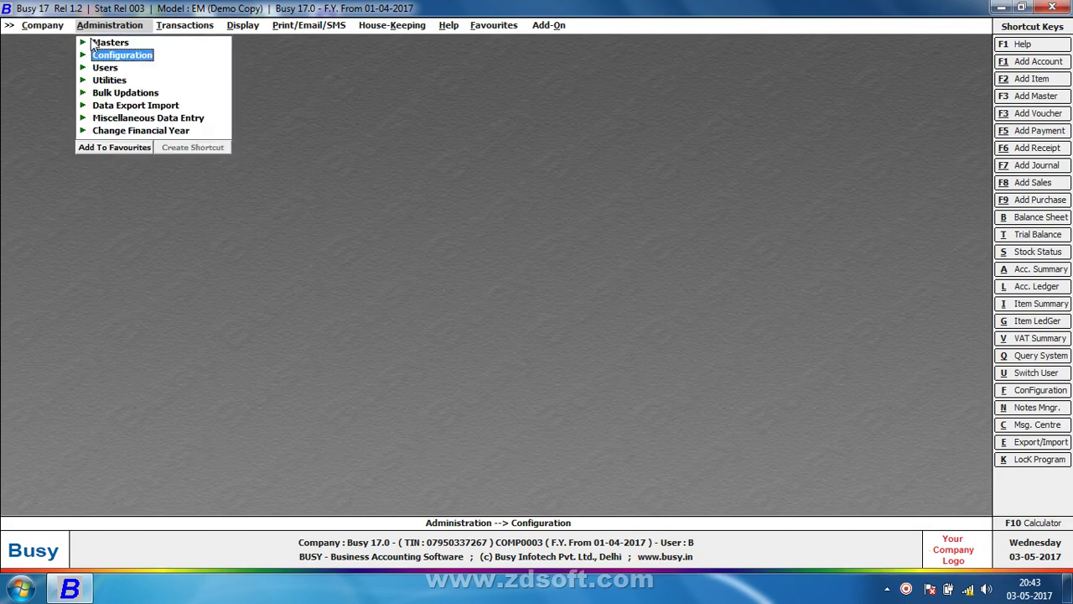
{"action": "left_click", "coordinate": [117, 52]}
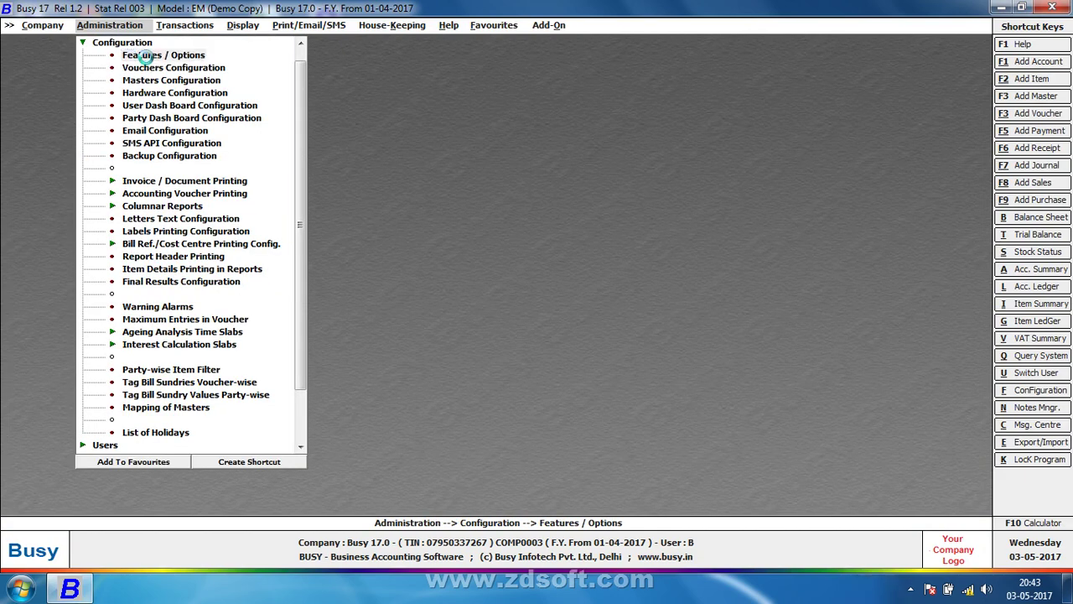
{"action": "left_click", "coordinate": [142, 55]}
{"action": "left_click", "coordinate": [123, 181]}
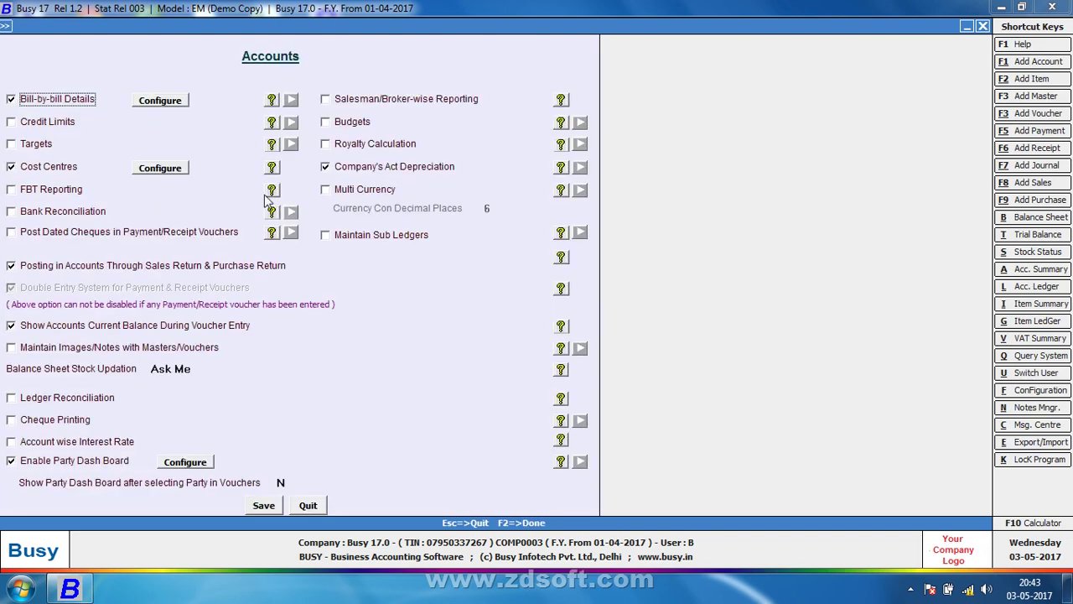
Enable Multi Currency with 3 currency conversion decimal places, disable Company's Act Depreciation, and save the Accounts options
{"action": "left_click", "coordinate": [390, 192]}
{"action": "left_click", "coordinate": [389, 170]}
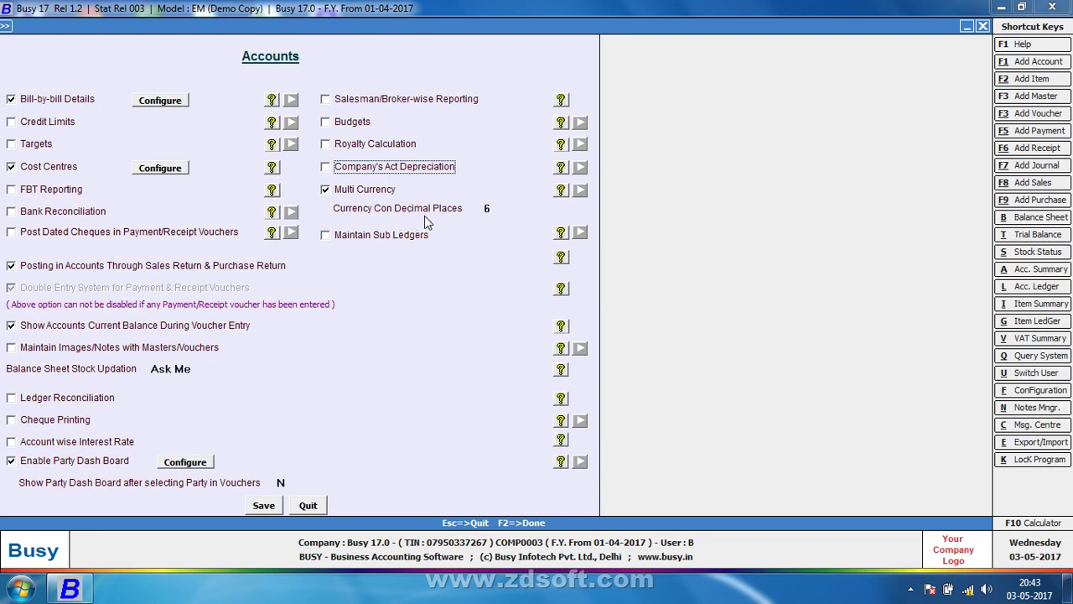
{"action": "left_click", "coordinate": [490, 207]}
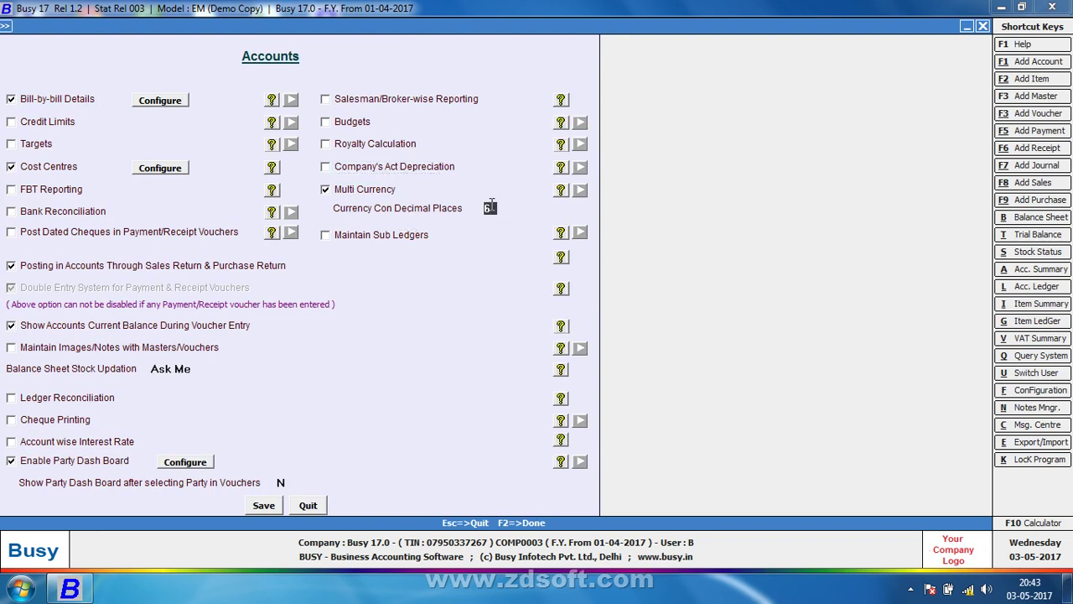
{"action": "type", "text": "2"}
{"action": "type", "text": "3"}
{"action": "left_click", "coordinate": [265, 506]}
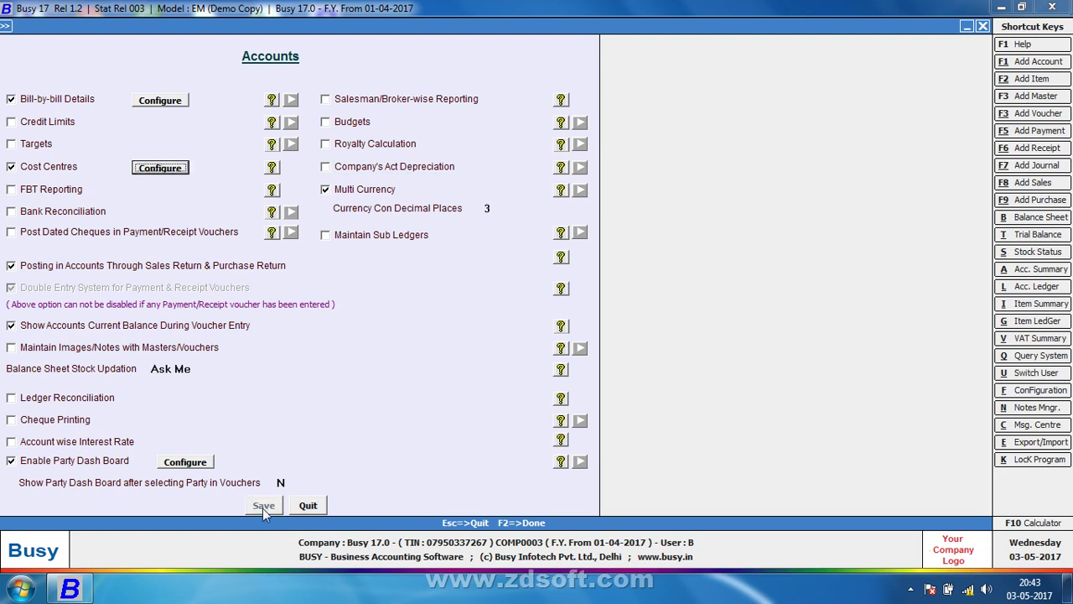
{"action": "key", "text": "Escape"}
{"action": "key", "text": "Escape"}
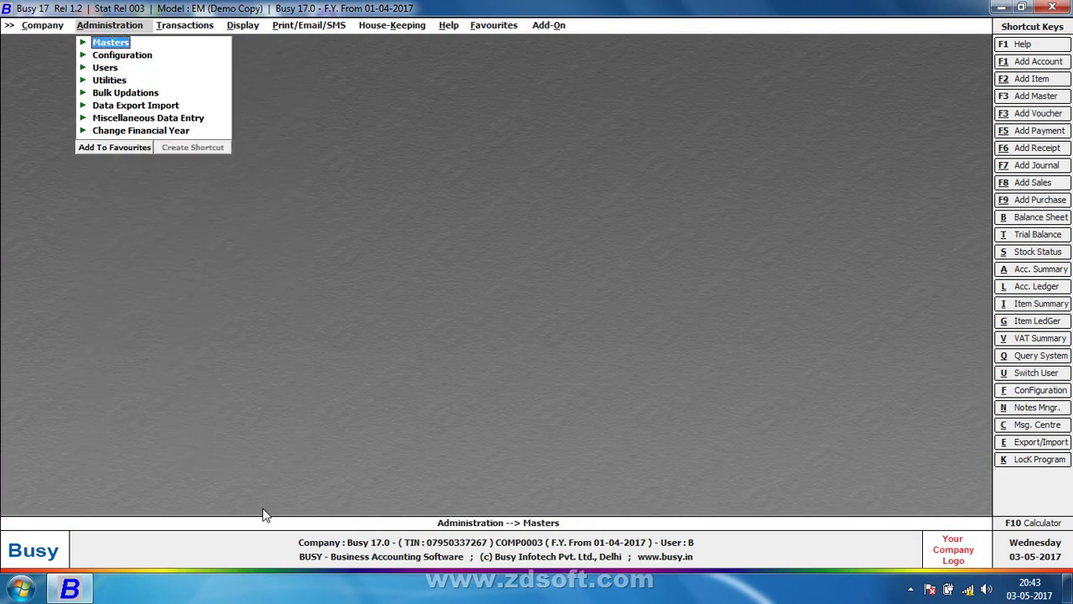
Open the list of existing currency masters
{"action": "key", "text": "Return"}
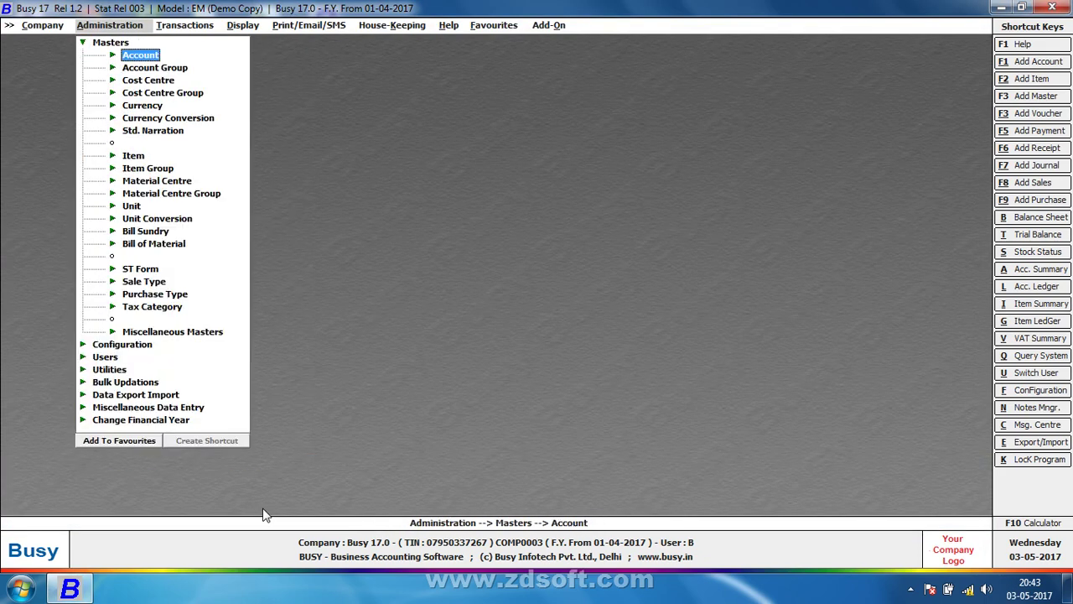
{"action": "key", "text": "Down"}
{"action": "key", "text": "Down"}
{"action": "key", "text": "Down"}
{"action": "key", "text": "Down"}
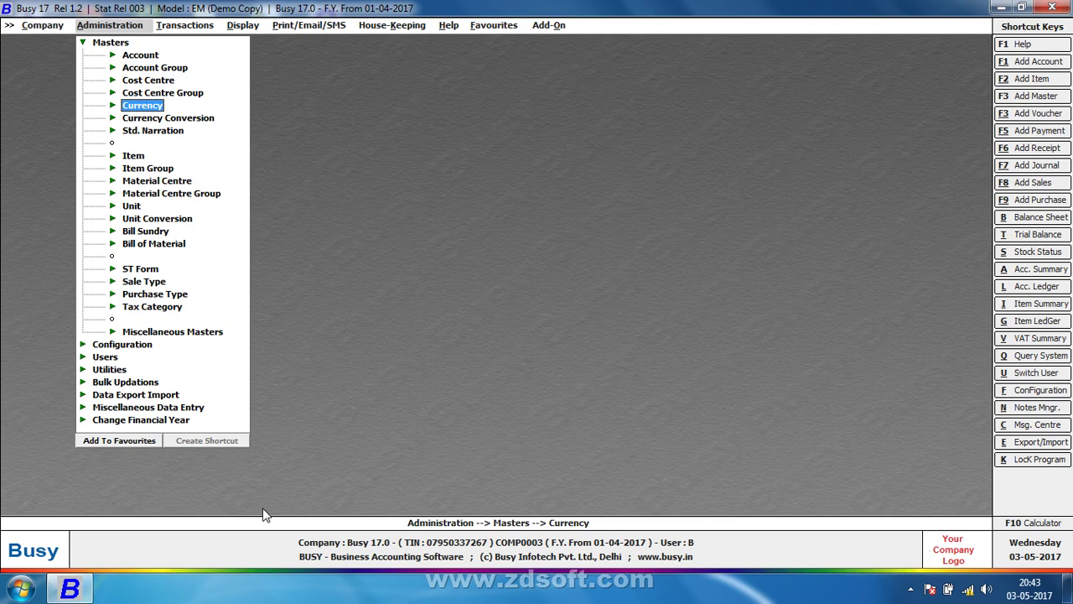
{"action": "key", "text": "Return"}
{"action": "key", "text": "Down"}
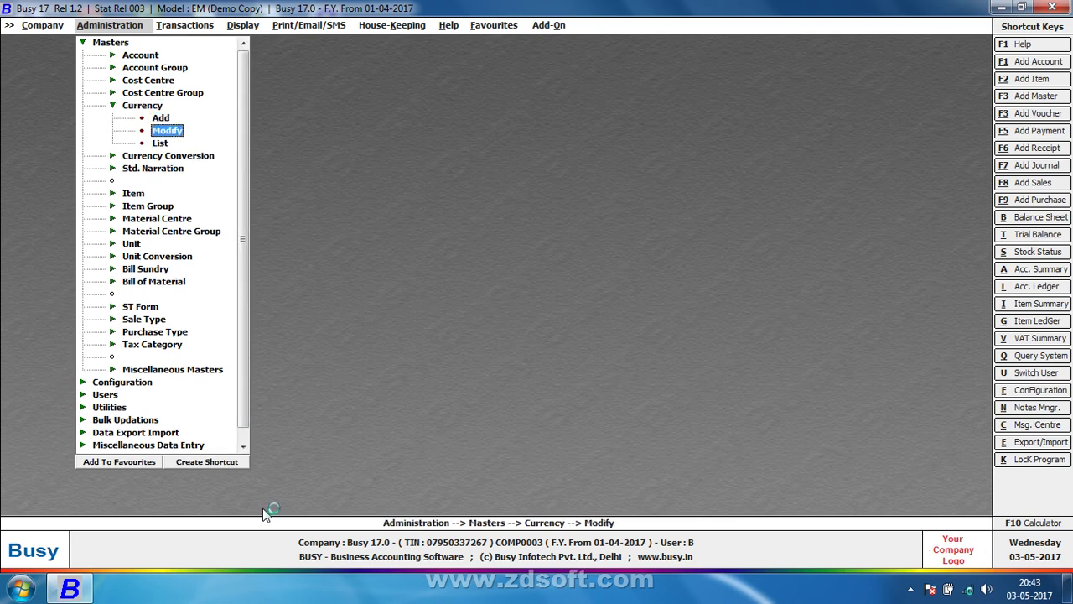
{"action": "key", "text": "Down"}
{"action": "key", "text": "Return"}
View the USD and GBP currency master records from the currency list without changing them, and leave the list
{"action": "key", "text": "Return"}
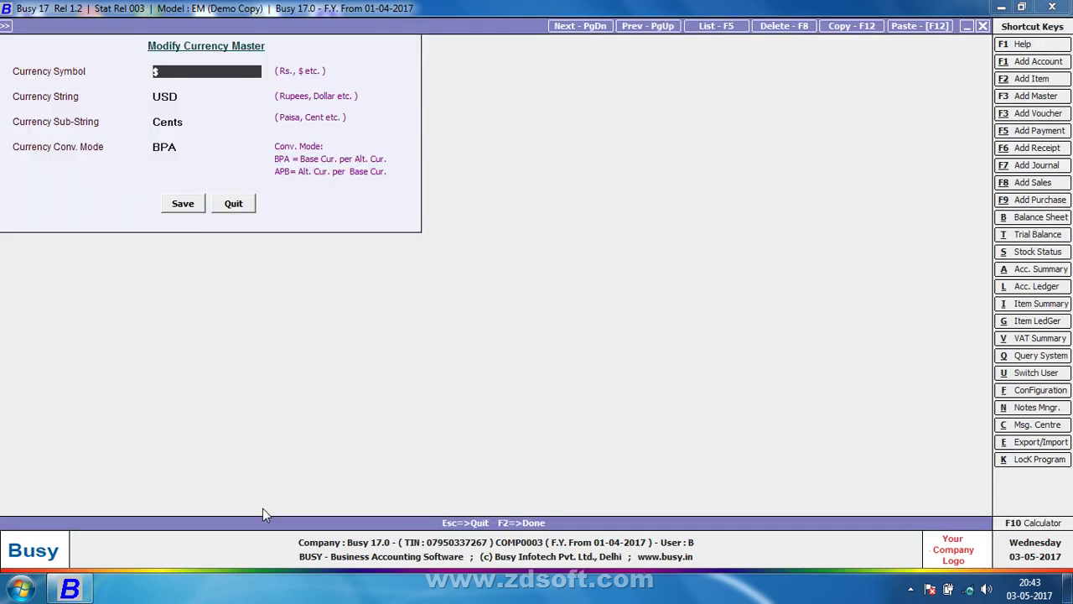
{"action": "key", "text": "Escape"}
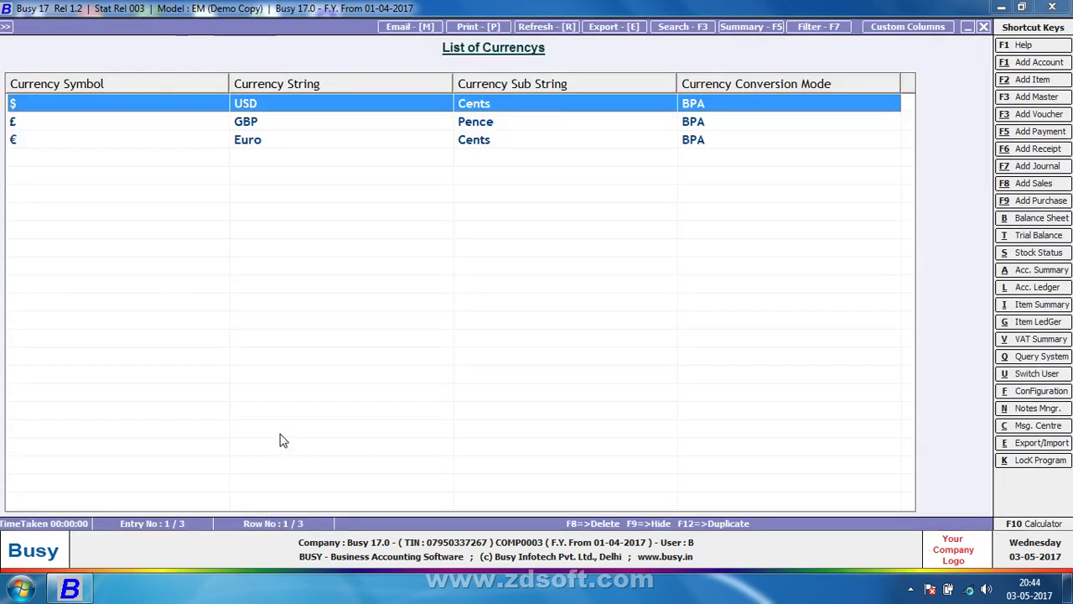
{"action": "key", "text": "Return"}
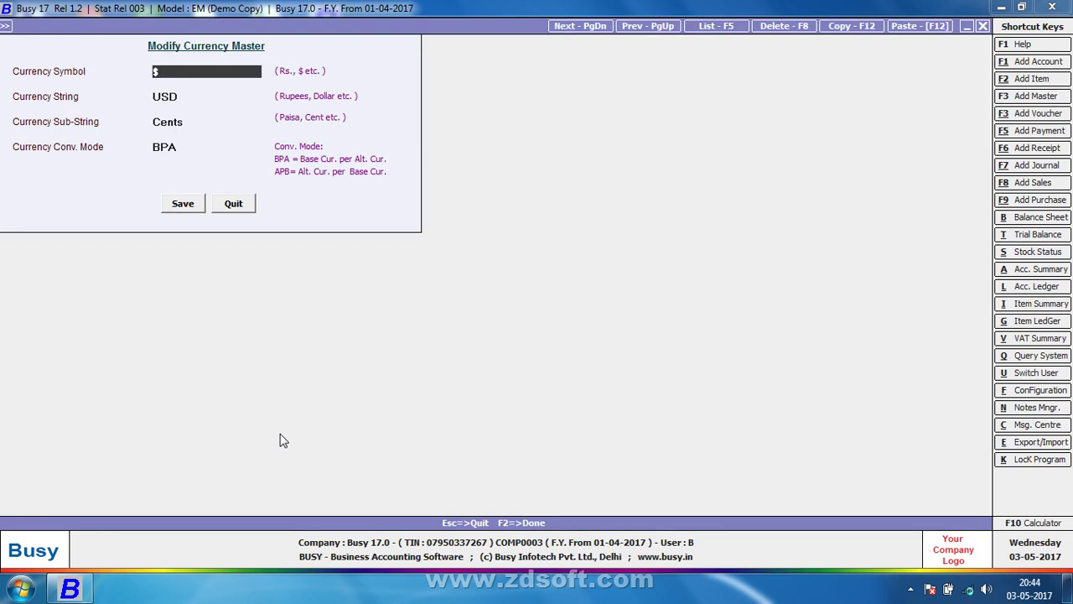
{"action": "key", "text": "Escape"}
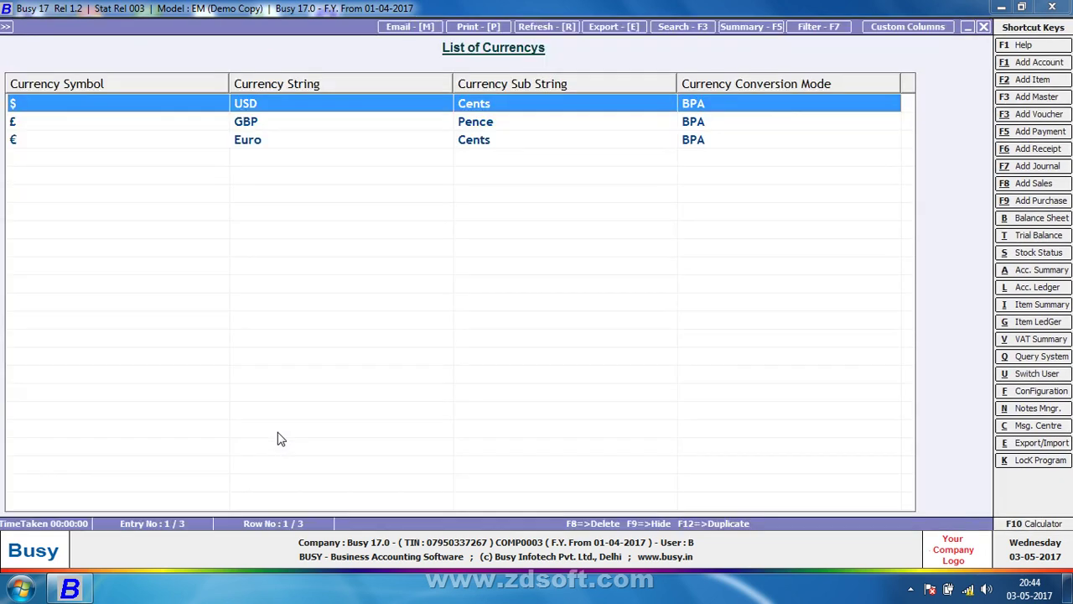
{"action": "key", "text": "Down"}
{"action": "key", "text": "Return"}
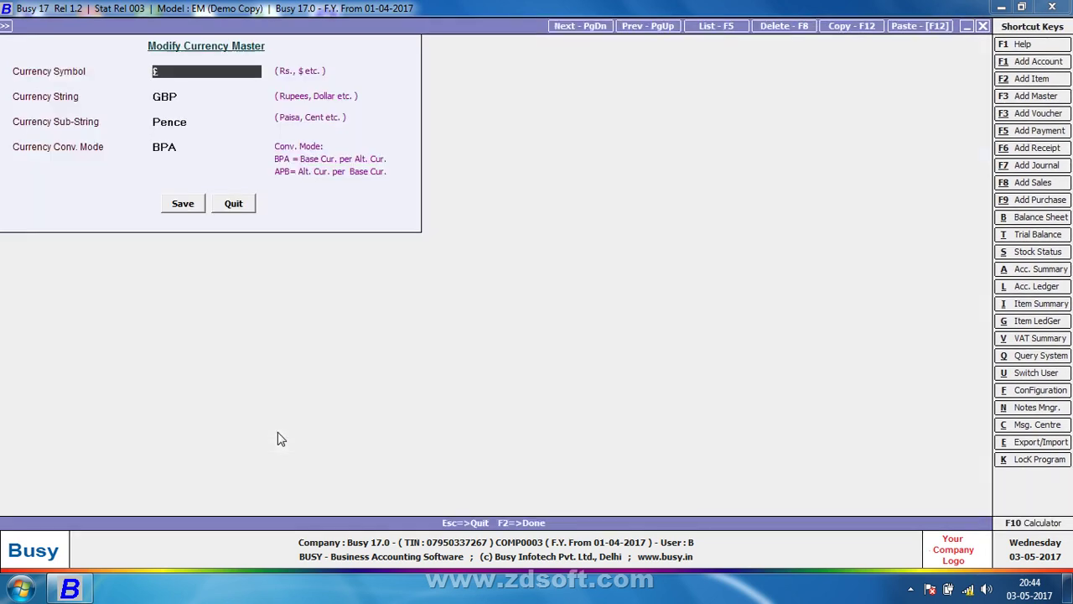
{"action": "key", "text": "Escape"}
{"action": "key", "text": "Down"}
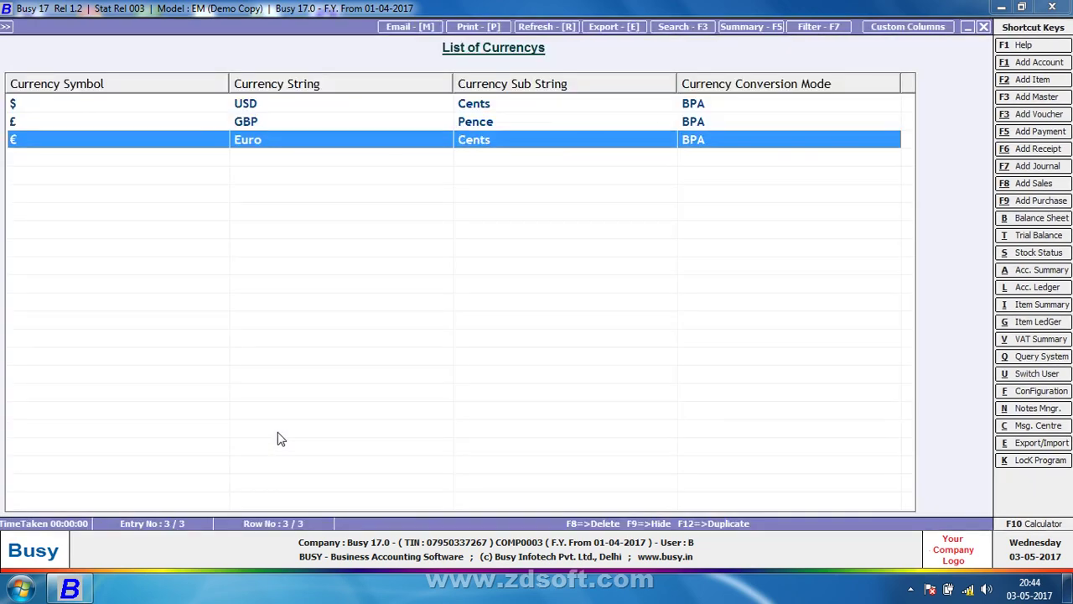
{"action": "key", "text": "Escape"}
{"action": "key", "text": "Escape"}
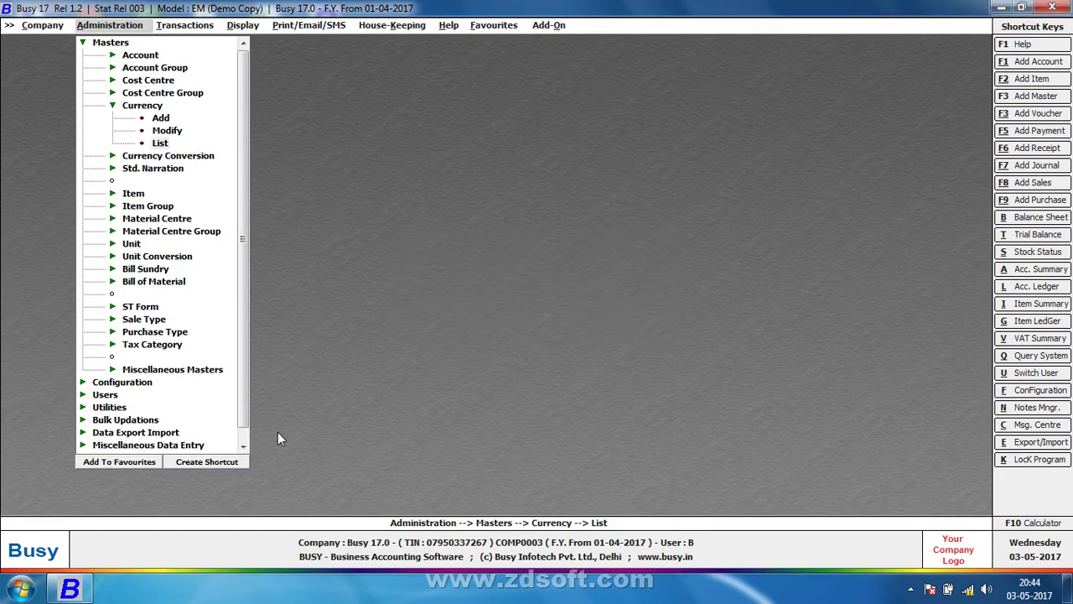
{"action": "key", "text": "Escape"}
{"action": "key", "text": "Down"}
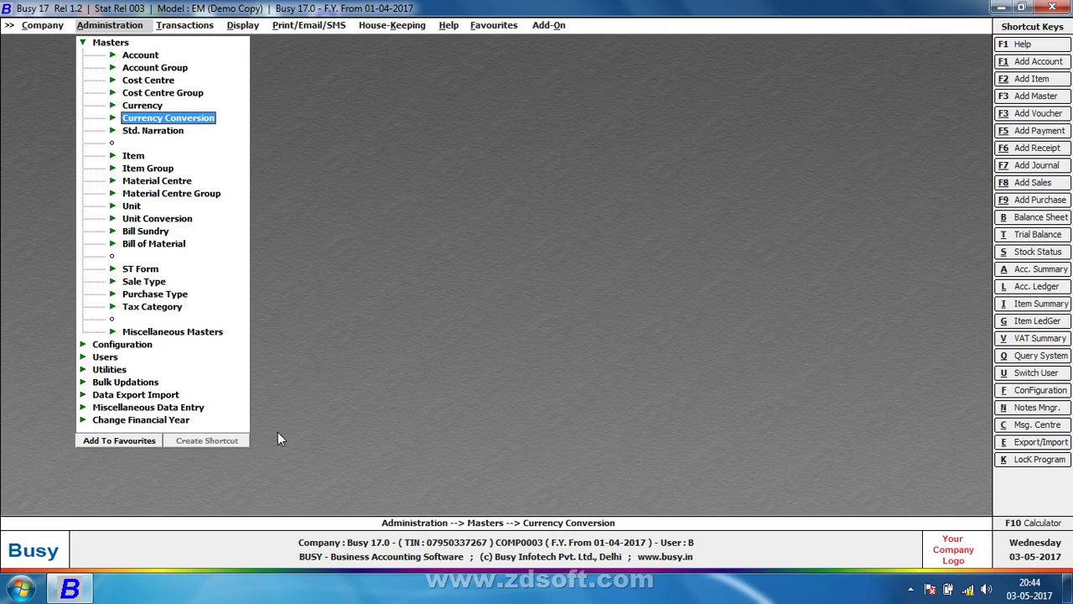
{"action": "key", "text": "Return"}
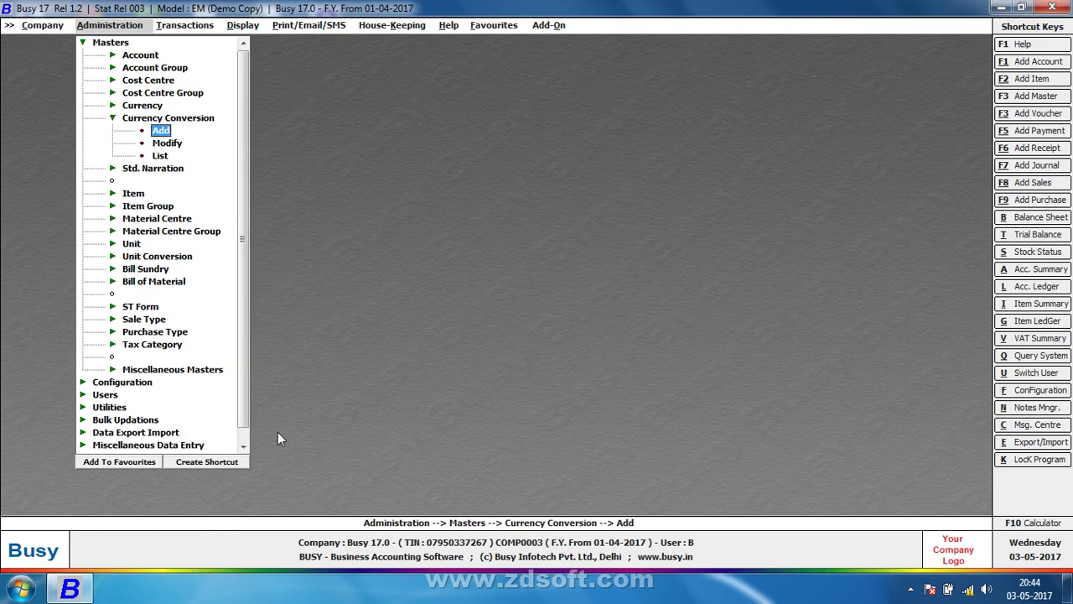
{"action": "key", "text": "Escape"}
{"action": "key", "text": "Escape"}
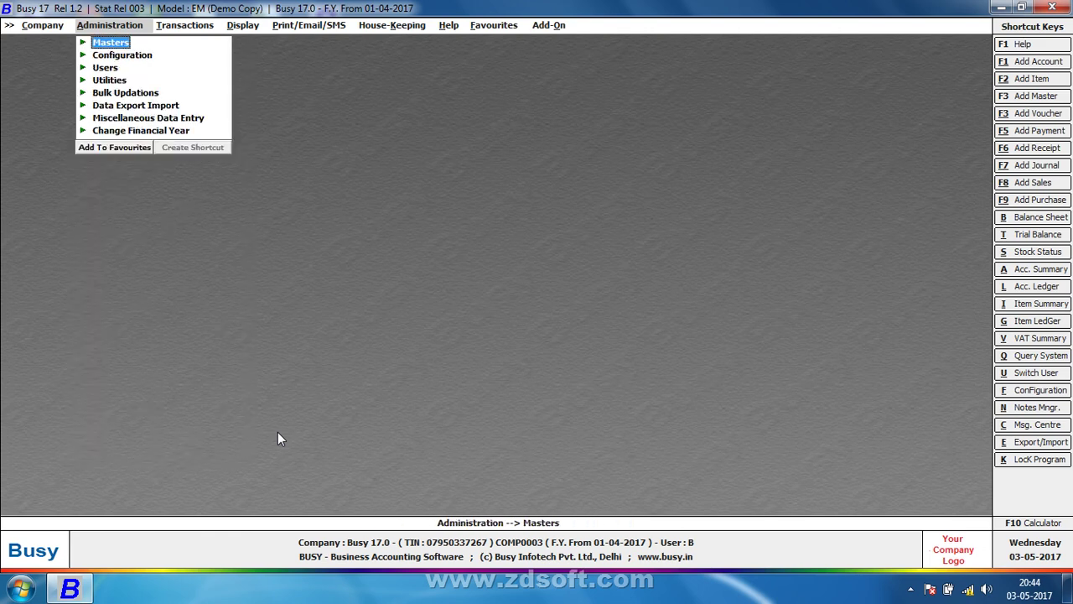
Open a blank form for adding a new currency master
{"action": "key", "text": "Return"}
{"action": "key", "text": "Down"}
{"action": "key", "text": "Down"}
{"action": "key", "text": "Down"}
{"action": "key", "text": "Down"}
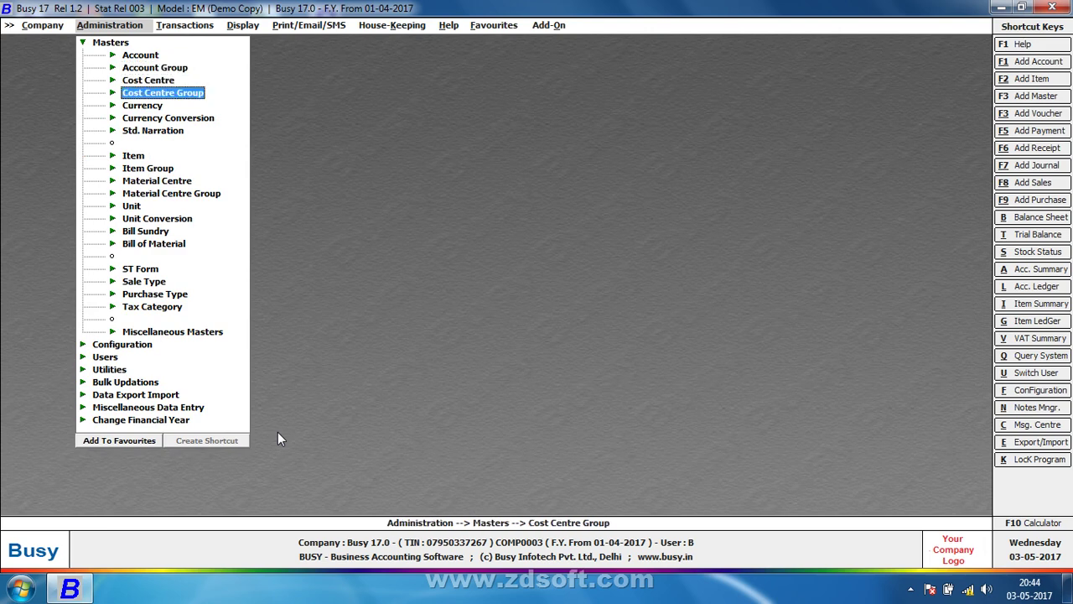
{"action": "key", "text": "Return"}
{"action": "key", "text": "Return"}
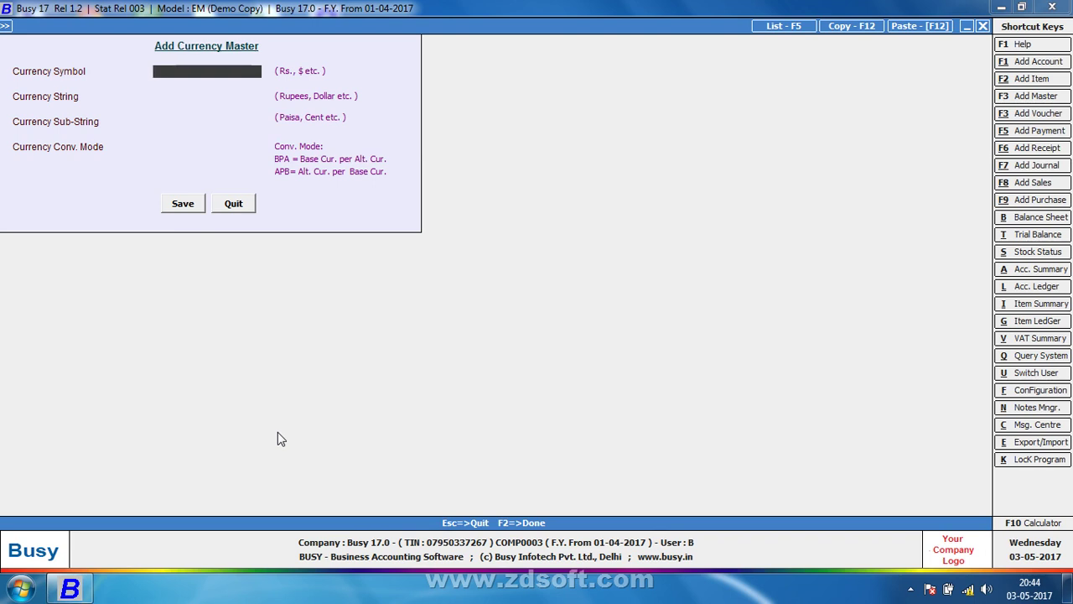
Enter ¥ as both the currency symbol and the currency string of the new currency master
{"action": "type", "text": "¥"}
{"action": "key", "text": "BackSpace"}
{"action": "type", "text": "<"}
{"action": "key", "text": "BackSpace"}
{"action": "type", "text": ")"}
{"action": "key", "text": "BackSpace"}
{"action": "type", "text": "¥"}
{"action": "left_click", "coordinate": [193, 101]}
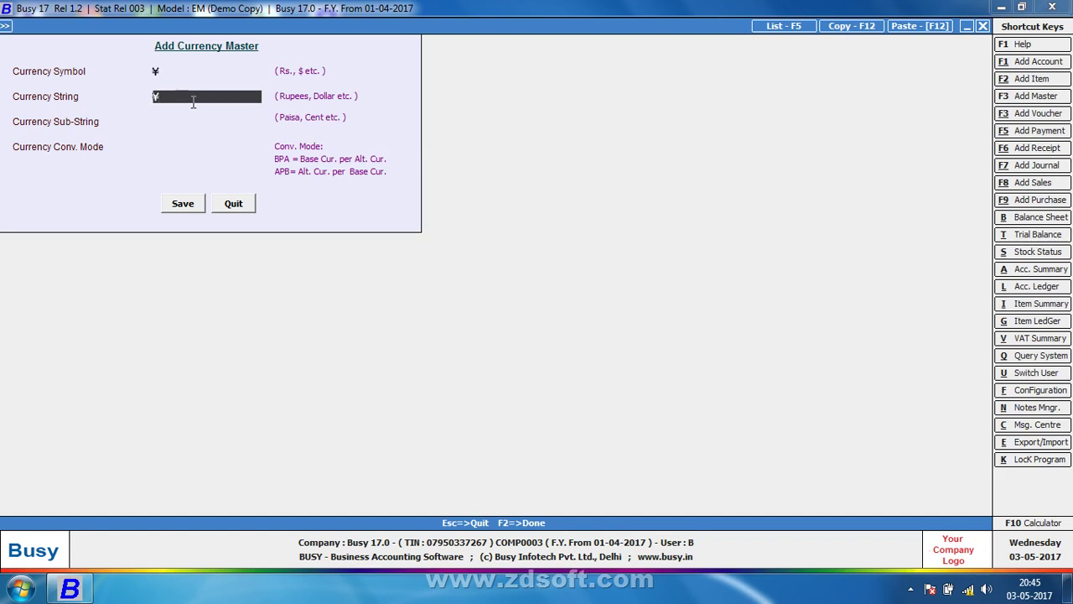
{"action": "type", "text": "Y¥"}
{"action": "key", "text": "BackSpace"}
{"action": "key", "text": "Return"}
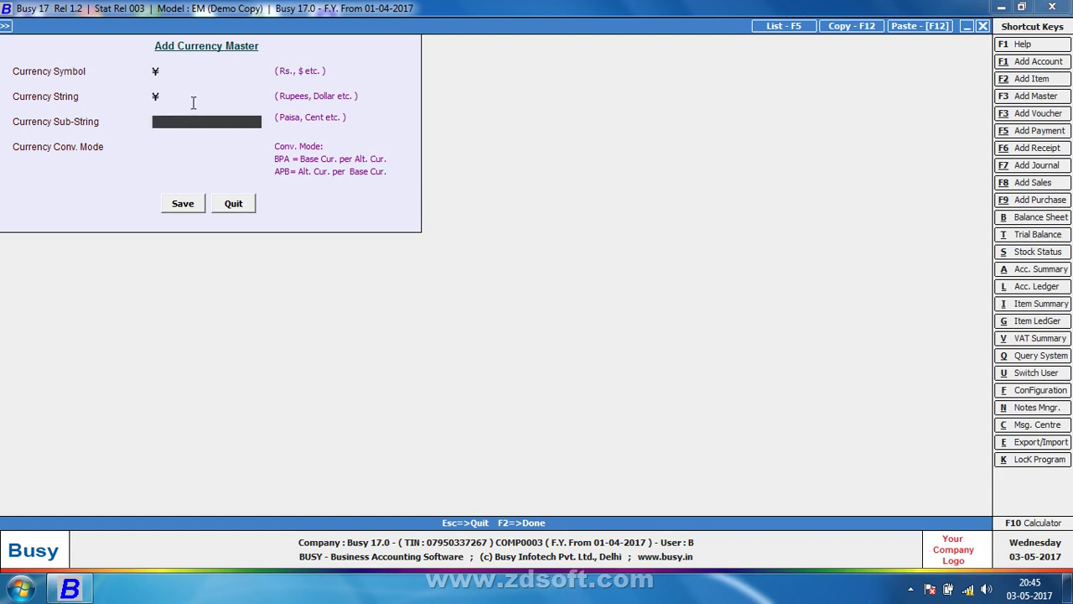
Set the new currency's sub-string to Yan and its conversion mode to APB
{"action": "type", "text": "YAN"}
{"action": "key", "text": "BackSpace"}
{"action": "key", "text": "BackSpace"}
{"action": "type", "text": "an"}
{"action": "key", "text": "Return"}
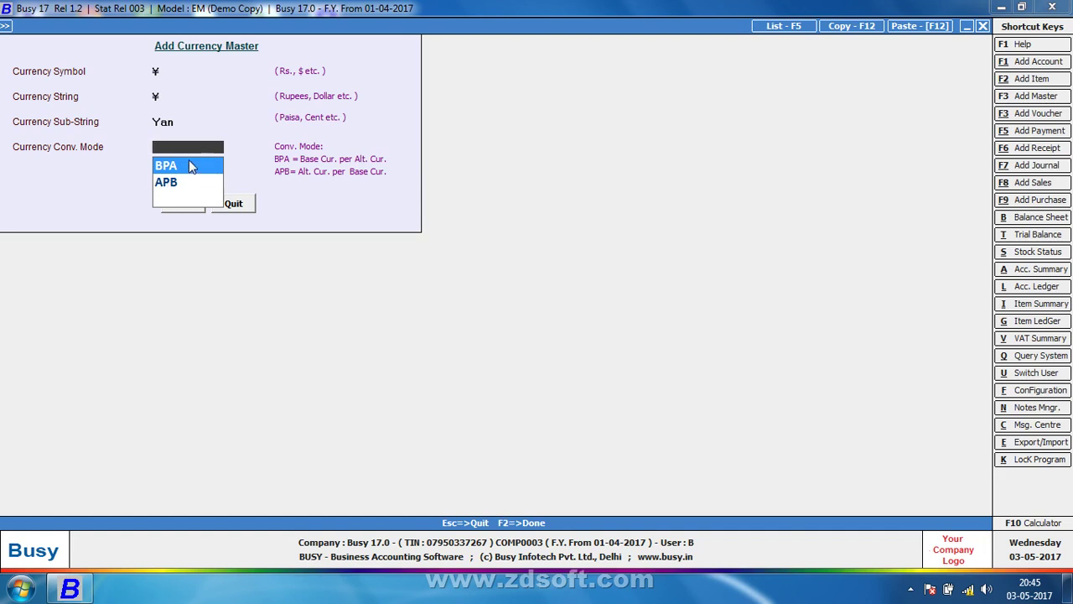
{"action": "key", "text": "Down"}
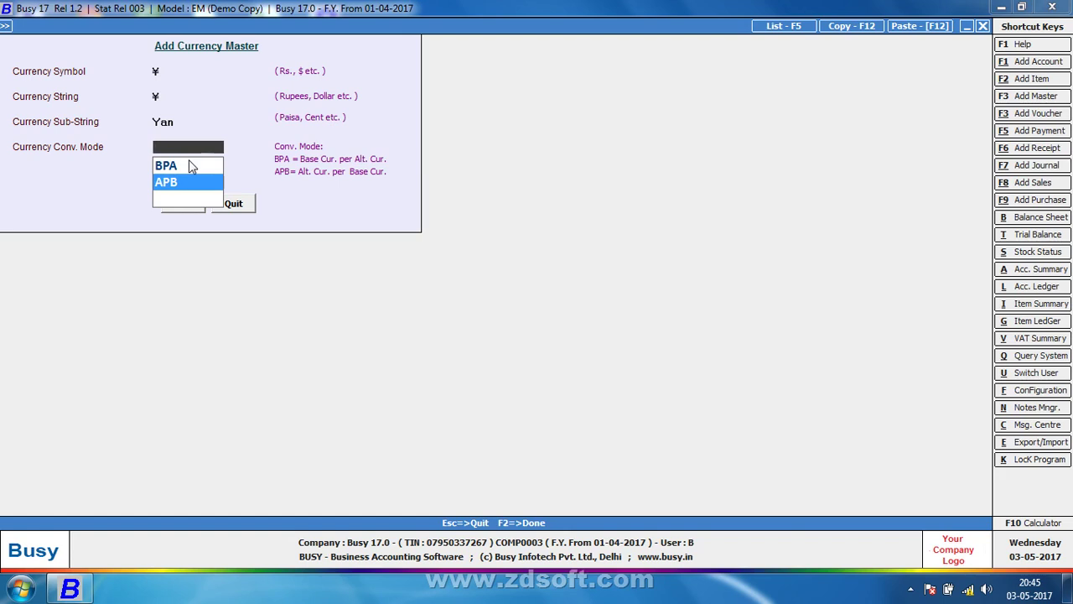
{"action": "key", "text": "Return"}
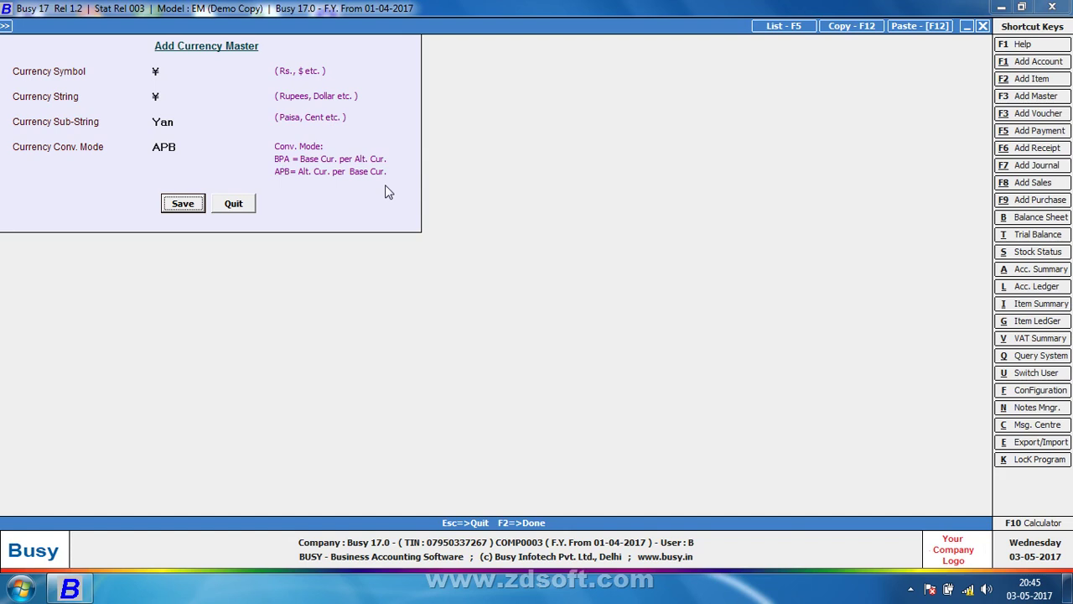
Check the conversion mode in the existing USD and Euro currency masters and return to the new currency form
{"action": "key", "text": "Return"}
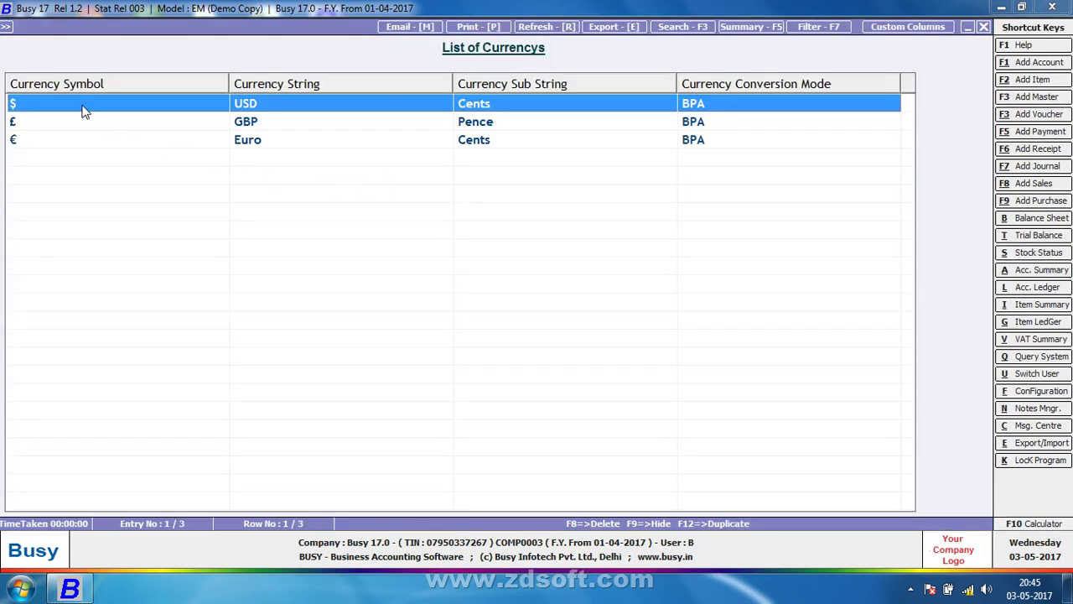
{"action": "key", "text": "Return"}
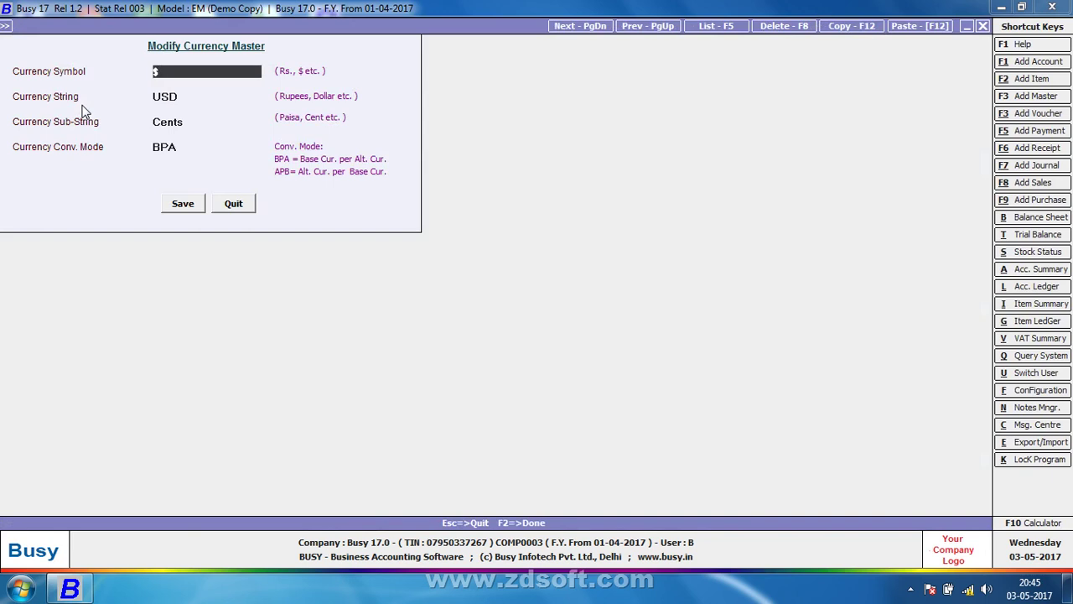
{"action": "left_click", "coordinate": [182, 148]}
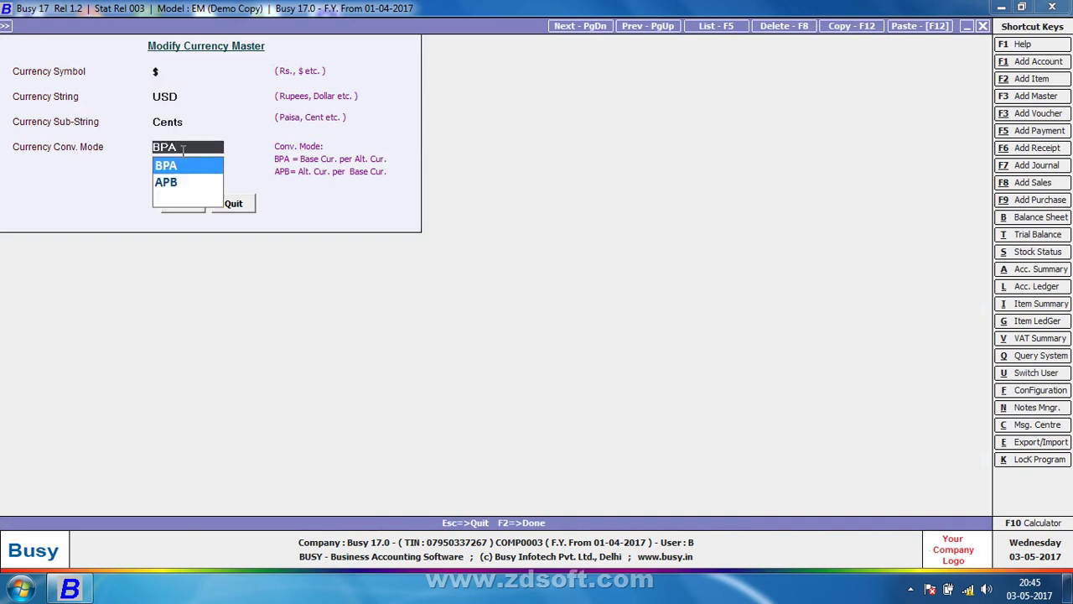
{"action": "key", "text": "Return"}
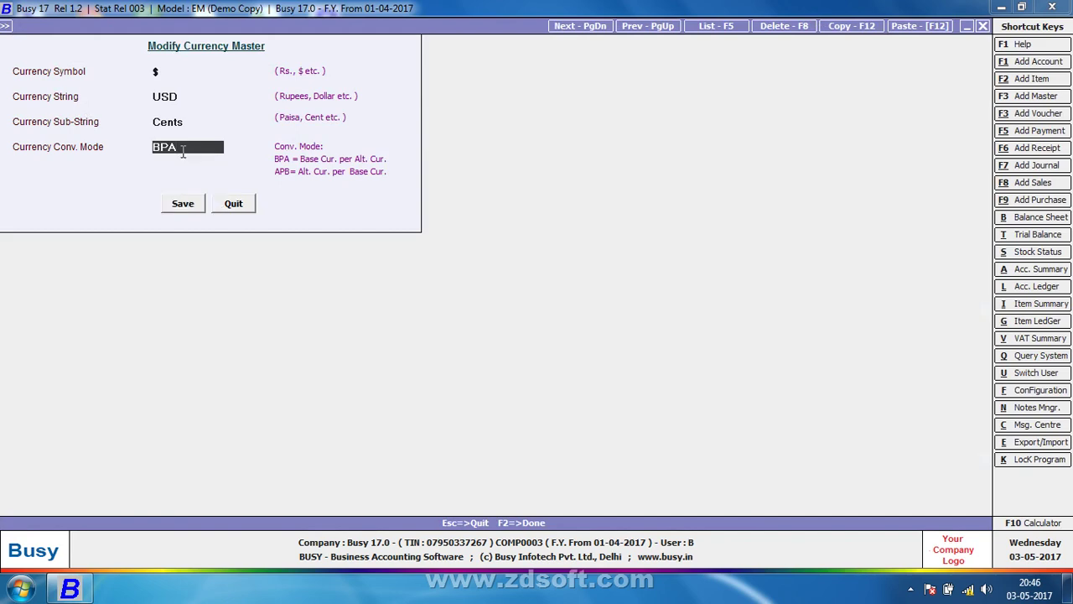
{"action": "key", "text": "Return"}
{"action": "double_click", "coordinate": [186, 138]}
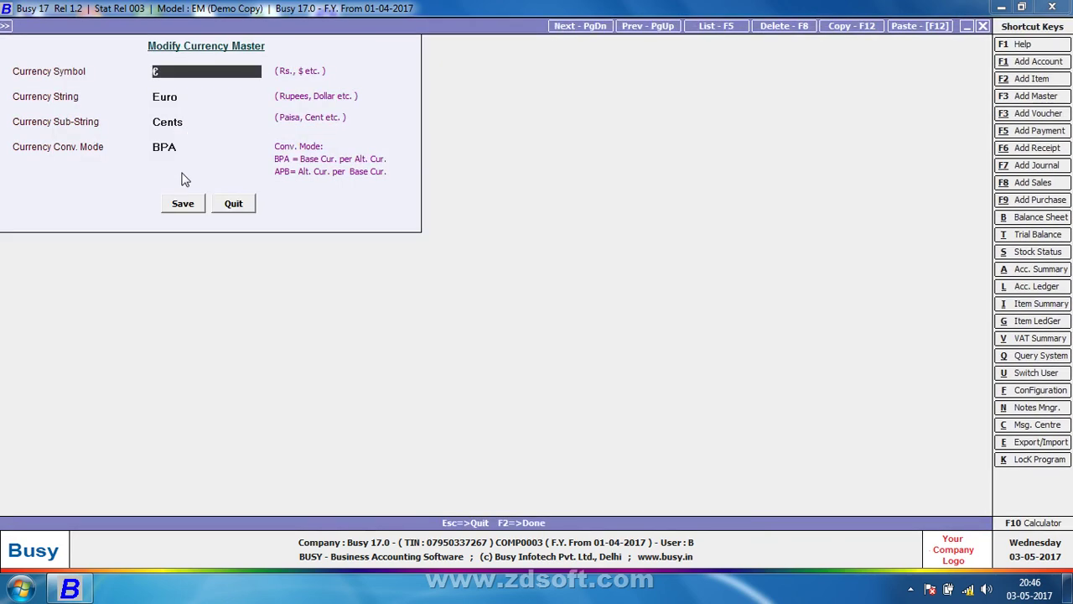
{"action": "key", "text": "F2"}
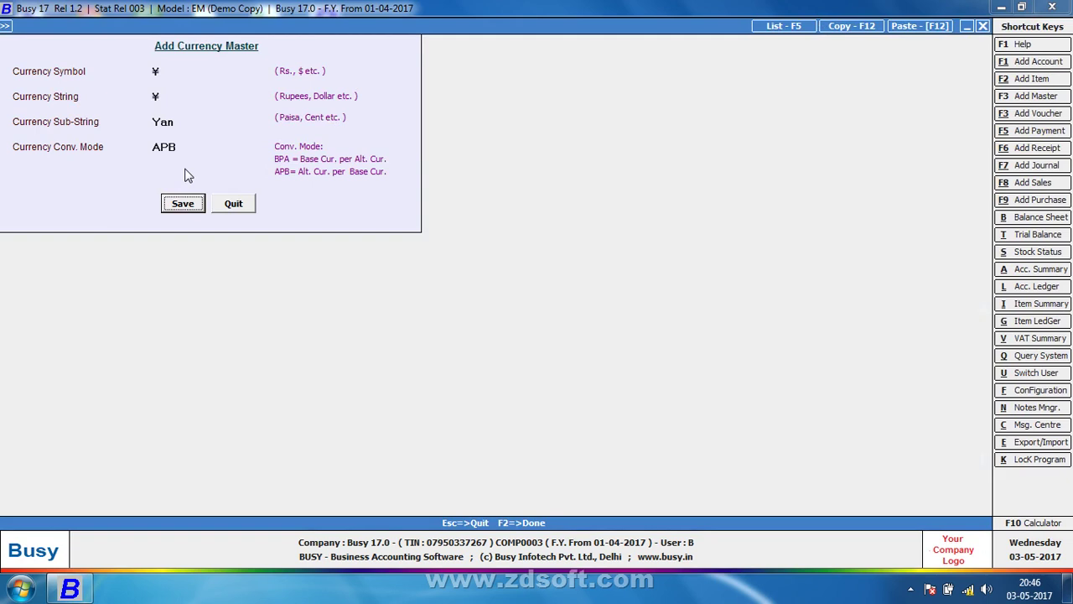
Set the new ¥ currency's conversion mode to BPA, save the master and close the form
{"action": "left_click", "coordinate": [190, 148]}
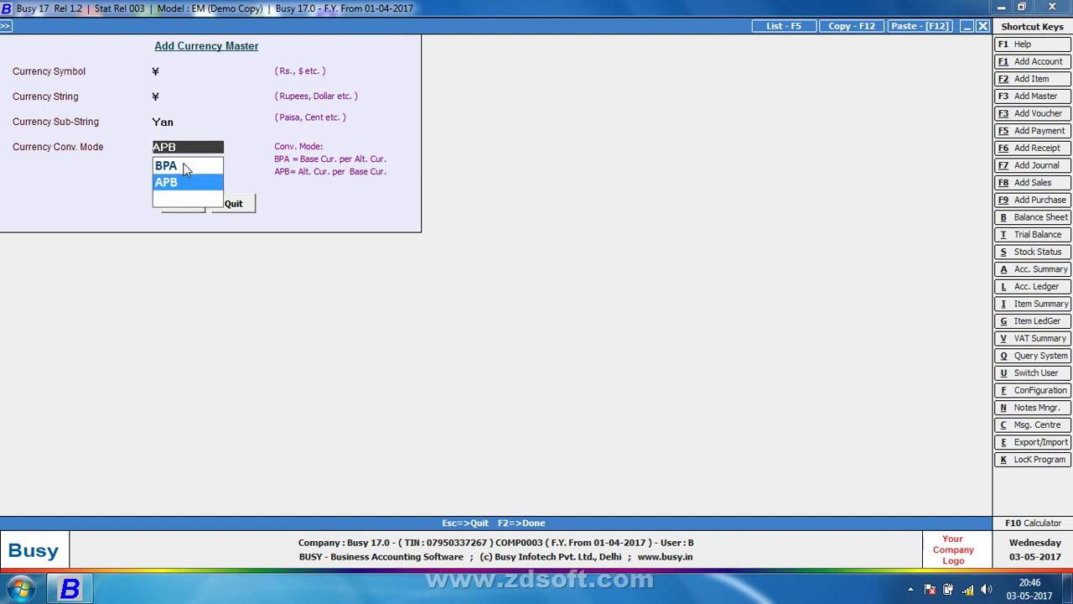
{"action": "left_click", "coordinate": [185, 169]}
{"action": "key", "text": "F2"}
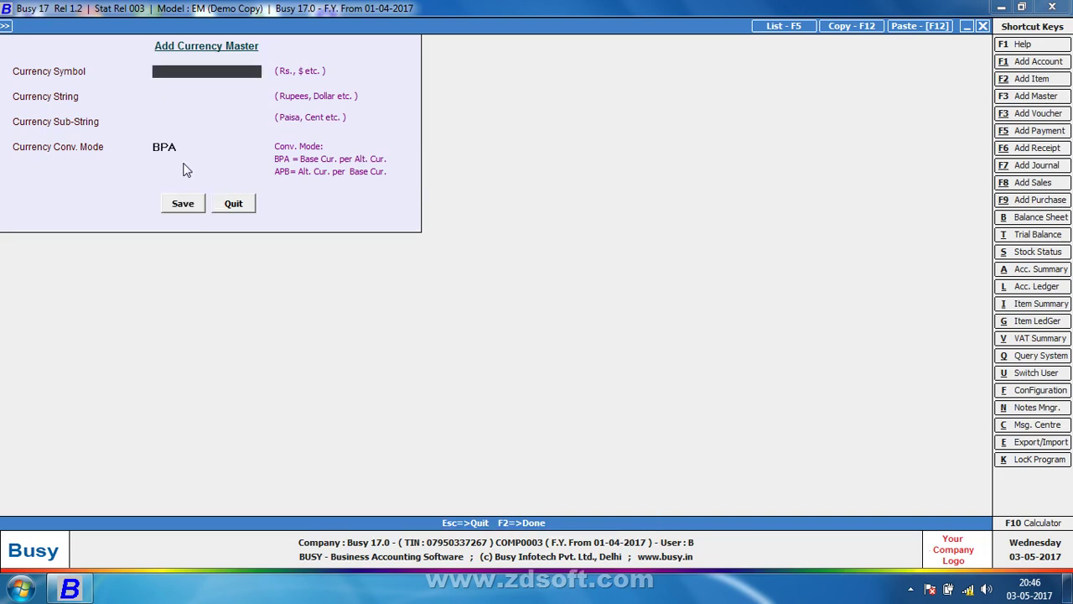
{"action": "key", "text": "Escape"}
{"action": "key", "text": "Escape"}
Open a blank currency conversion master and accept 01-04-2017 as its date
{"action": "key", "text": "Down"}
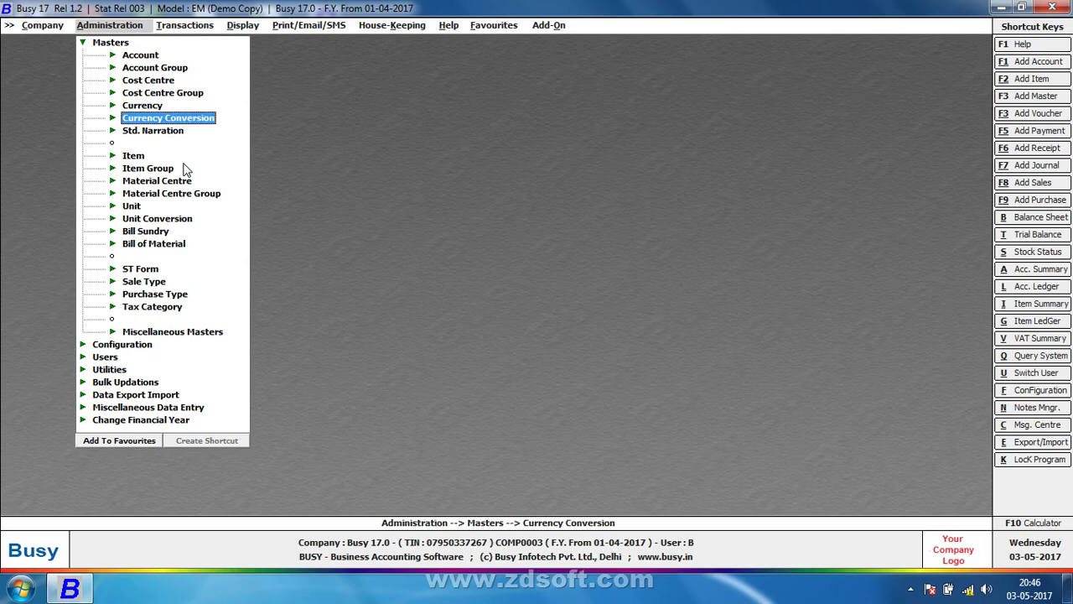
{"action": "key", "text": "Return"}
{"action": "key", "text": "Return"}
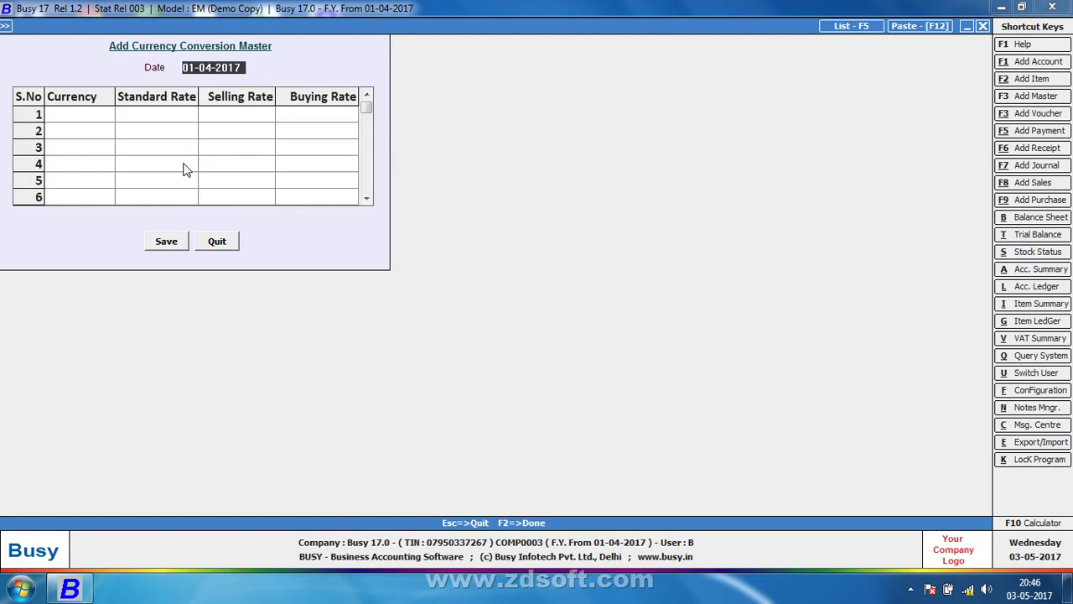
{"action": "key", "text": "Return"}
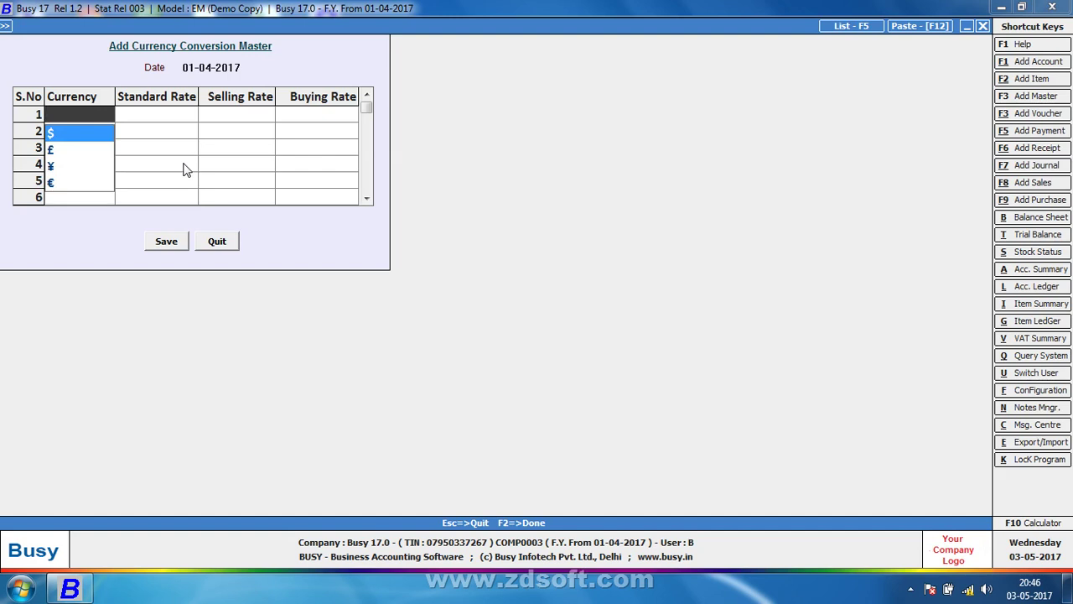
Enter conversion rates for $: standard rate 65, selling rate 63 and buying rate 60
{"action": "key", "text": "Return"}
{"action": "type", "text": "65"}
{"action": "key", "text": "Return"}
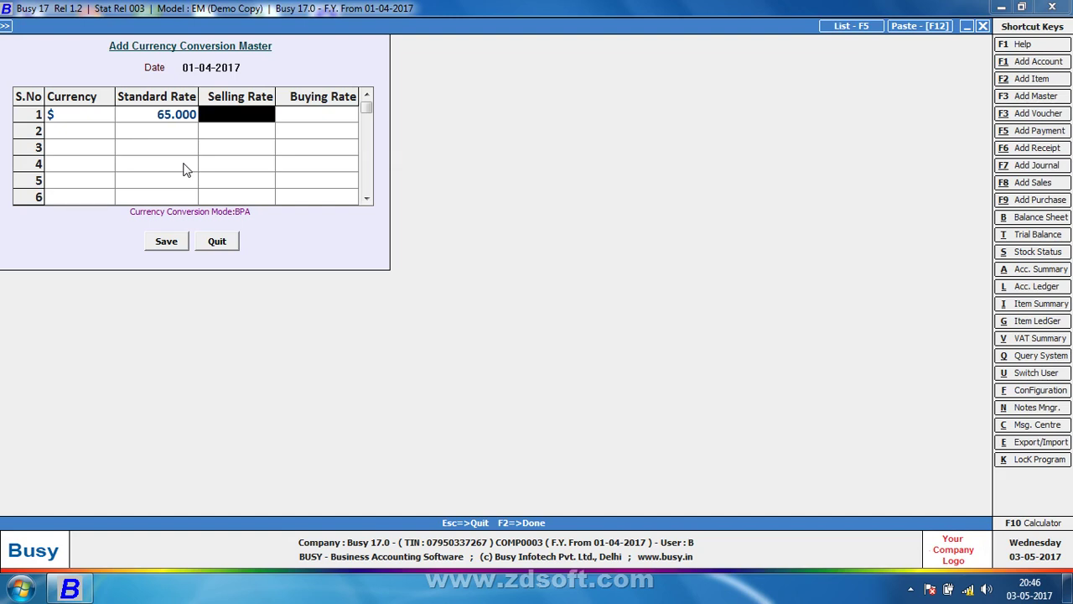
{"action": "type", "text": "63"}
{"action": "key", "text": "Return"}
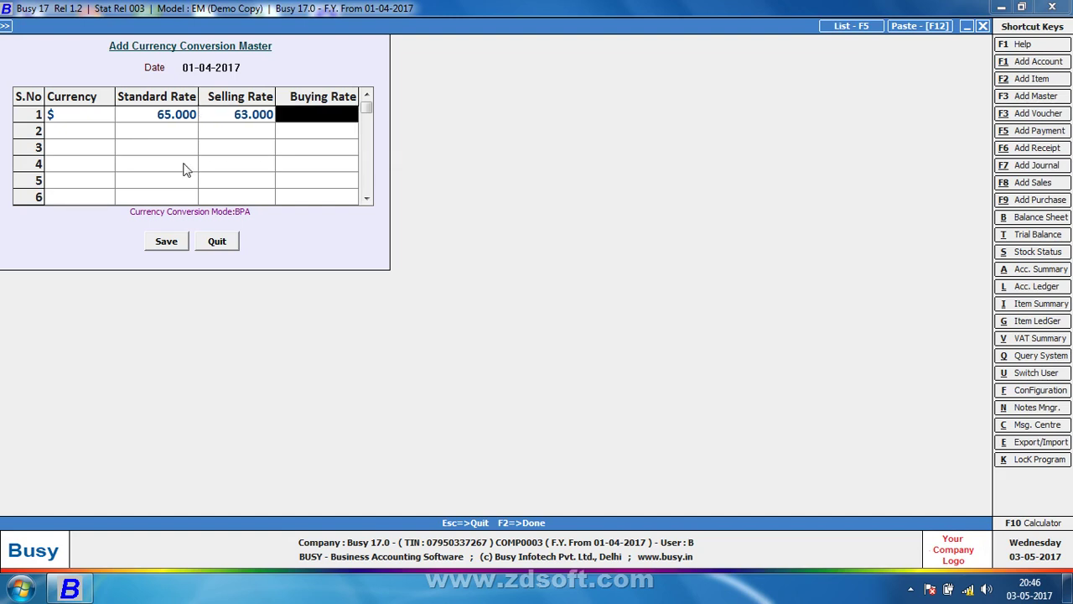
{"action": "type", "text": "60"}
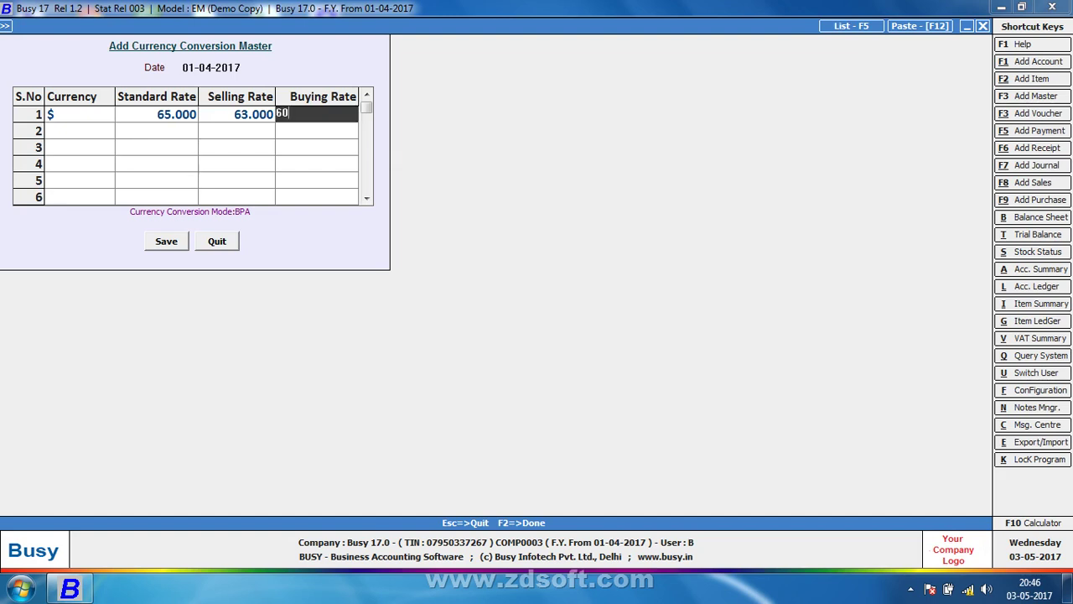
{"action": "key", "text": "Return"}
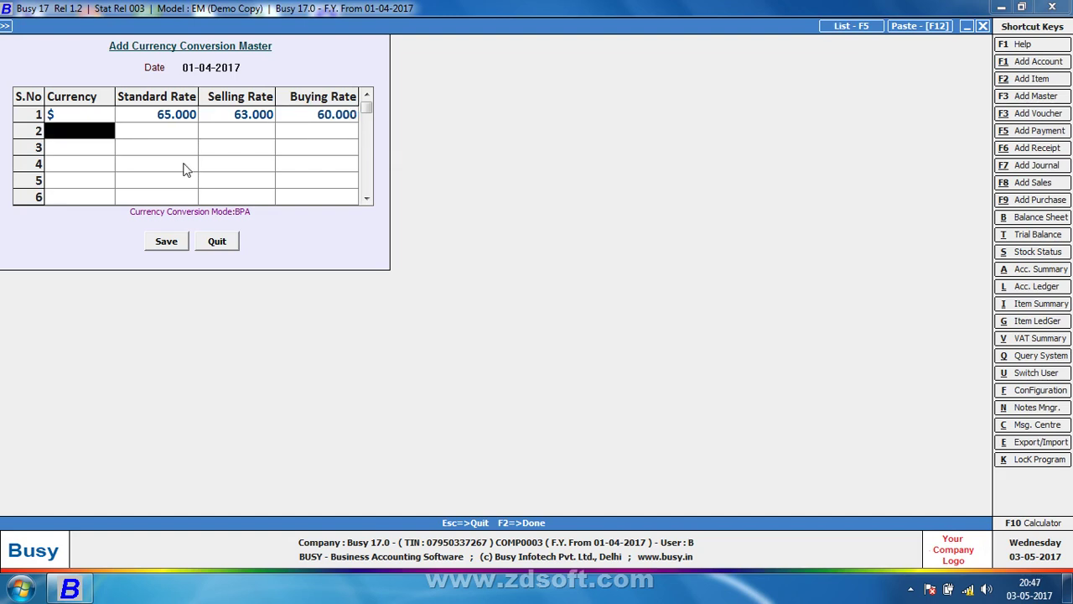
Go over the standard, selling and buying rates of the $ row and save the currency conversion master
{"action": "key", "text": "Up"}
{"action": "key", "text": "Return"}
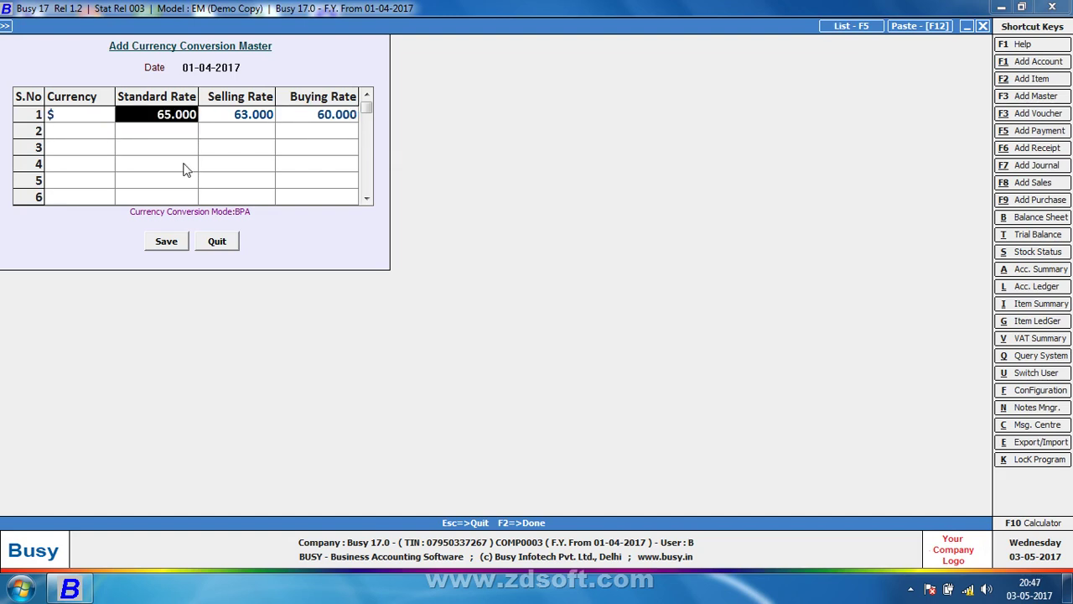
{"action": "key", "text": "Return"}
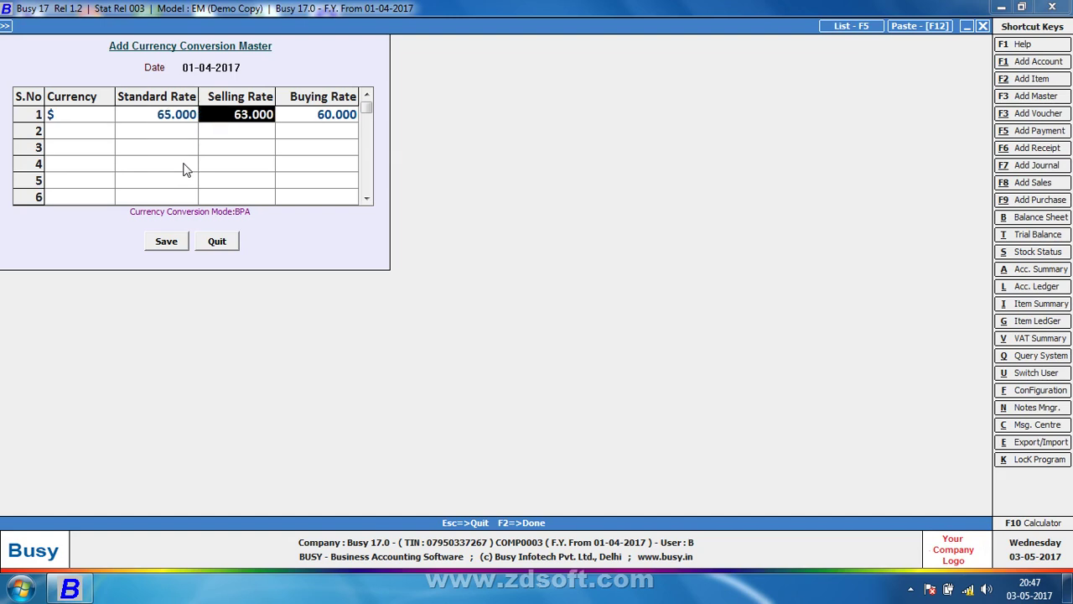
{"action": "key", "text": "Return"}
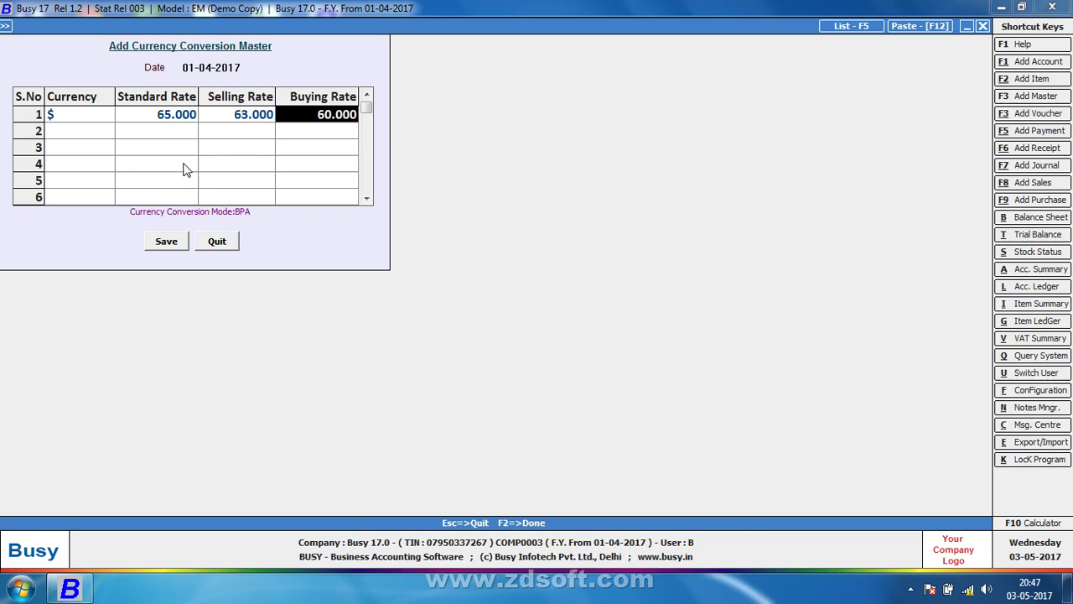
{"action": "key", "text": "Return"}
{"action": "key", "text": "Return"}
{"action": "key", "text": "Return"}
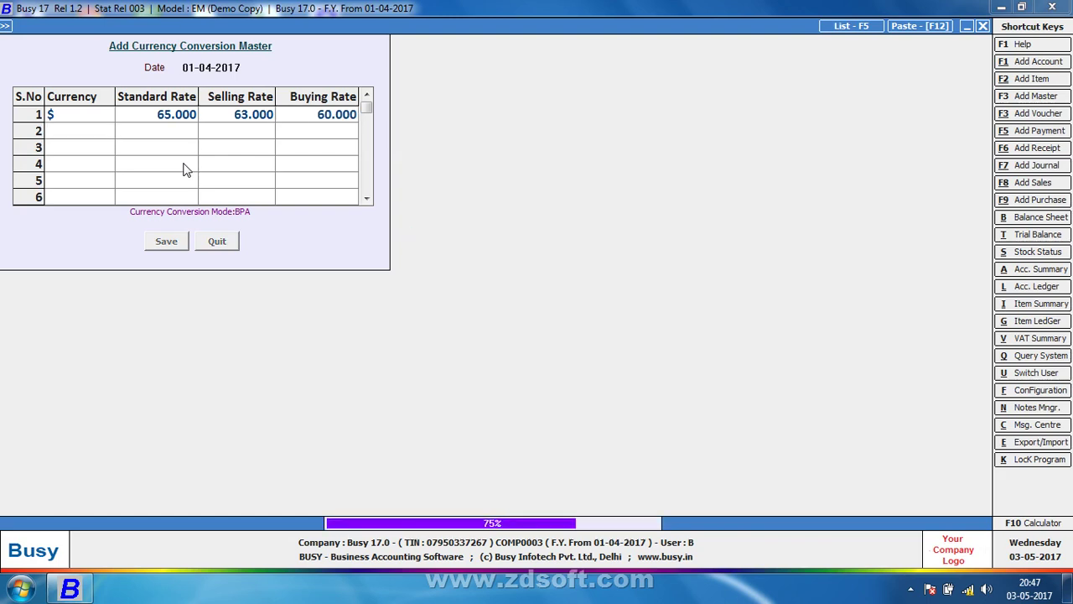
Leave the currency conversion form and open a blank form for adding an account master
{"action": "key", "text": "Escape"}
{"action": "key", "text": "Up"}
{"action": "key", "text": "Up"}
{"action": "key", "text": "Up"}
{"action": "key", "text": "Up"}
{"action": "key", "text": "Up"}
{"action": "key", "text": "Up"}
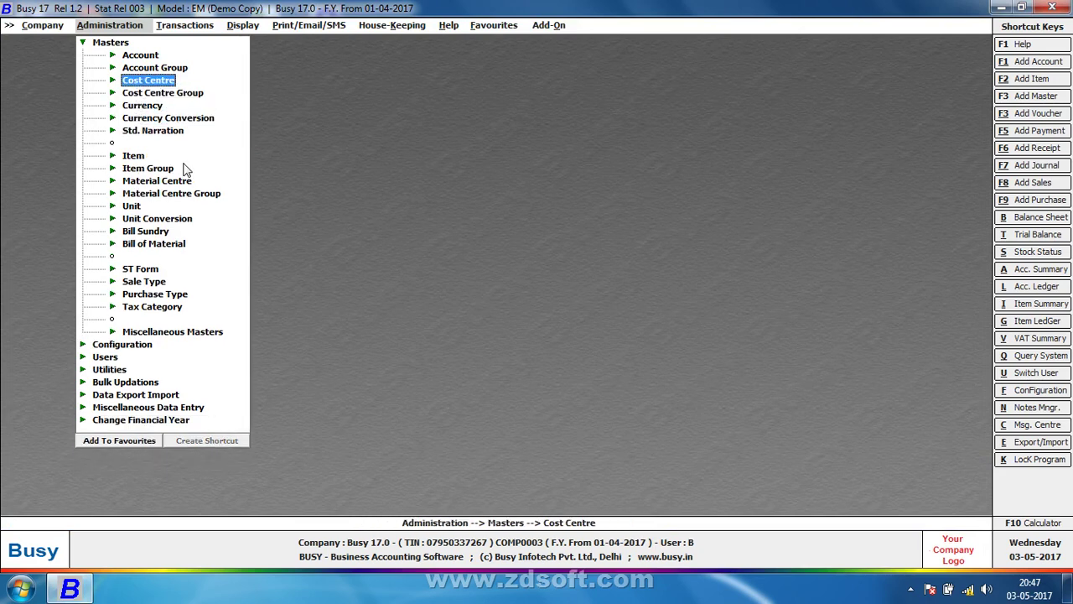
{"action": "key", "text": "Right"}
{"action": "key", "text": "Return"}
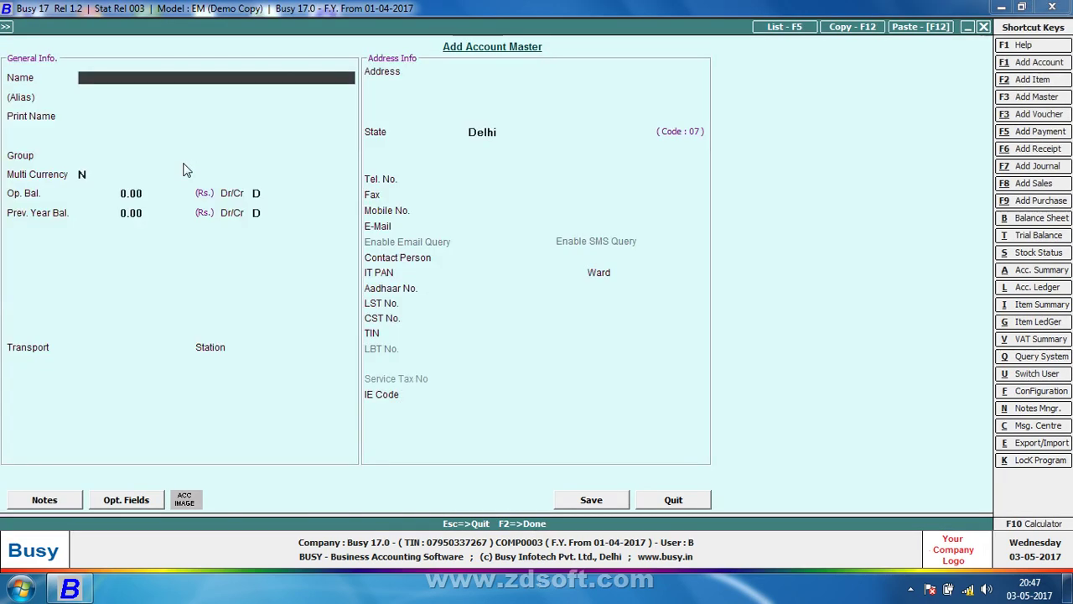
Name the new account Deepak Trading Company and assign it to the Sundry Debtors group without cost centre allocation
{"action": "type", "text": "deepak trading company"}
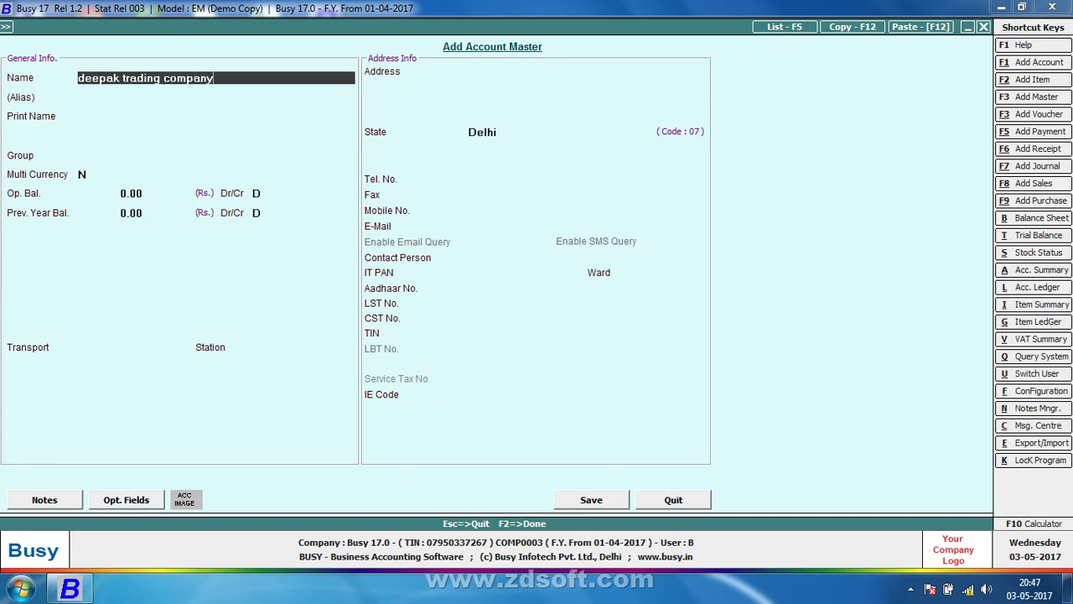
{"action": "key", "text": "Return"}
{"action": "key", "text": "Return"}
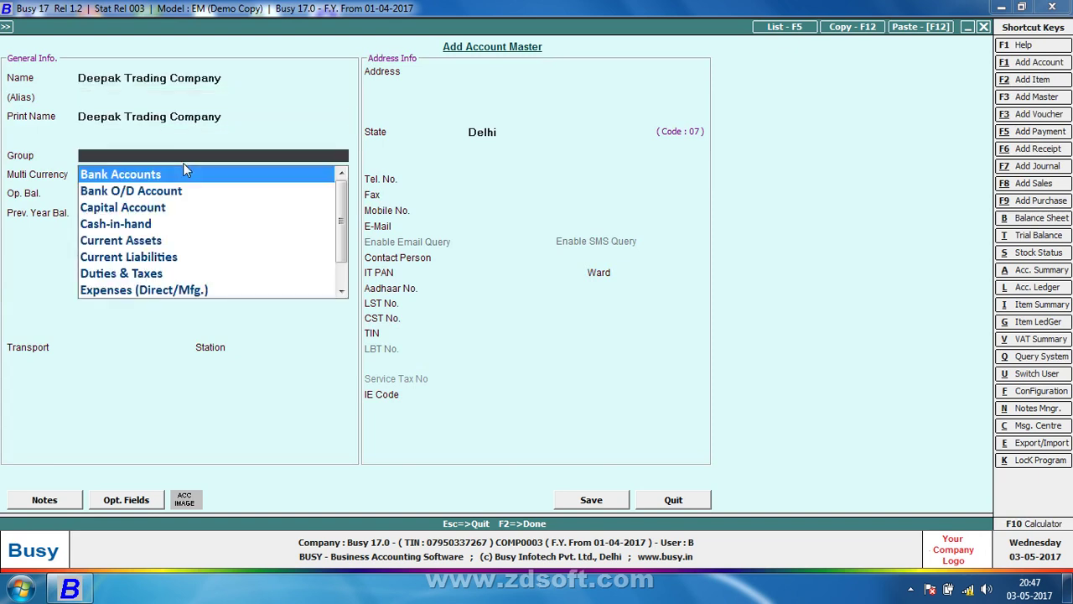
{"action": "type", "text": "sun"}
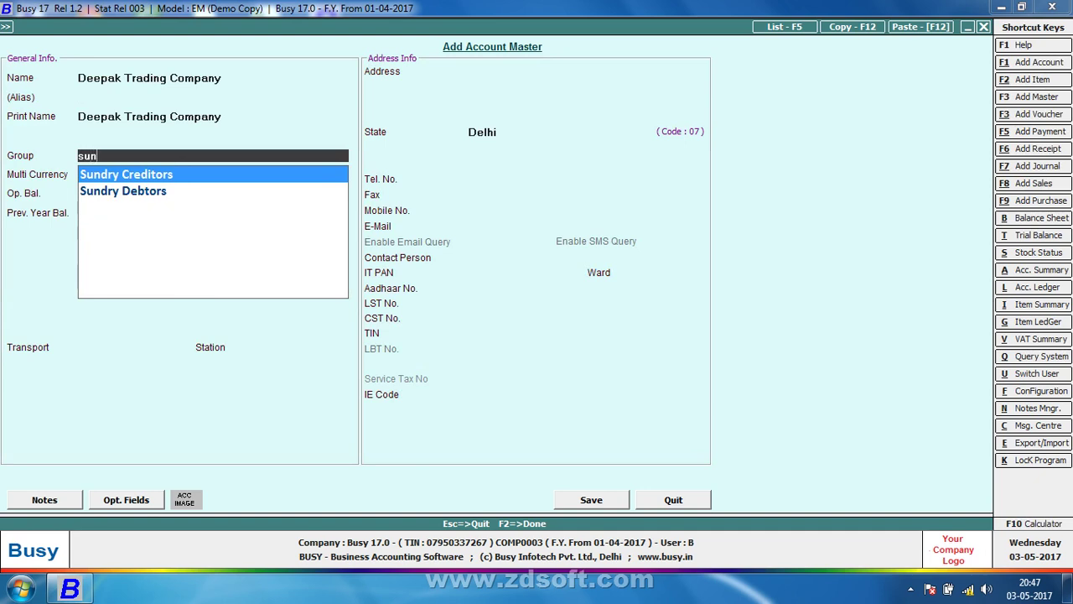
{"action": "key", "text": "Down"}
{"action": "key", "text": "Return"}
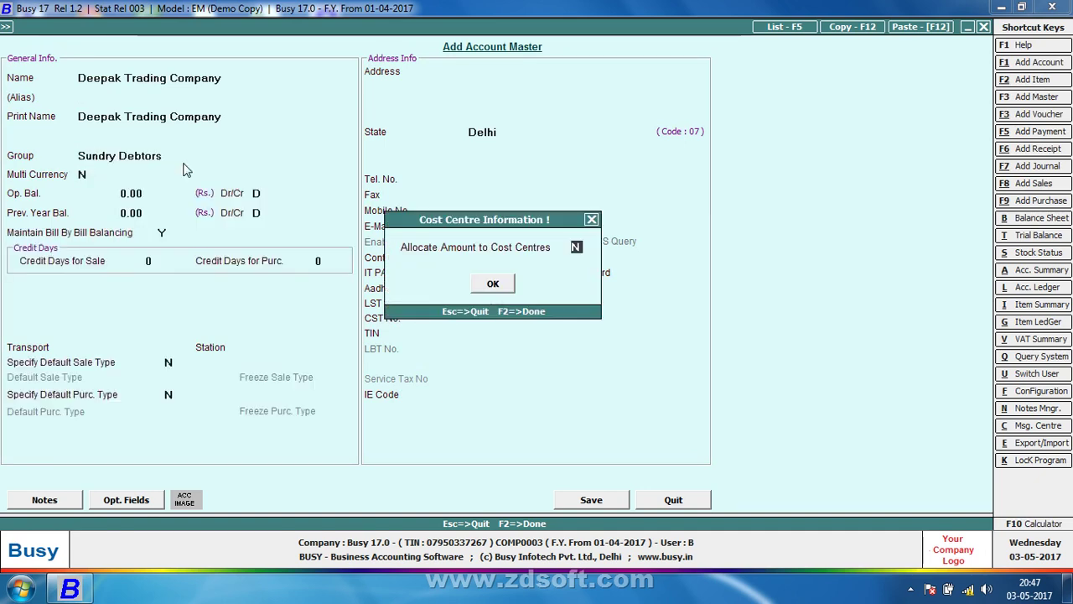
{"action": "key", "text": "Return"}
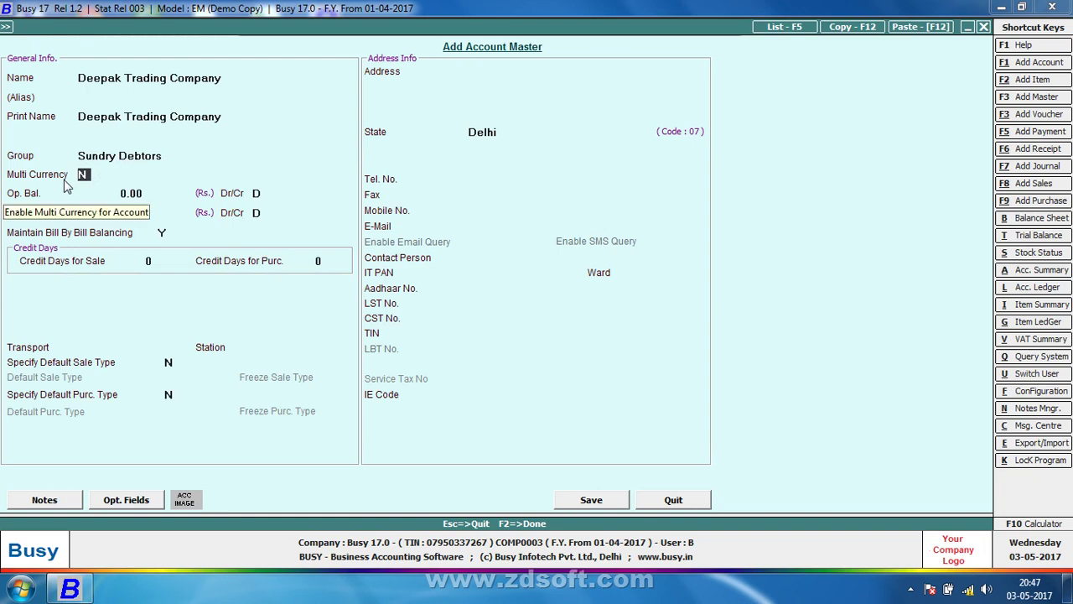
Enable multi-currency for the account and enter a $ opening balance of 100 as debit
{"action": "key", "text": "y"}
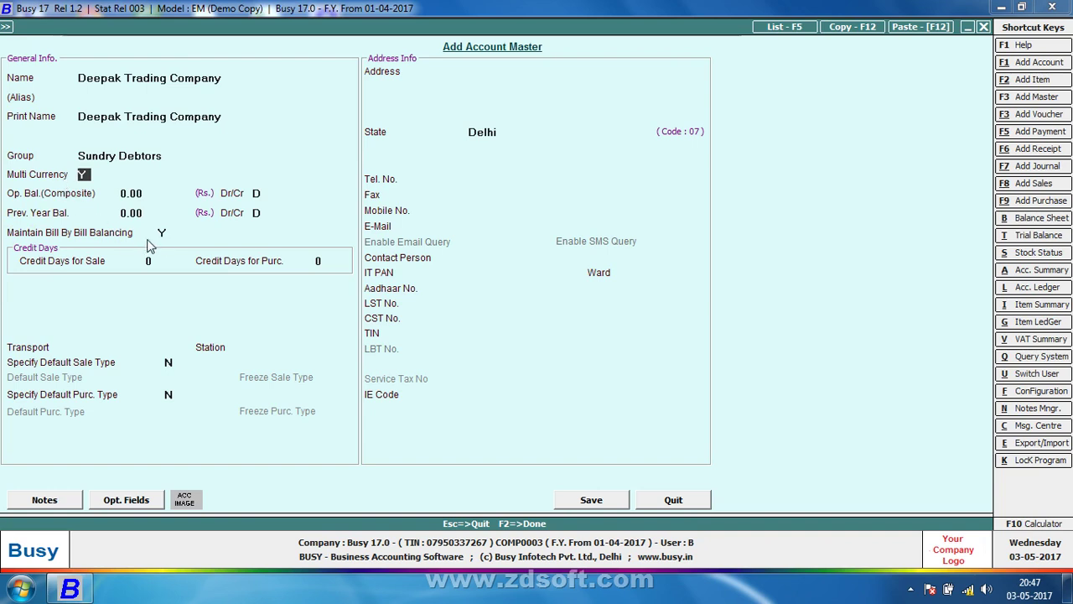
{"action": "key", "text": "Return"}
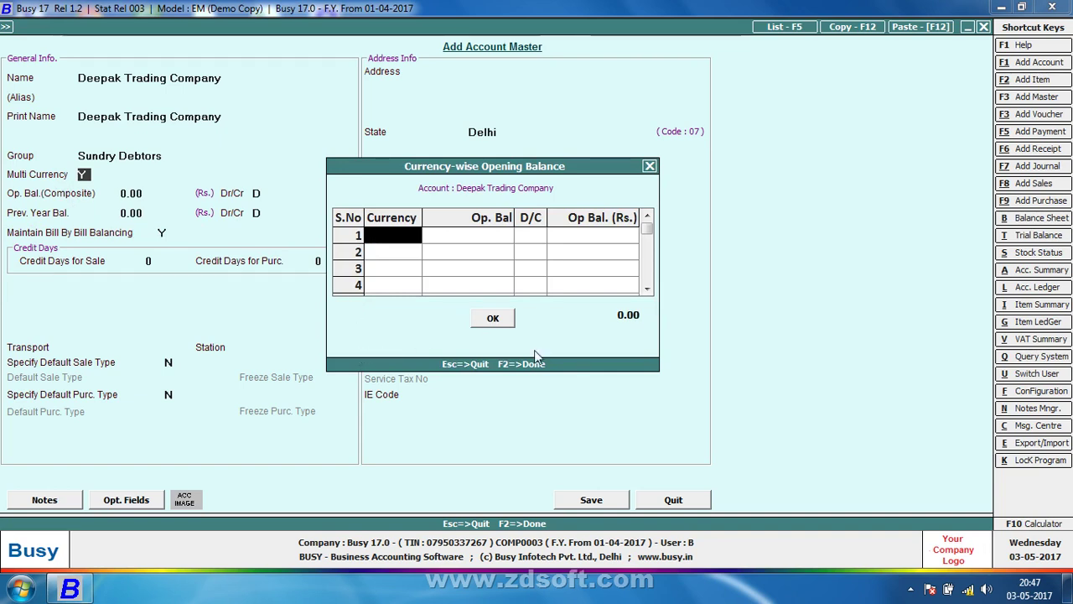
{"action": "key", "text": "Return"}
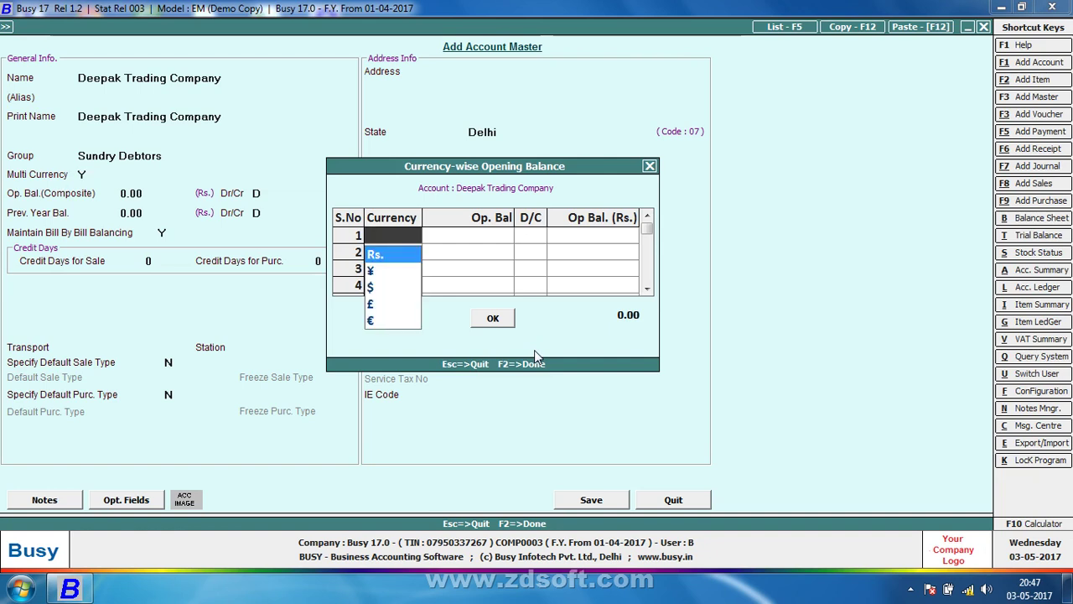
{"action": "key", "text": "Down"}
{"action": "key", "text": "Return"}
{"action": "type", "text": "100"}
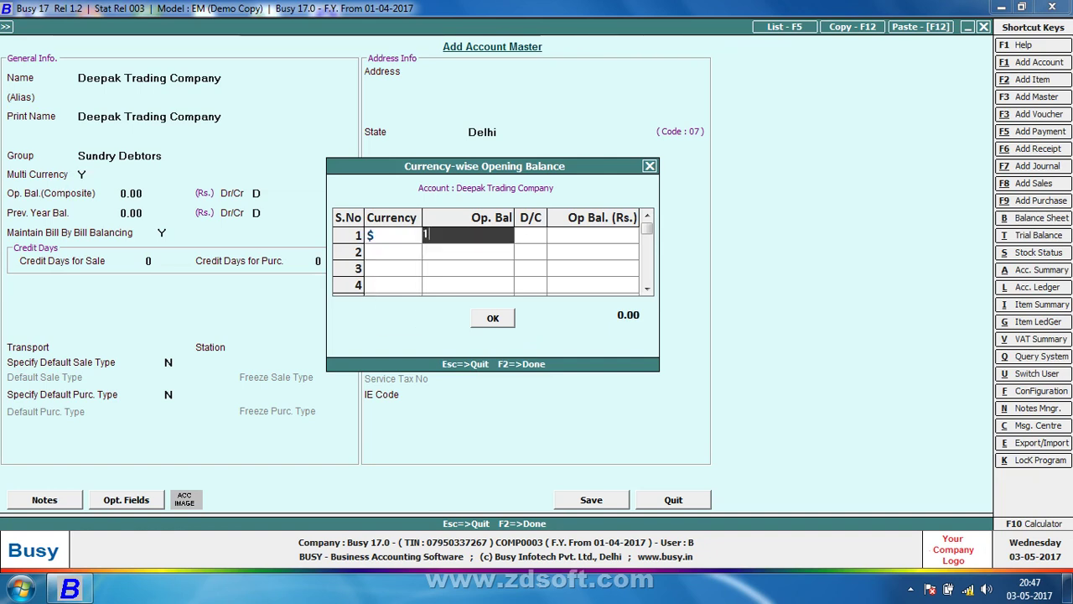
{"action": "key", "text": "Return"}
{"action": "key", "text": "Return"}
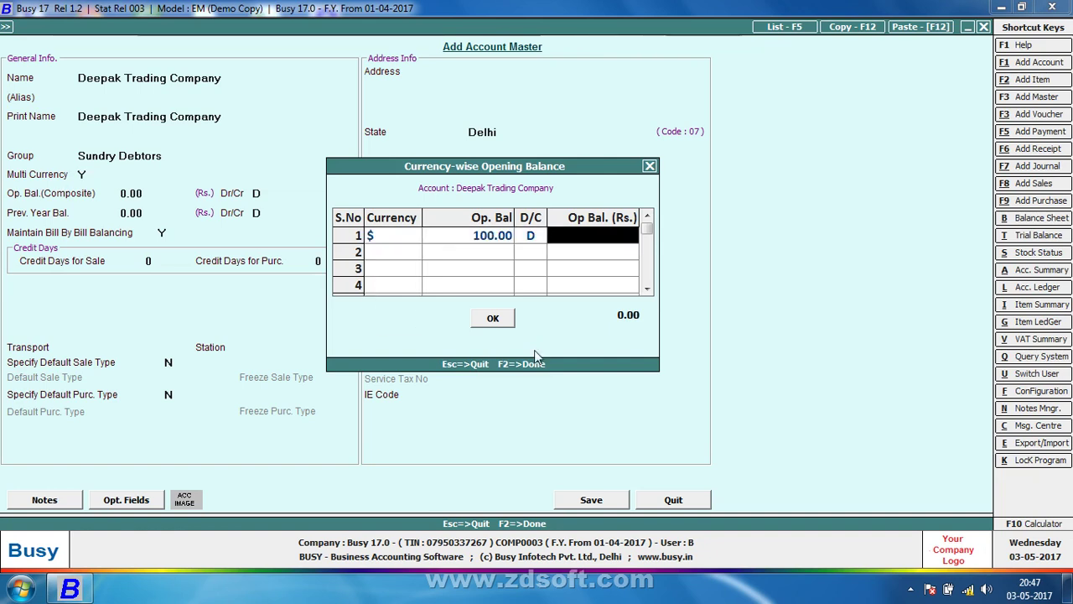
Set the rupee value of the $ opening balance to 100
{"action": "key", "text": "Return"}
{"action": "key", "text": "Return"}
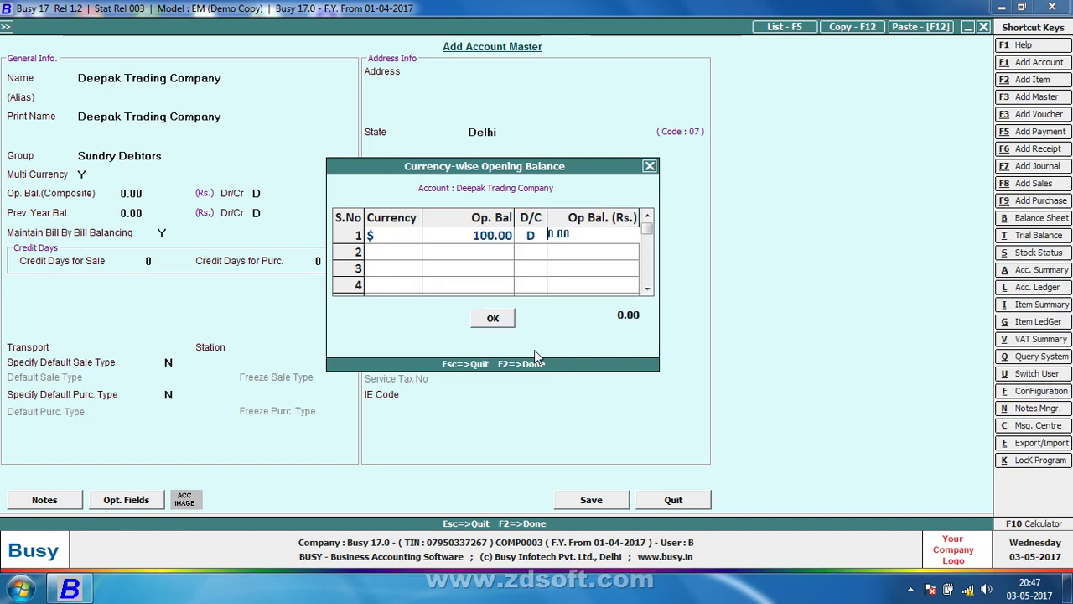
{"action": "type", "text": "100"}
{"action": "key", "text": "Return"}
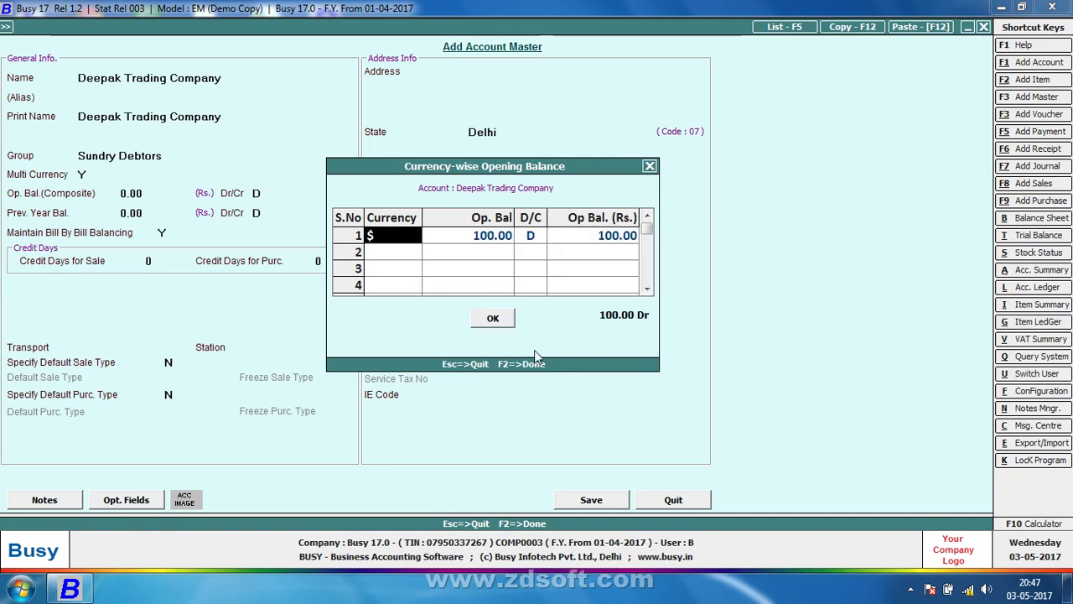
Set the rupee value of the $ opening balance to 6500 and accept the currency-wise opening balance
{"action": "key", "text": "Return"}
{"action": "key", "text": "Return"}
{"action": "key", "text": "Return"}
{"action": "type", "text": "6,500."}
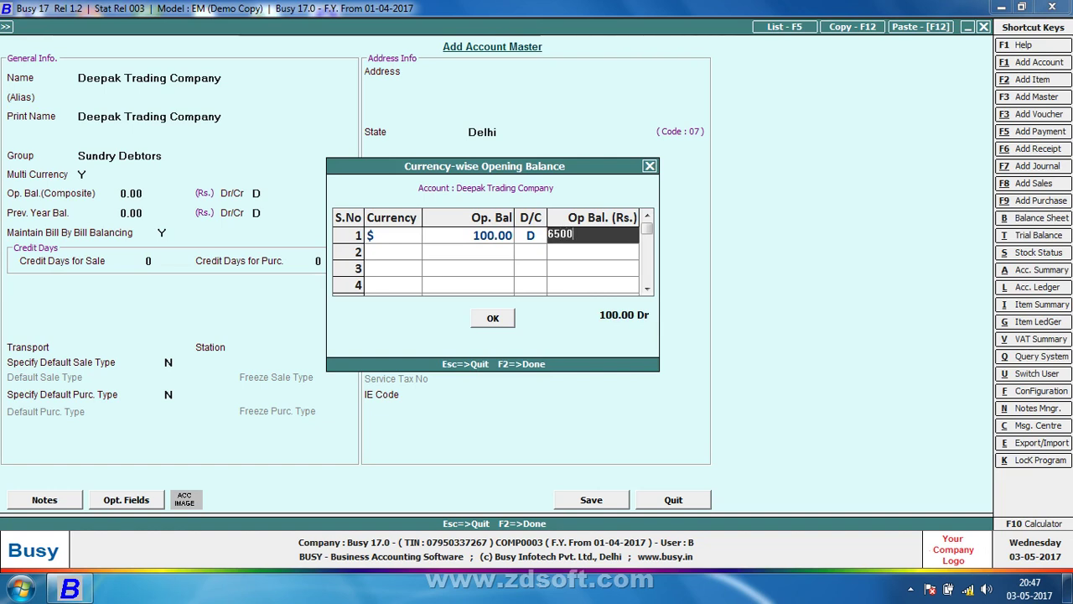
{"action": "type", "text": "0"}
{"action": "key", "text": "BackSpace"}
{"action": "key", "text": "Return"}
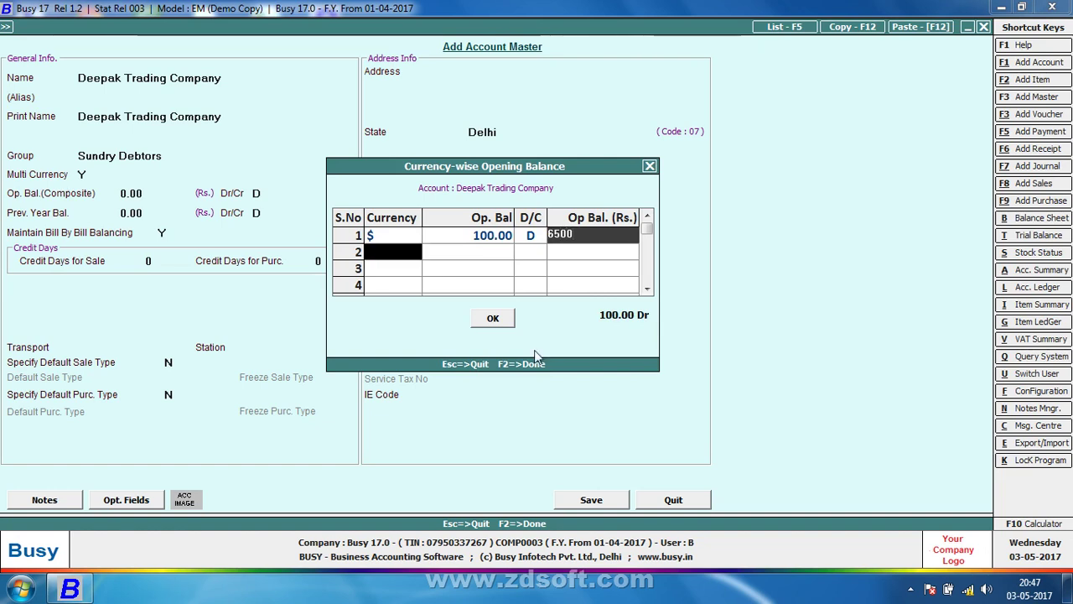
{"action": "key", "text": "F2"}
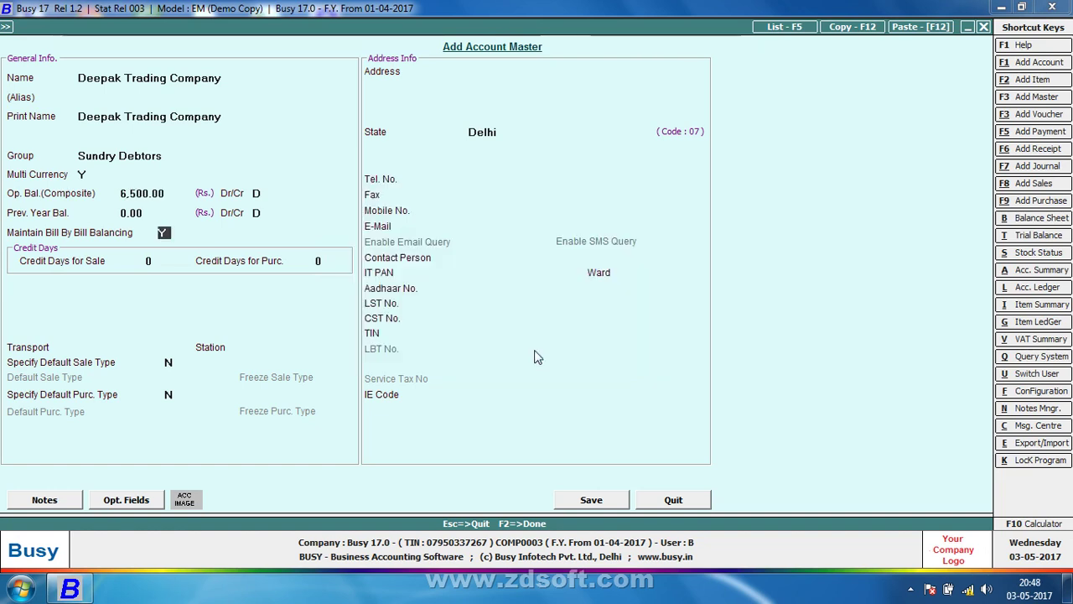
Turn off bill-by-bill balancing for the account and save the account master
{"action": "key", "text": "n"}
{"action": "key", "text": "F2"}
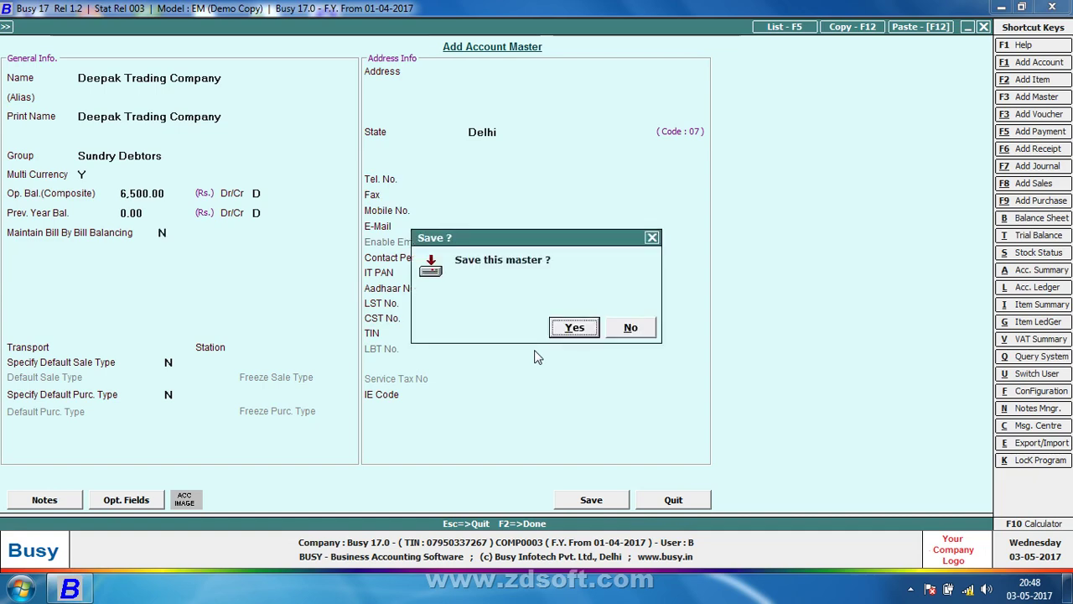
{"action": "key", "text": "Return"}
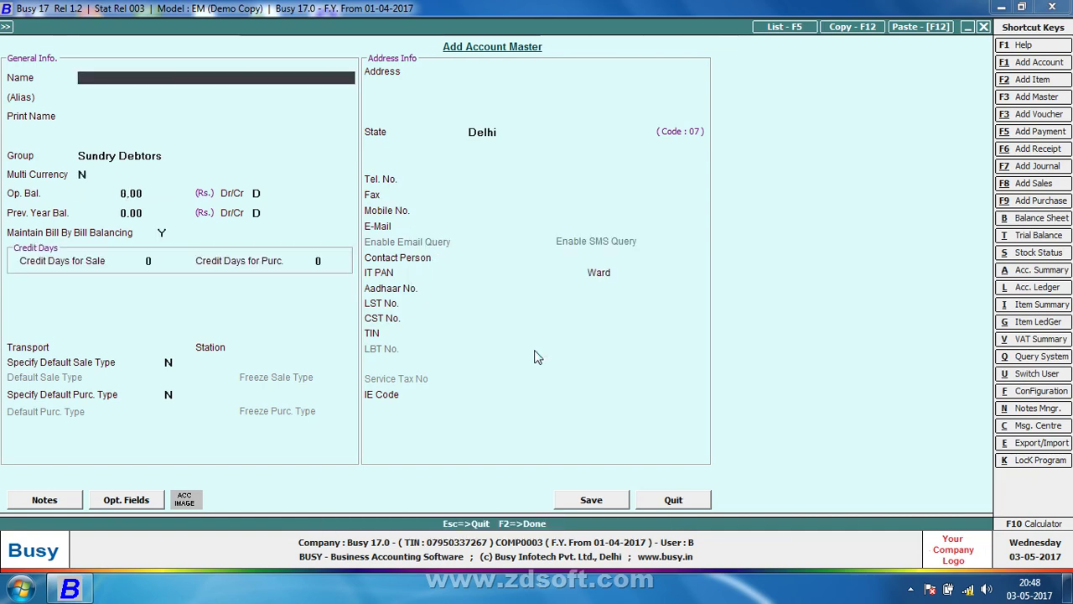
Close the account form and open a new sales voucher in the Main series dated 01-04-2017
{"action": "key", "text": "Escape"}
{"action": "key", "text": "Escape"}
{"action": "key", "text": "Right"}
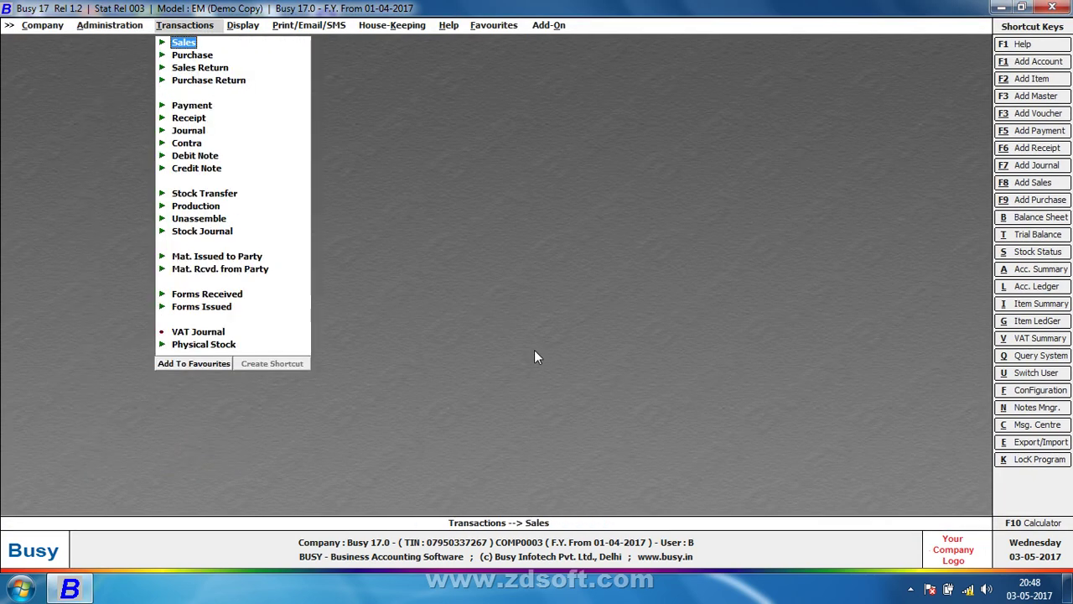
{"action": "key", "text": "Return"}
{"action": "key", "text": "Return"}
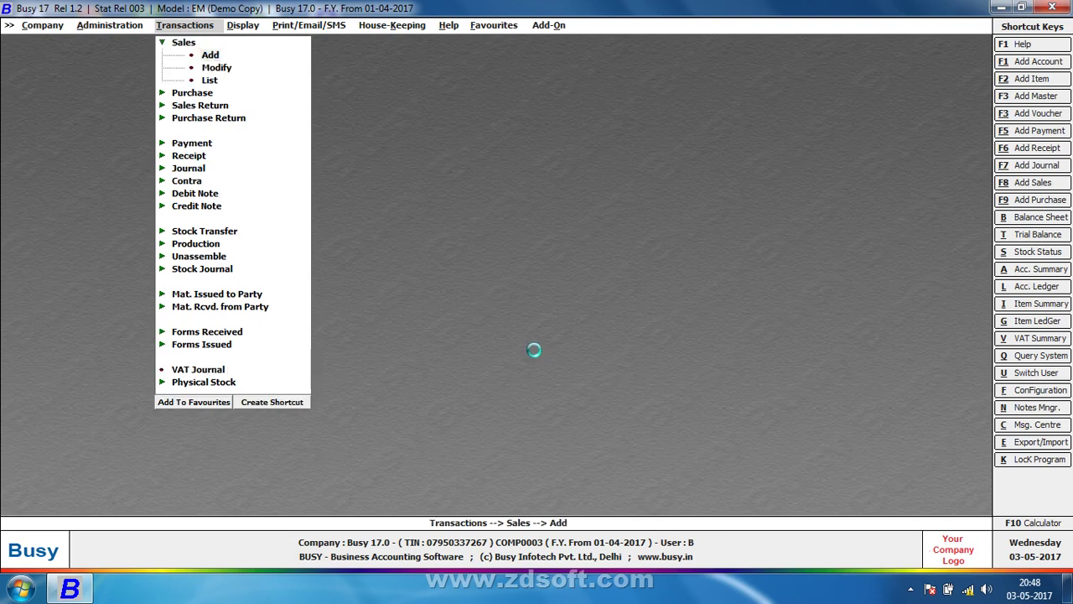
{"action": "key", "text": "Return"}
{"action": "key", "text": "Return"}
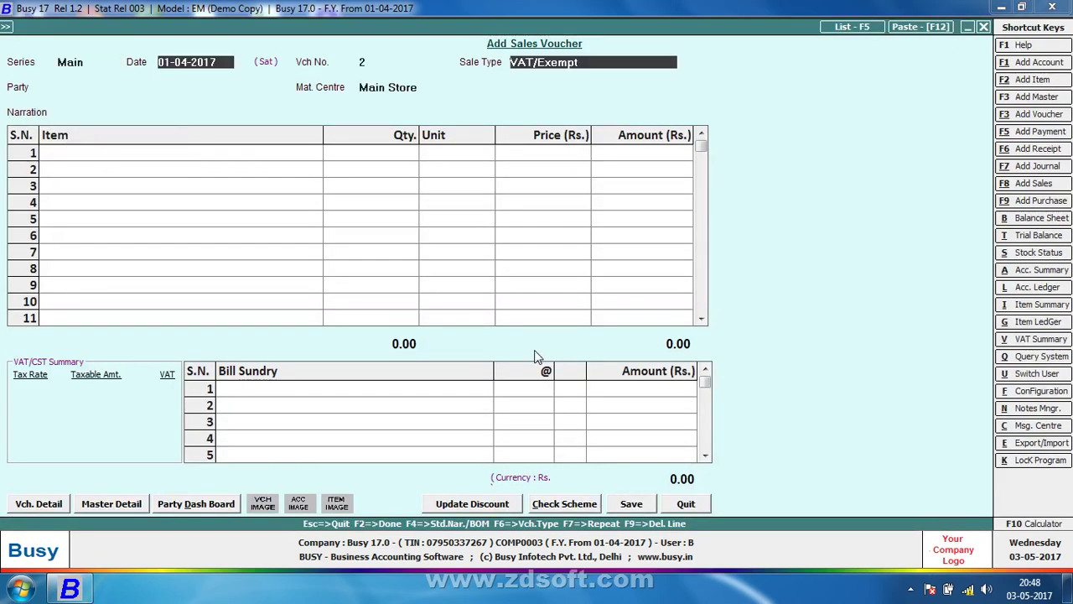
Keep the VAT/Exempt sale type and choose Deepak Trading Company as the party of the sales voucher
{"action": "key", "text": "Return"}
{"action": "key", "text": "Down"}
{"action": "key", "text": "Down"}
{"action": "key", "text": "Down"}
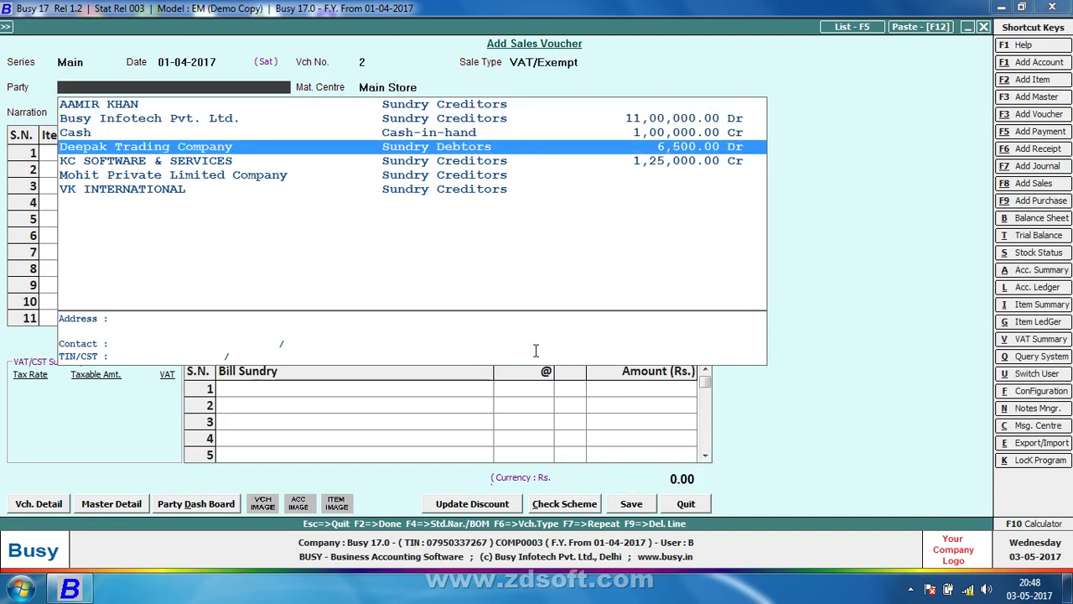
{"action": "key", "text": "Down"}
{"action": "key", "text": "Up"}
{"action": "key", "text": "Return"}
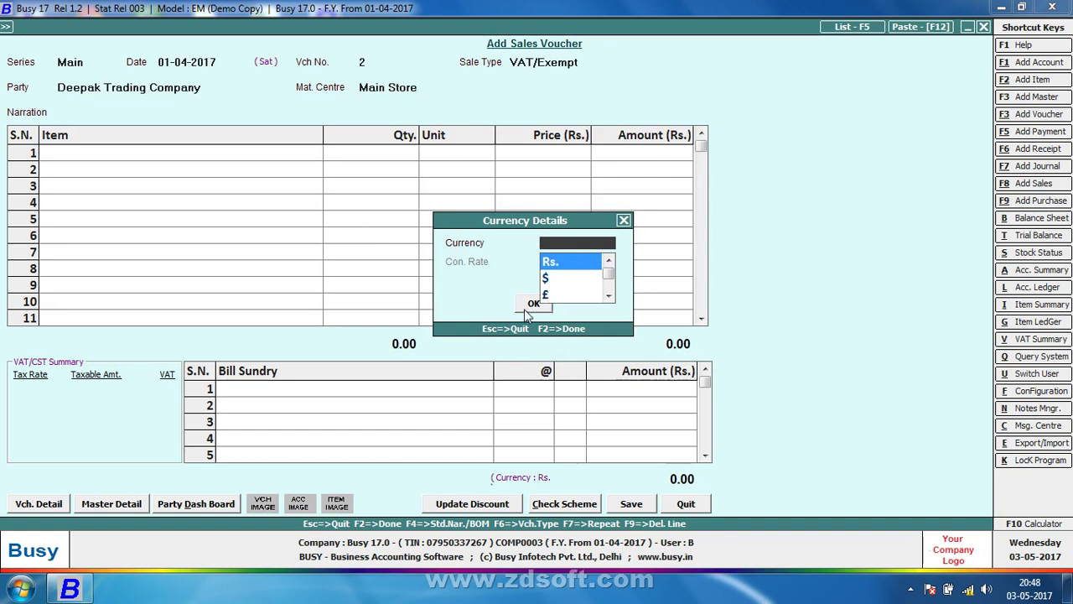
Set the voucher currency to $ with a conversion rate of 65.000 and accept the currency details
{"action": "left_click", "coordinate": [545, 277]}
{"action": "key", "text": "Return"}
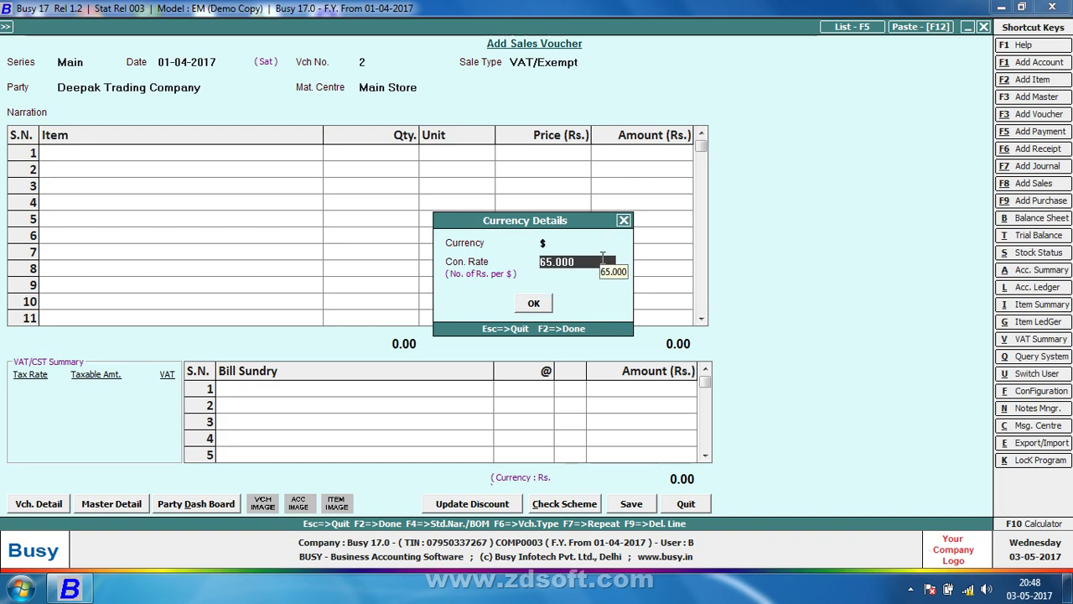
{"action": "left_click", "coordinate": [534, 304]}
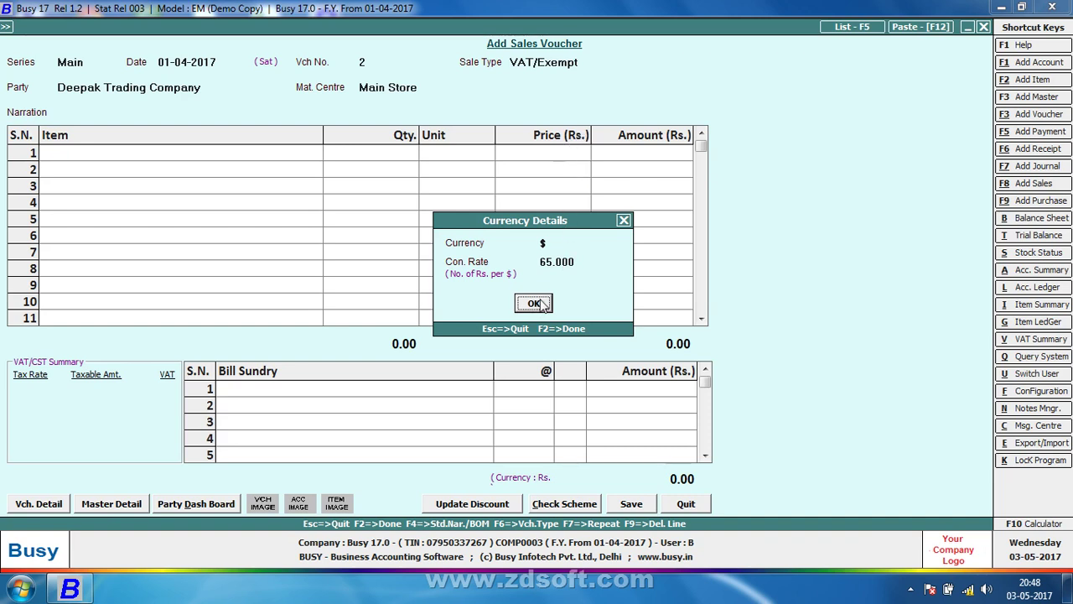
{"action": "left_click", "coordinate": [534, 304]}
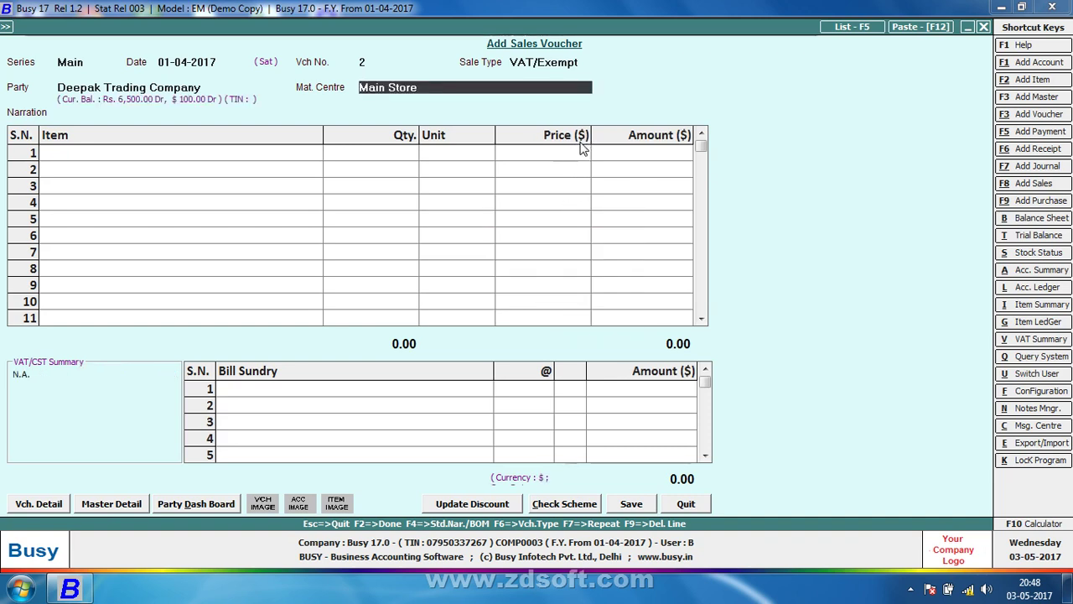
Keep the Main Store material centre and add PK MOVIE DVD as the first item with a quantity of 10 Pcs
{"action": "key", "text": "Return"}
{"action": "key", "text": "Return"}
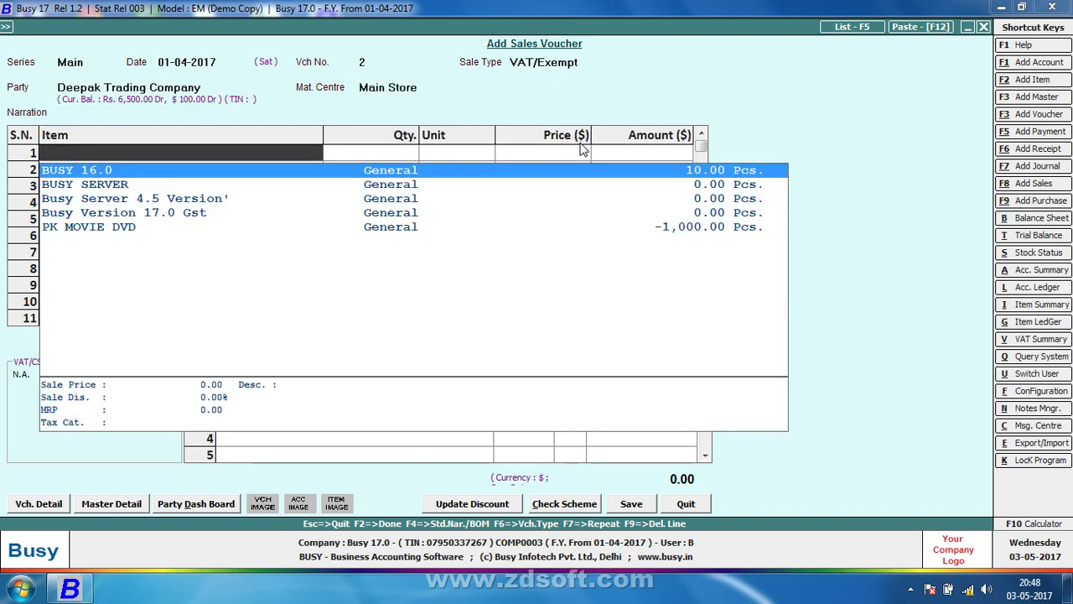
{"action": "key", "text": "Down"}
{"action": "key", "text": "Down"}
{"action": "key", "text": "Down"}
{"action": "key", "text": "Down"}
{"action": "key", "text": "Return"}
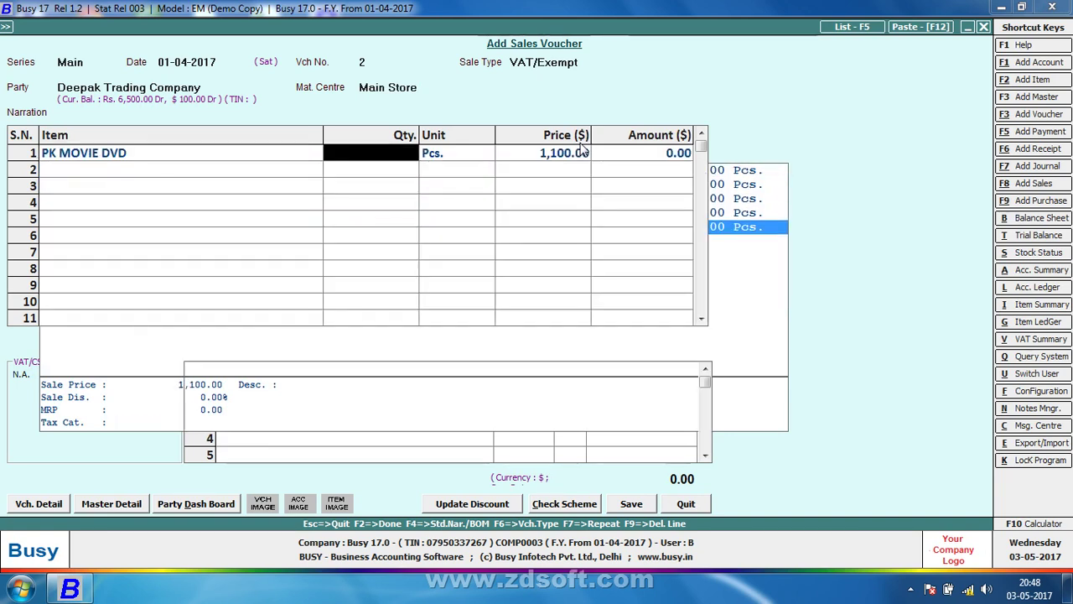
{"action": "type", "text": "10"}
{"action": "key", "text": "Return"}
{"action": "key", "text": "Return"}
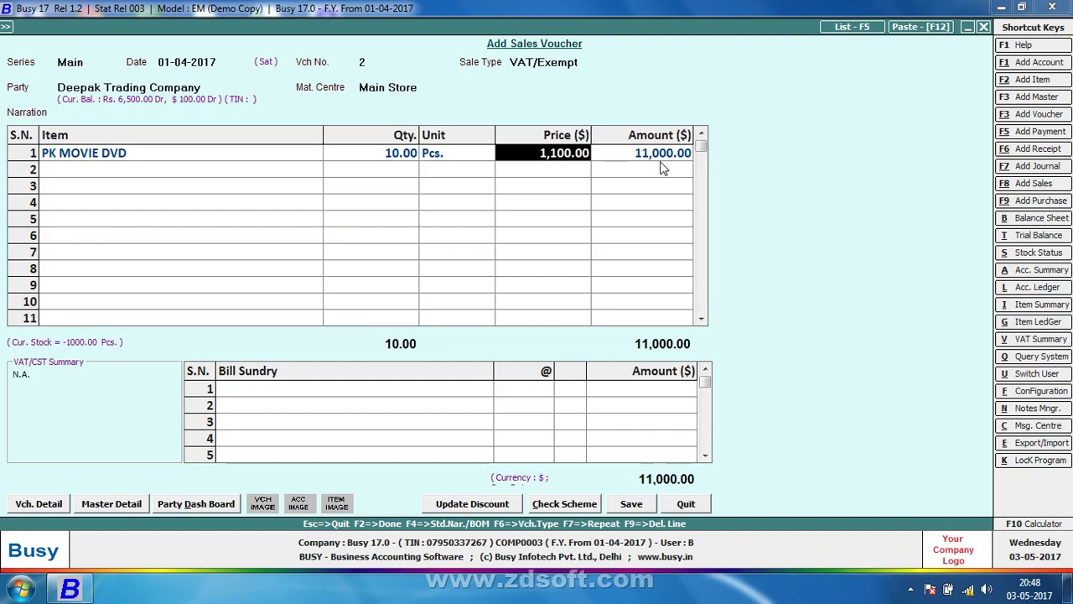
Save the sales voucher, continuing despite the negative stock and leaving the sales amount unallocated to cost centres
{"action": "left_click", "coordinate": [634, 510]}
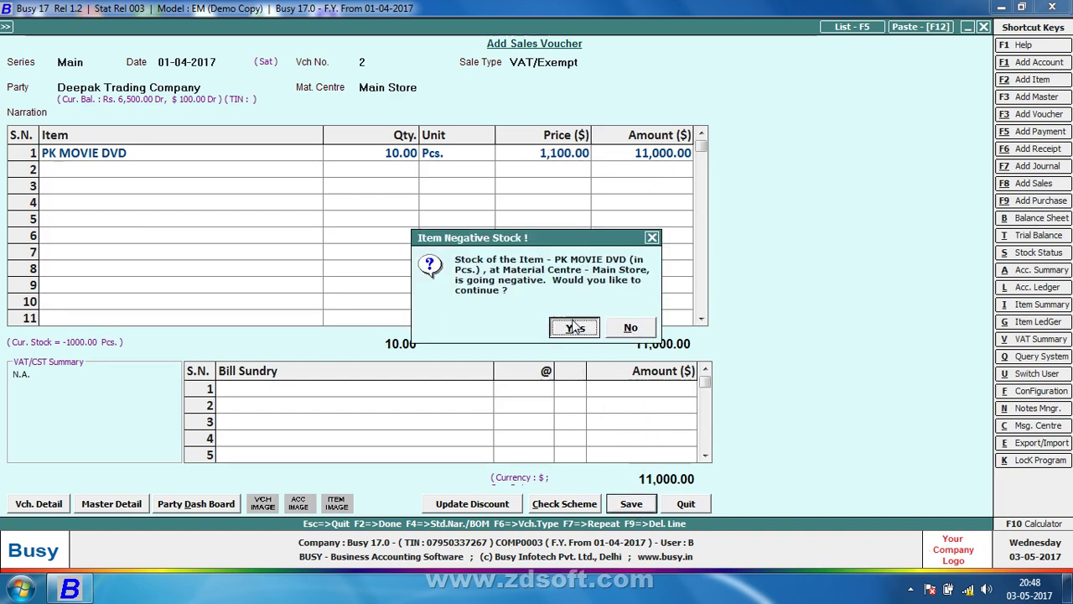
{"action": "left_click", "coordinate": [574, 327]}
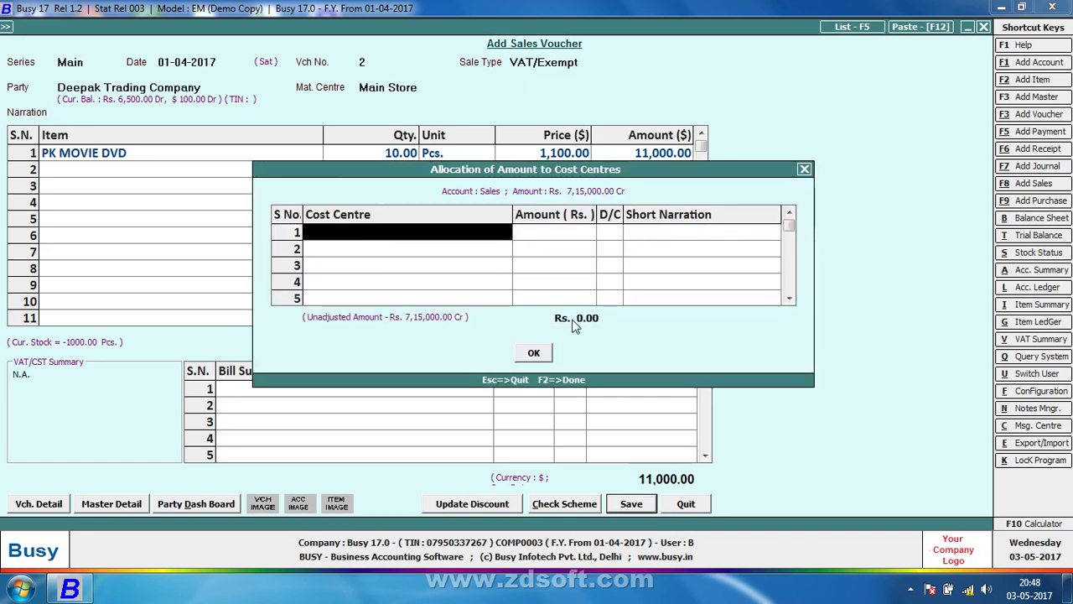
{"action": "key", "text": "Escape"}
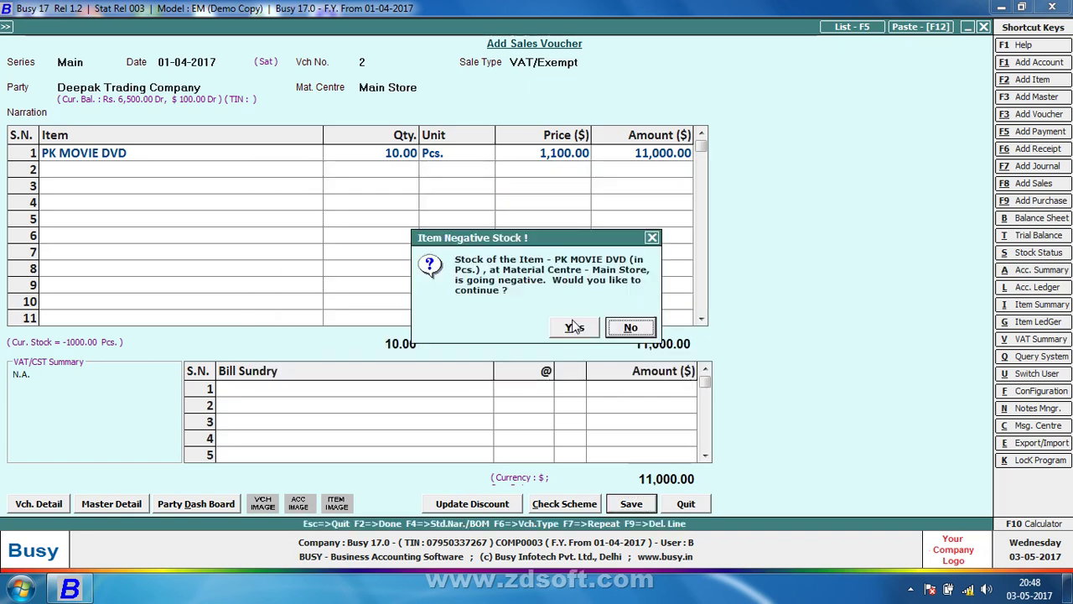
{"action": "left_click", "coordinate": [574, 327]}
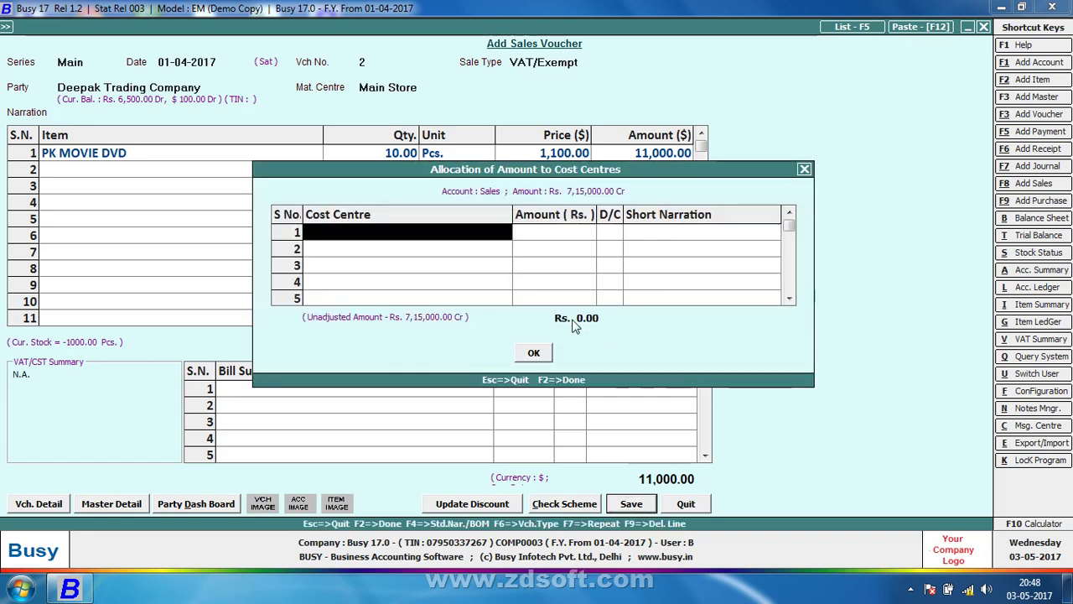
{"action": "key", "text": "Return"}
{"action": "key", "text": "Return"}
{"action": "key", "text": "F2"}
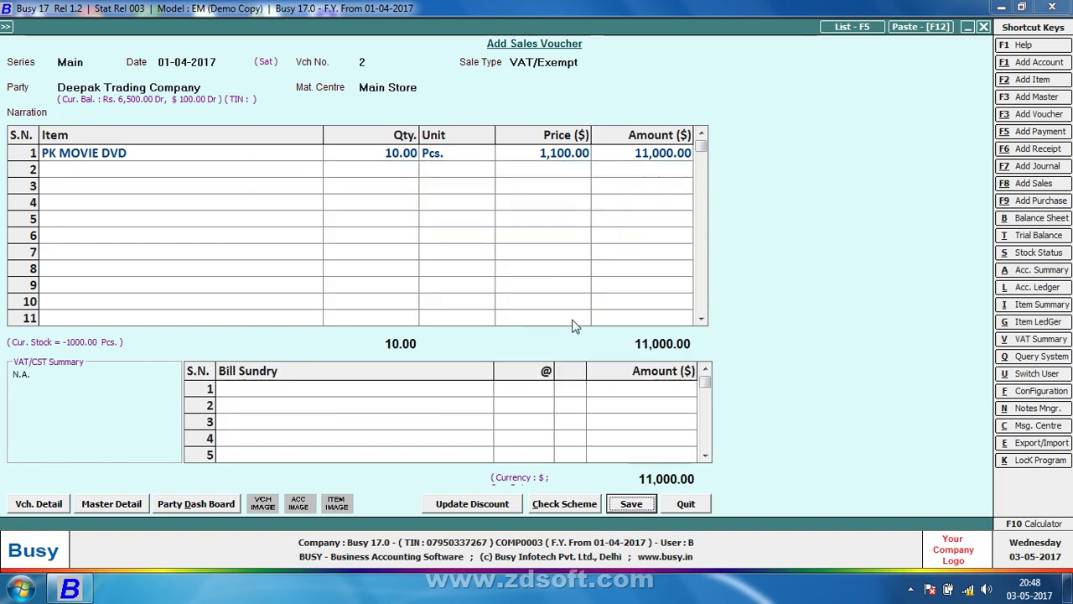
{"action": "left_click", "coordinate": [575, 327]}
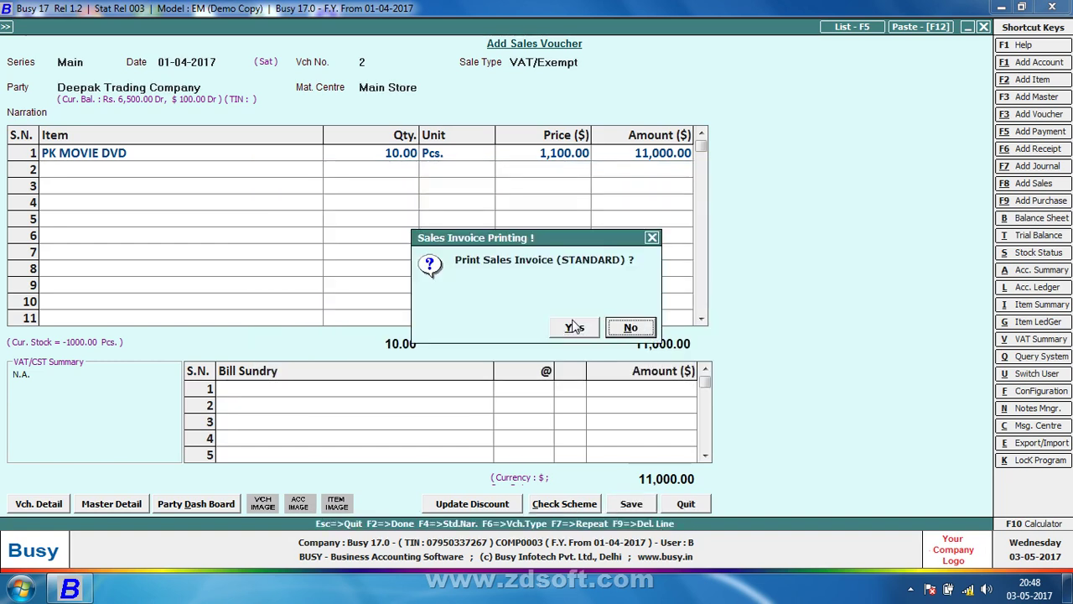
{"action": "left_click", "coordinate": [575, 327]}
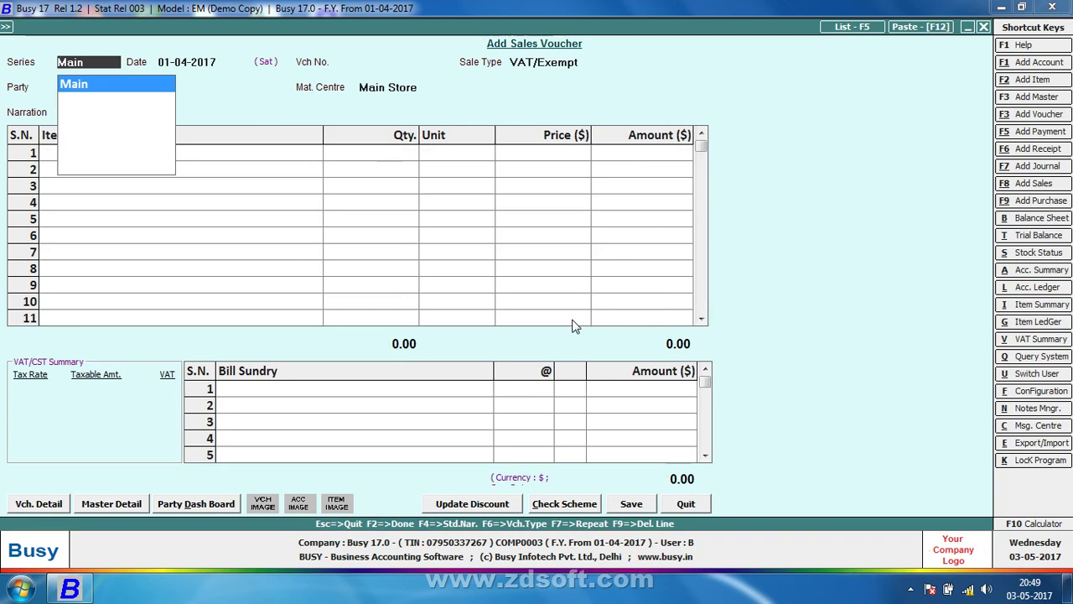
Display the Deepak Trading Company account ledger from 01-04-2017 to 30-04-2017 and look into its sales voucher
{"action": "key", "text": "alt+l"}
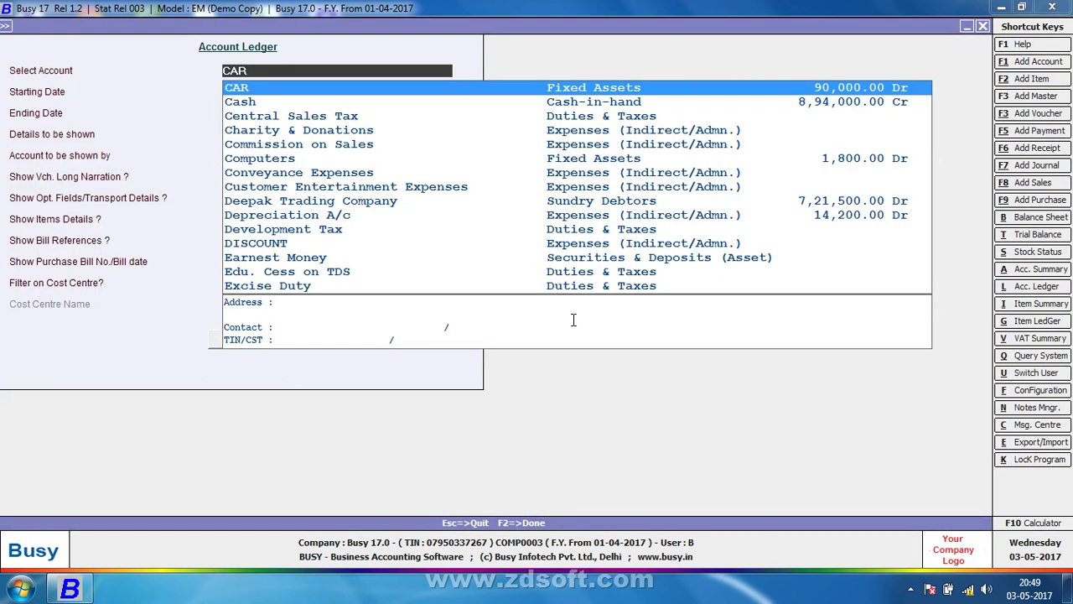
{"action": "type", "text": "dee"}
{"action": "key", "text": "Return"}
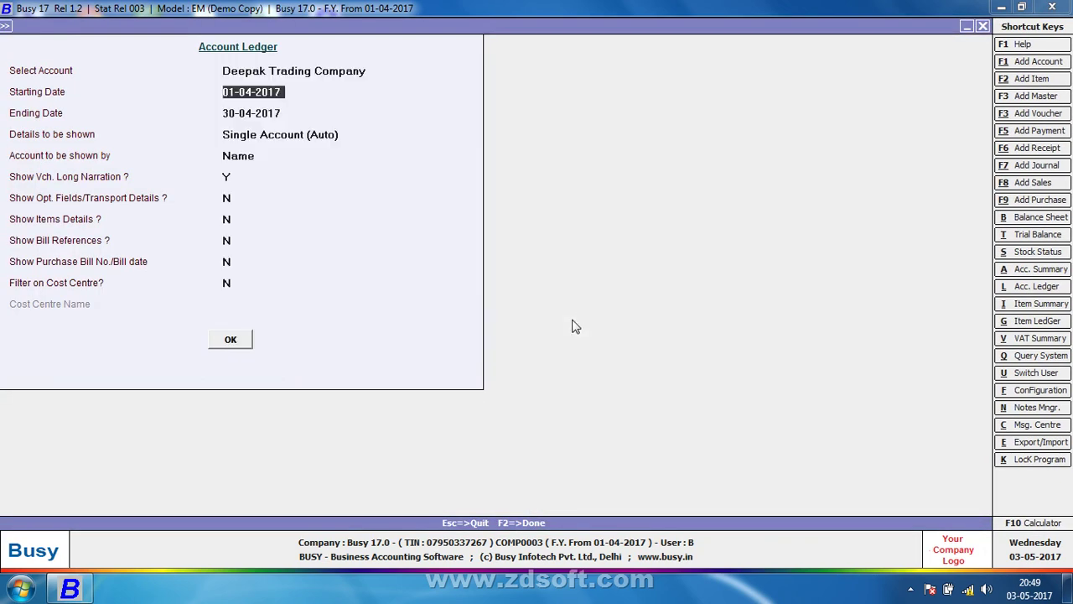
{"action": "key", "text": "Return"}
{"action": "key", "text": "Return"}
{"action": "key", "text": "Return"}
{"action": "key", "text": "Return"}
{"action": "key", "text": "Return"}
{"action": "key", "text": "Return"}
{"action": "key", "text": "Return"}
{"action": "key", "text": "Return"}
{"action": "key", "text": "Return"}
{"action": "key", "text": "Return"}
{"action": "key", "text": "Return"}
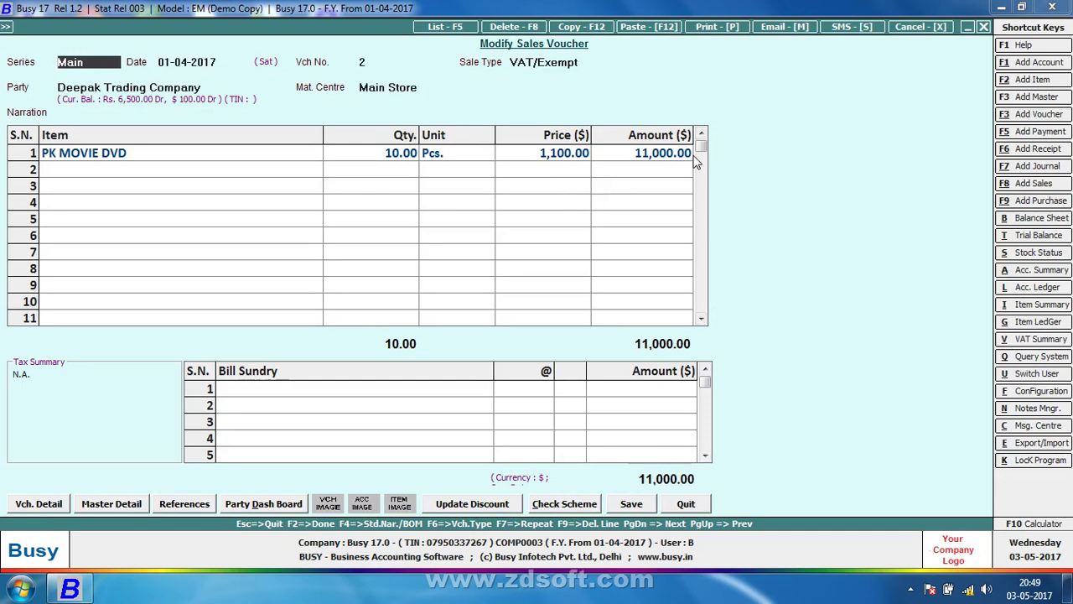
{"action": "key", "text": "Escape"}
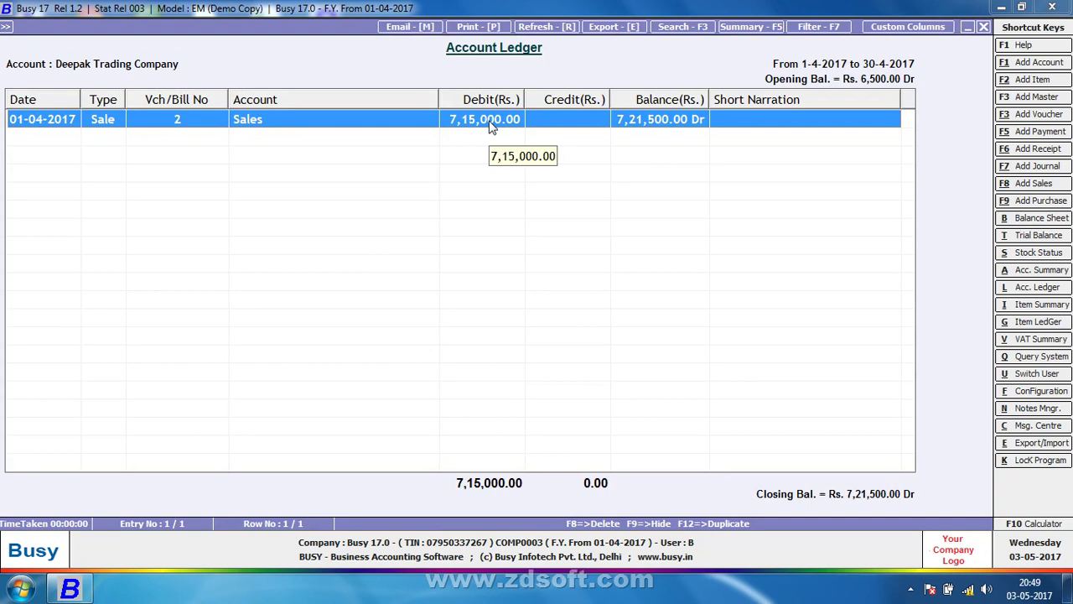
Display the Deepak Trading Company ledger again with the same options and open sales voucher 2 from it
{"action": "key", "text": "Escape"}
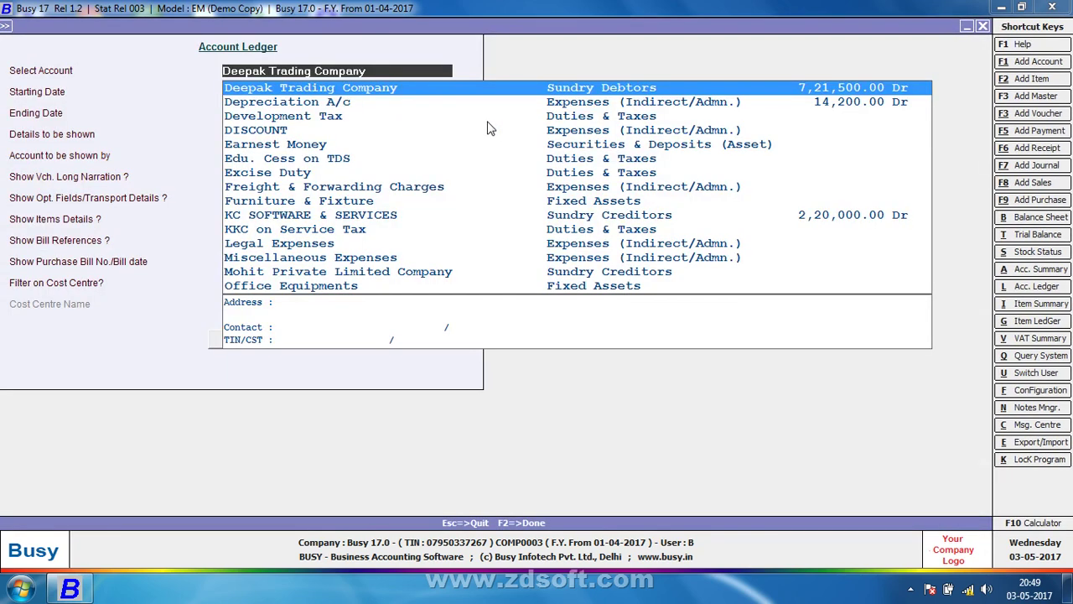
{"action": "key", "text": "Return"}
{"action": "key", "text": "Return"}
{"action": "key", "text": "Return"}
{"action": "key", "text": "Return"}
{"action": "key", "text": "Return"}
{"action": "key", "text": "Return"}
{"action": "key", "text": "Return"}
{"action": "key", "text": "Return"}
{"action": "key", "text": "Return"}
{"action": "key", "text": "Return"}
{"action": "key", "text": "Return"}
{"action": "key", "text": "Return"}
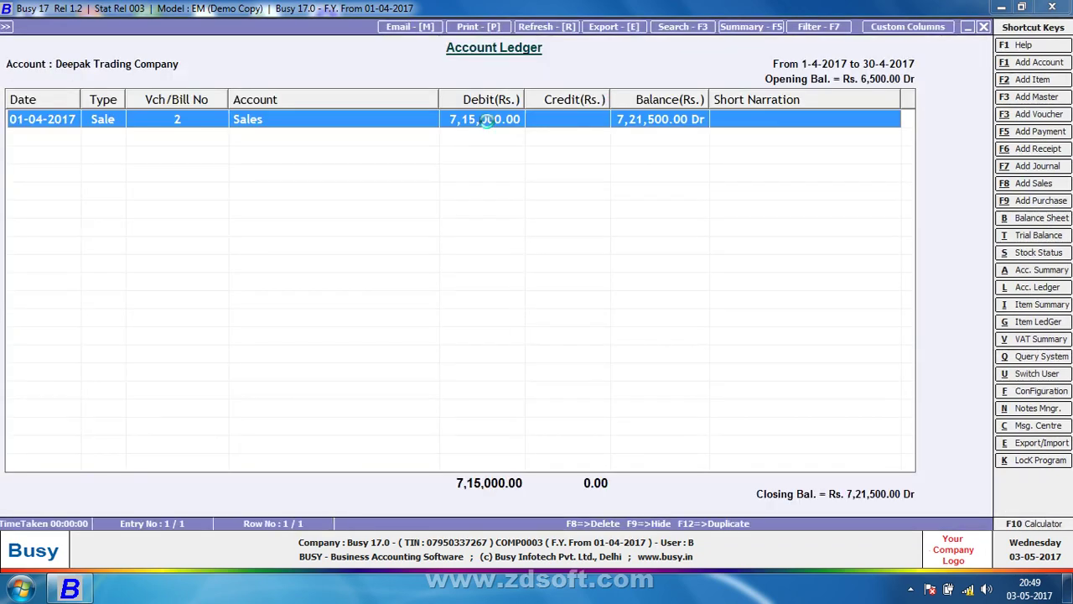
{"action": "key", "text": "Return"}
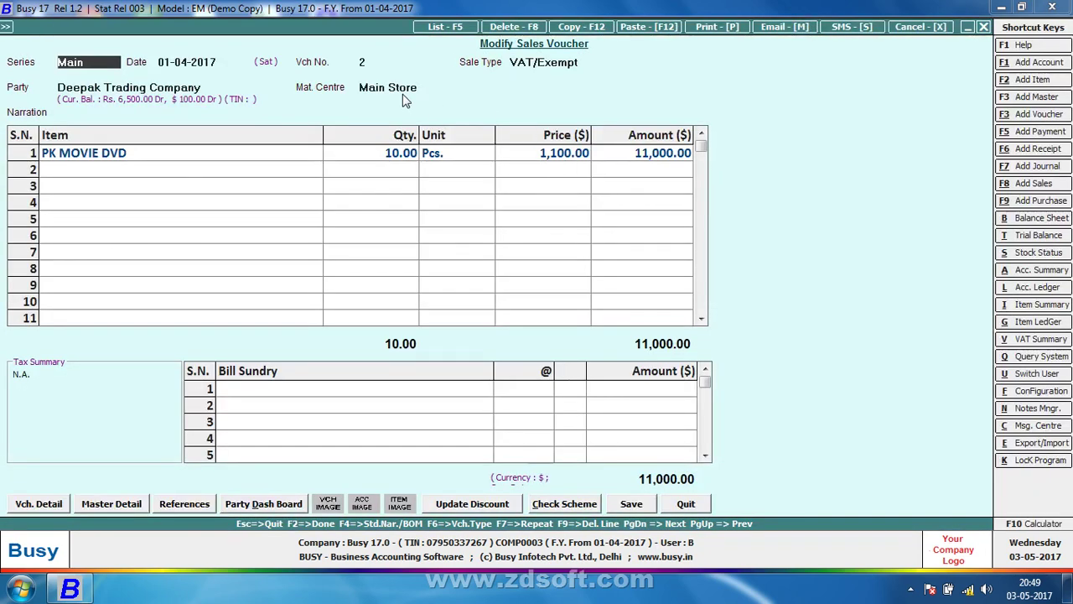
Multiply 65 by 1100 in the built-in calculator
{"action": "key", "text": "F10"}
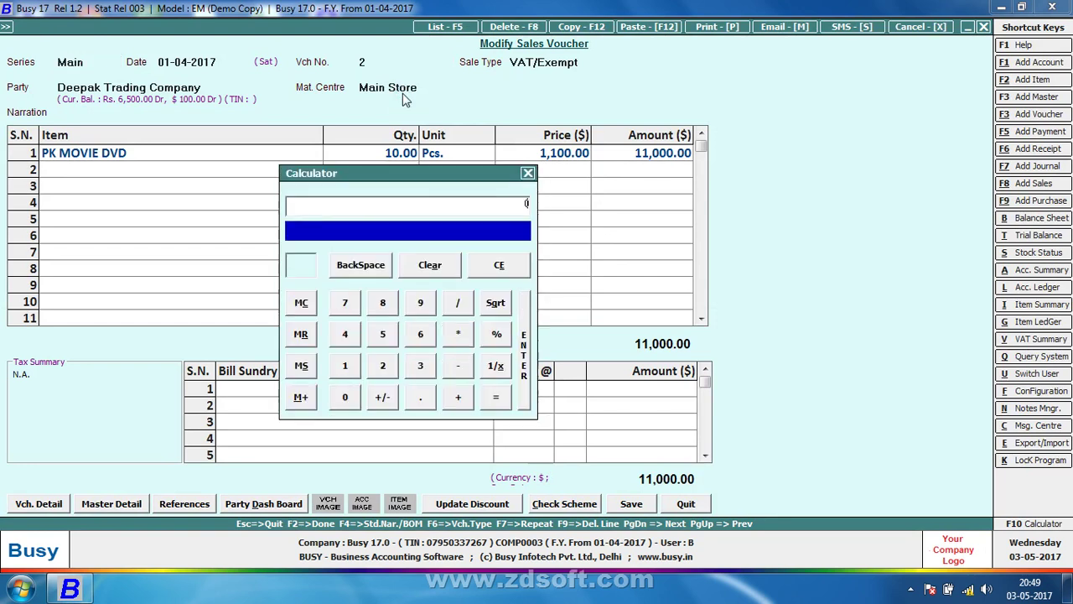
{"action": "type", "text": "65*"}
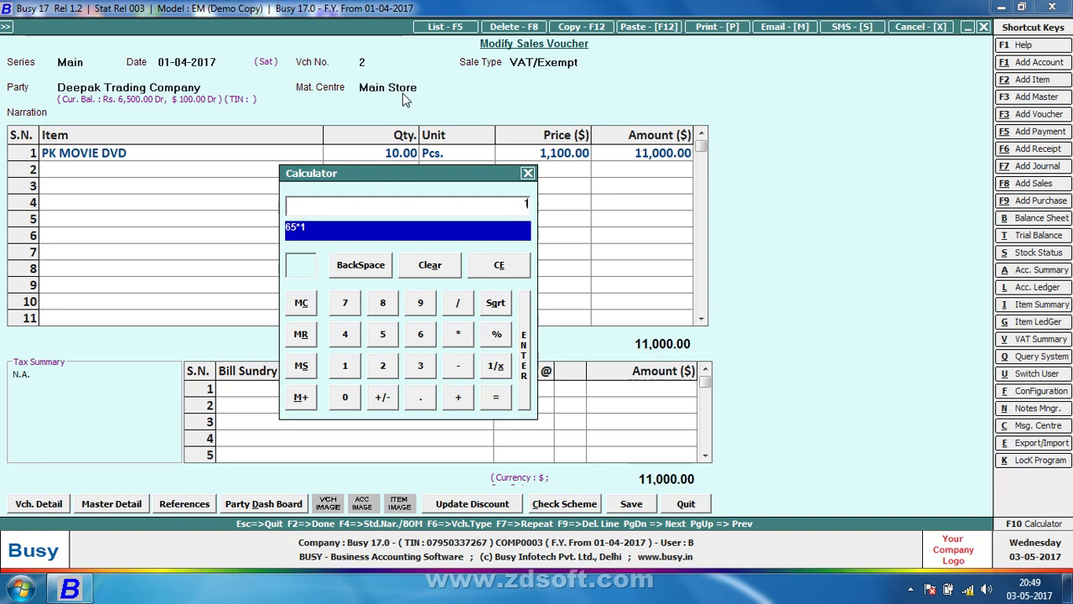
{"action": "type", "text": "100"}
{"action": "key", "text": "Return"}
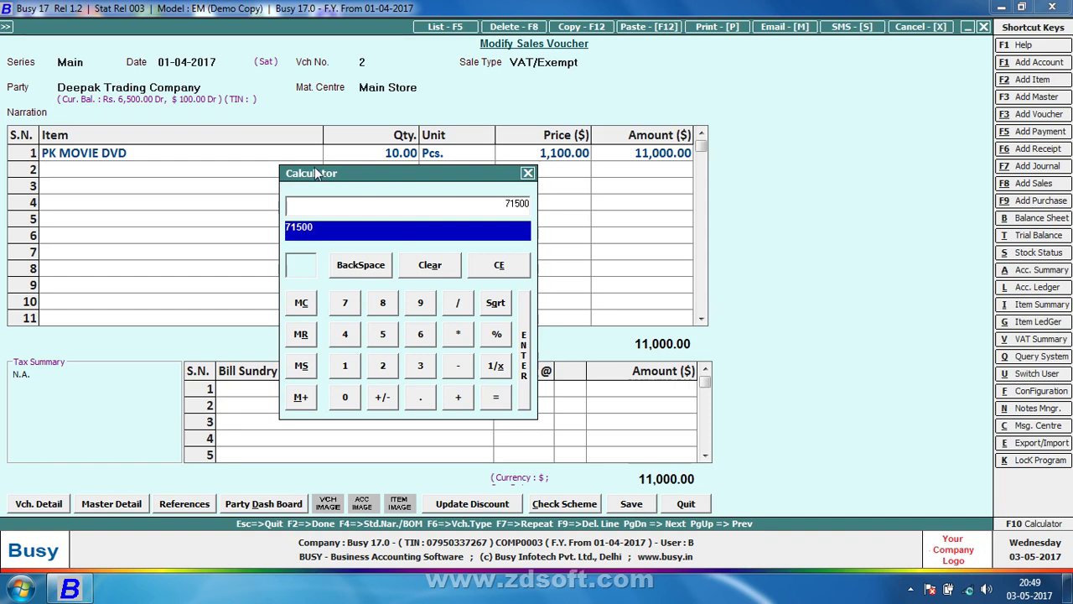
{"action": "key", "text": "Escape"}
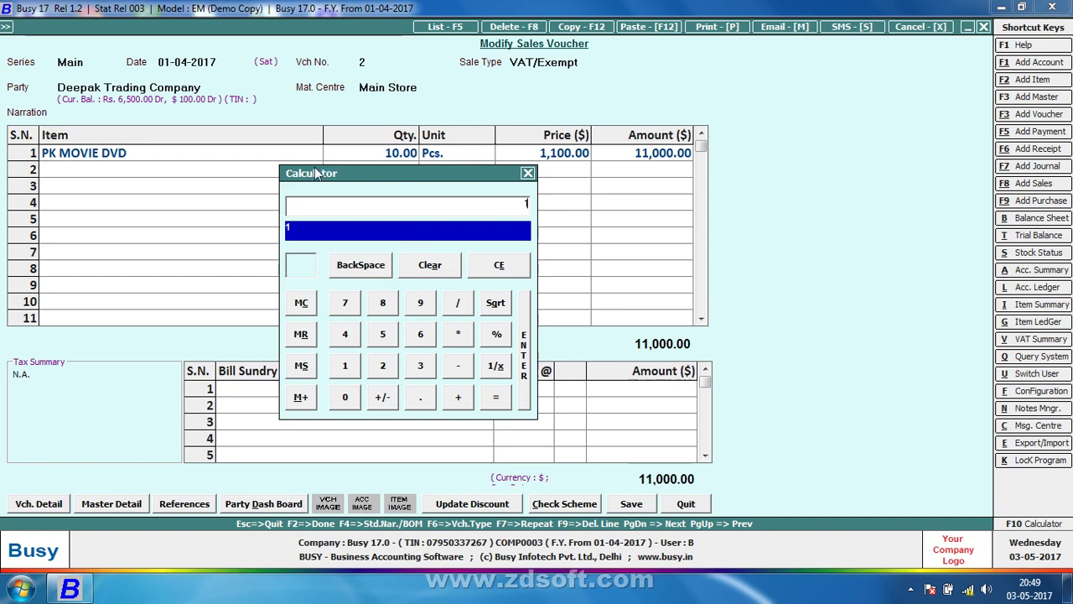
Multiply the voucher amount of 11000 by the rate of 65 in the calculator, and close the calculator
{"action": "type", "text": "1100"}
{"action": "type", "text": "65"}
{"action": "key", "text": "Return"}
{"action": "key", "text": "asterisk"}
{"action": "key", "text": "Return"}
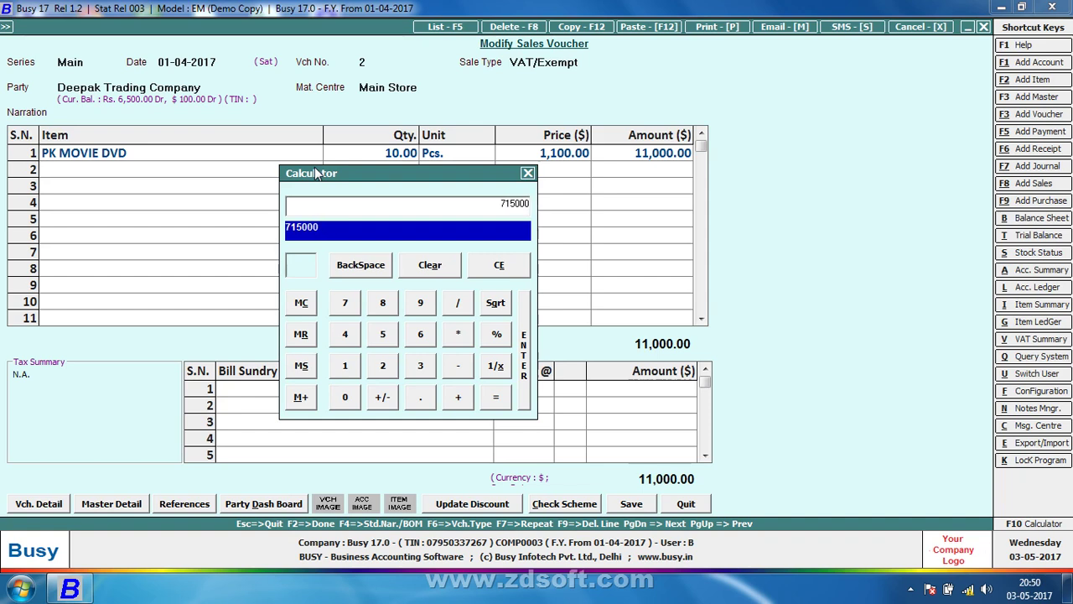
{"action": "key", "text": "Escape"}
{"action": "key", "text": "Escape"}
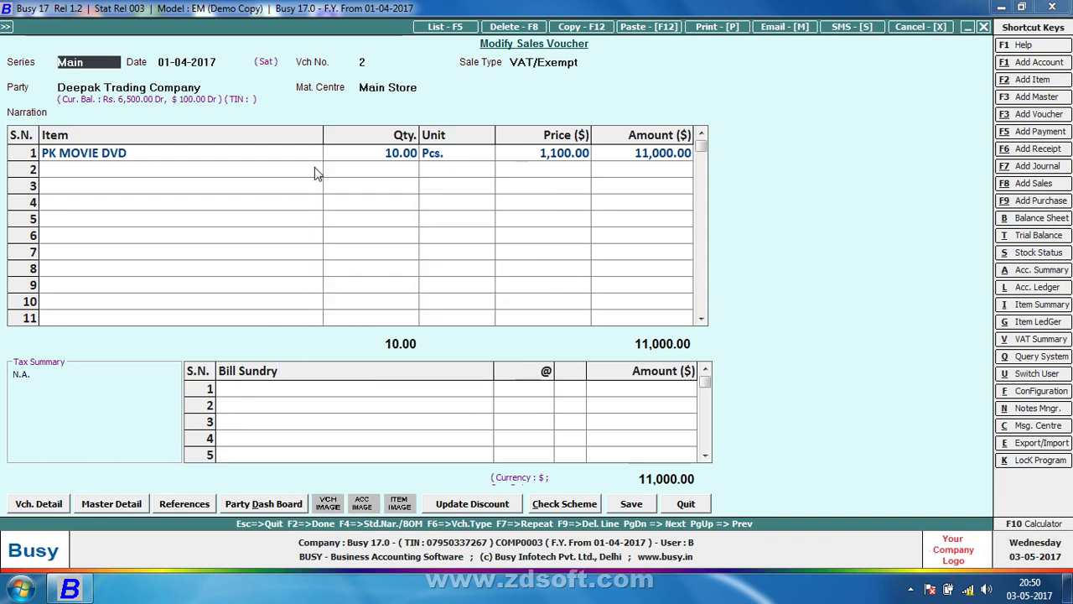
Save sales voucher 2 again, continuing despite the negative stock and leaving the cost centre allocation empty
{"action": "key", "text": "F2"}
{"action": "key", "text": "Left"}
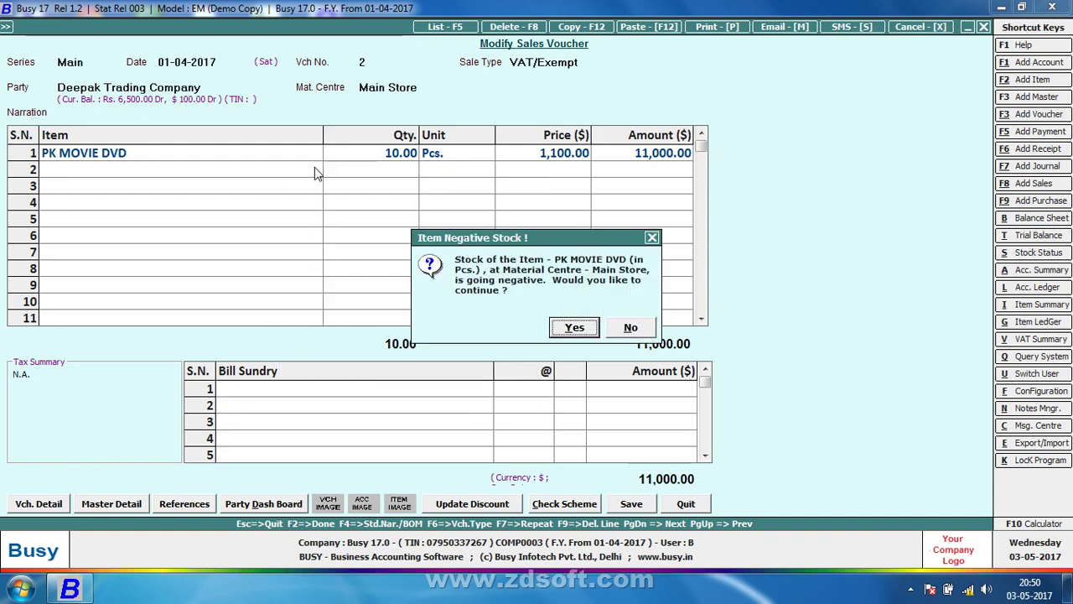
{"action": "key", "text": "Return"}
{"action": "key", "text": "Return"}
{"action": "key", "text": "Return"}
{"action": "key", "text": "Return"}
{"action": "key", "text": "Return"}
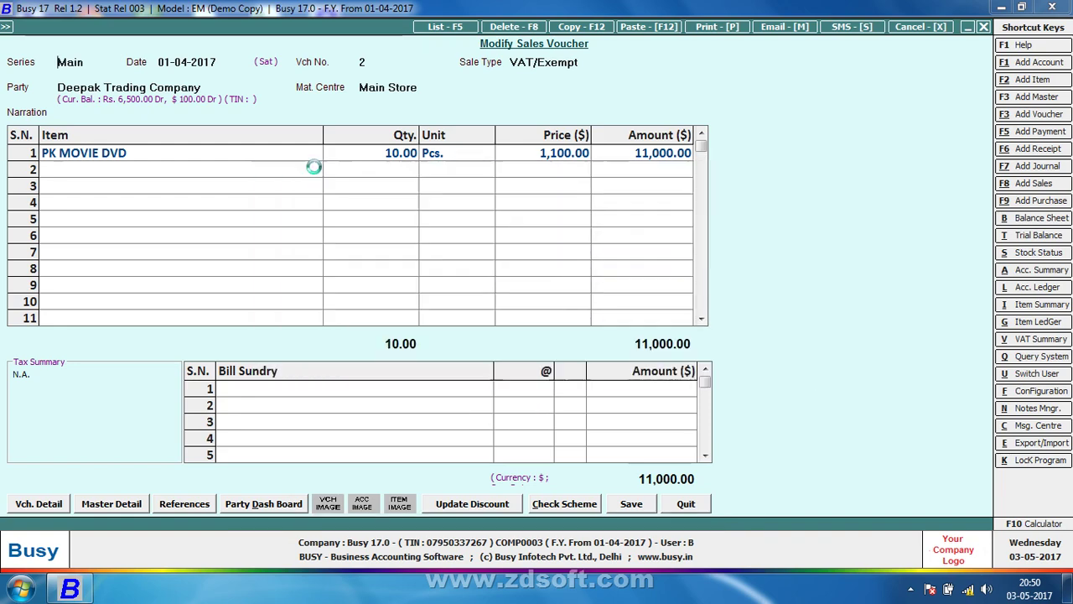
{"action": "key", "text": "F2"}
{"action": "key", "text": "Right"}
{"action": "key", "text": "Return"}
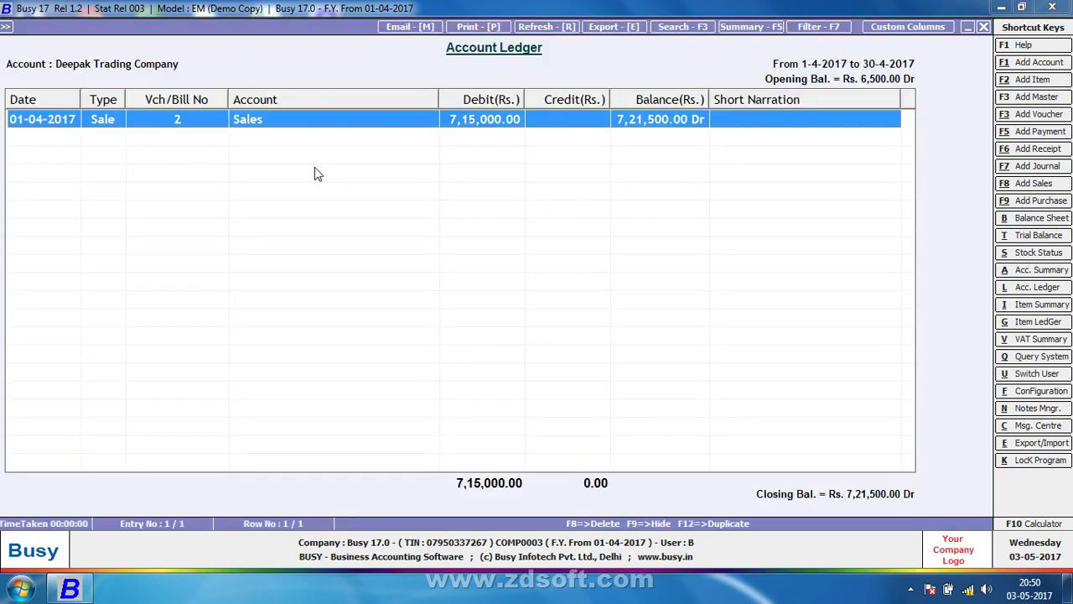
{"action": "key", "text": "Escape"}
{"action": "key", "text": "F8"}
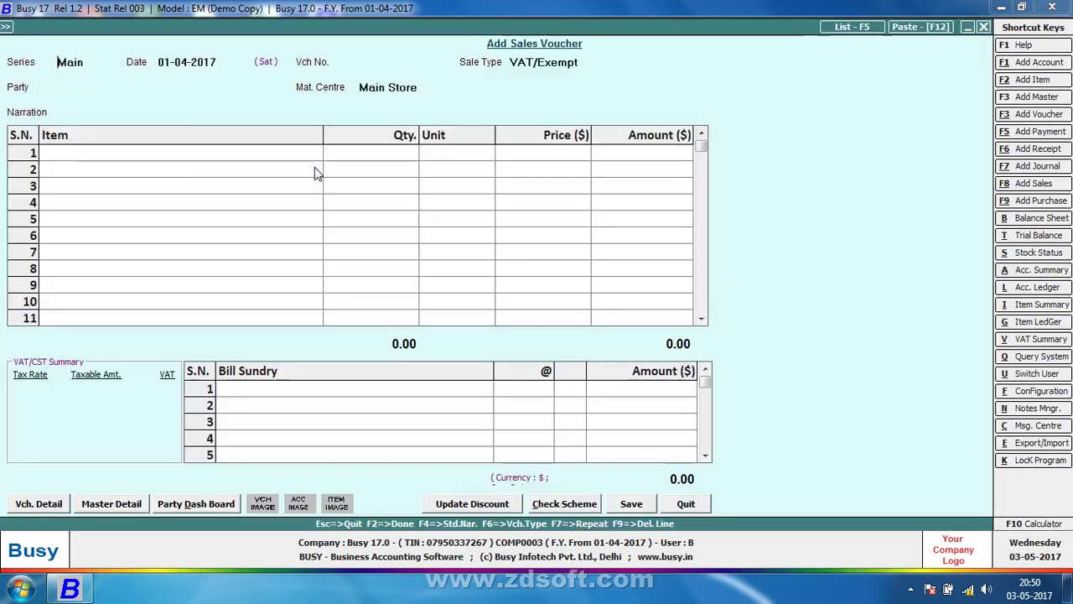
{"action": "key", "text": "Escape"}
{"action": "key", "text": "Escape"}
{"action": "key", "text": "Return"}
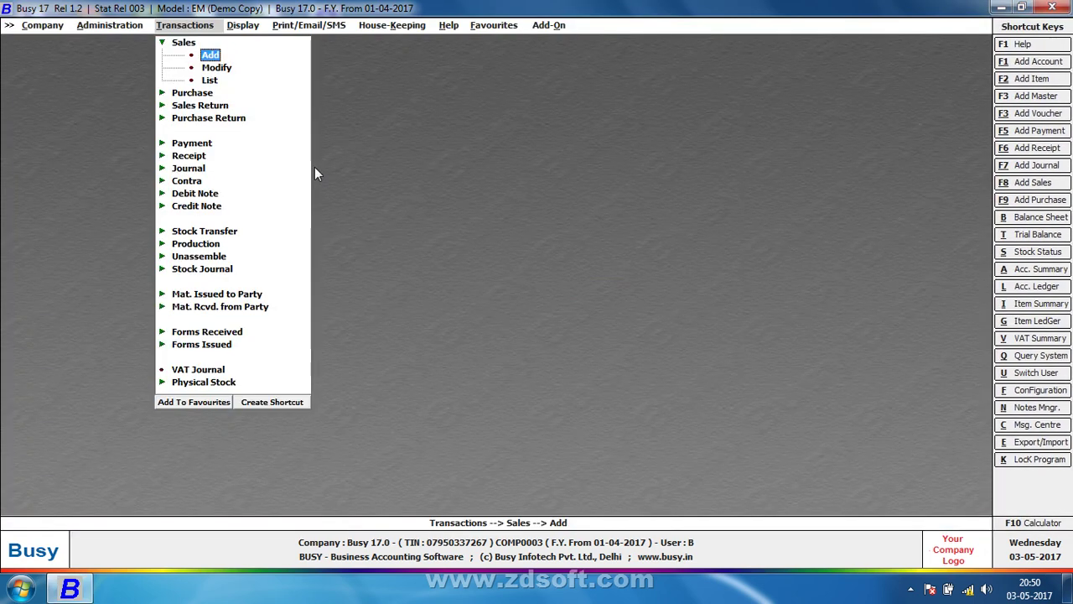
{"action": "key", "text": "Right"}
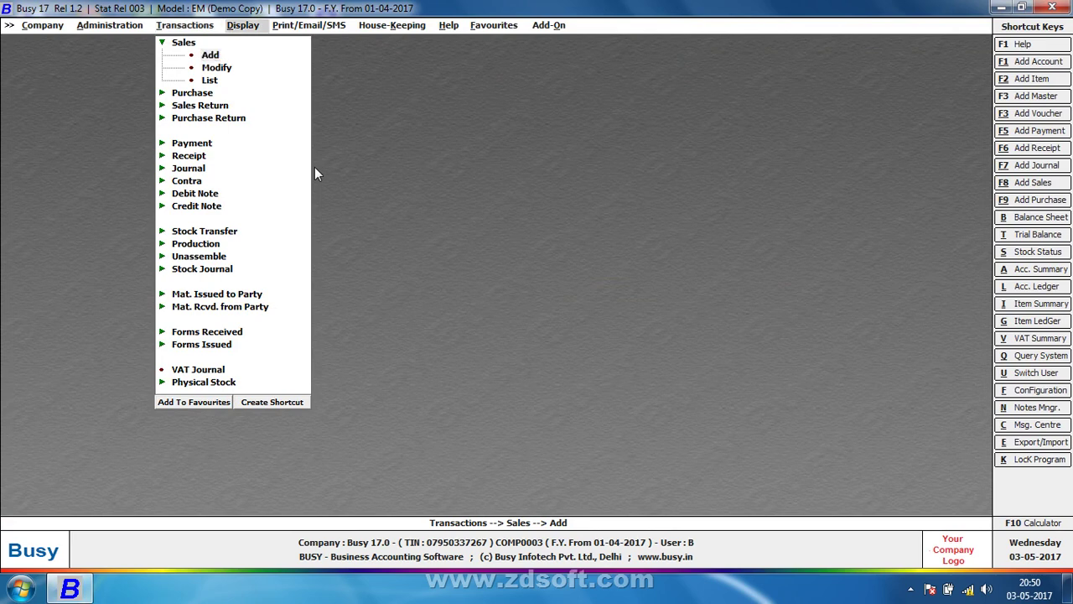
{"action": "key", "text": "Right"}
{"action": "key", "text": "Down"}
{"action": "key", "text": "Return"}
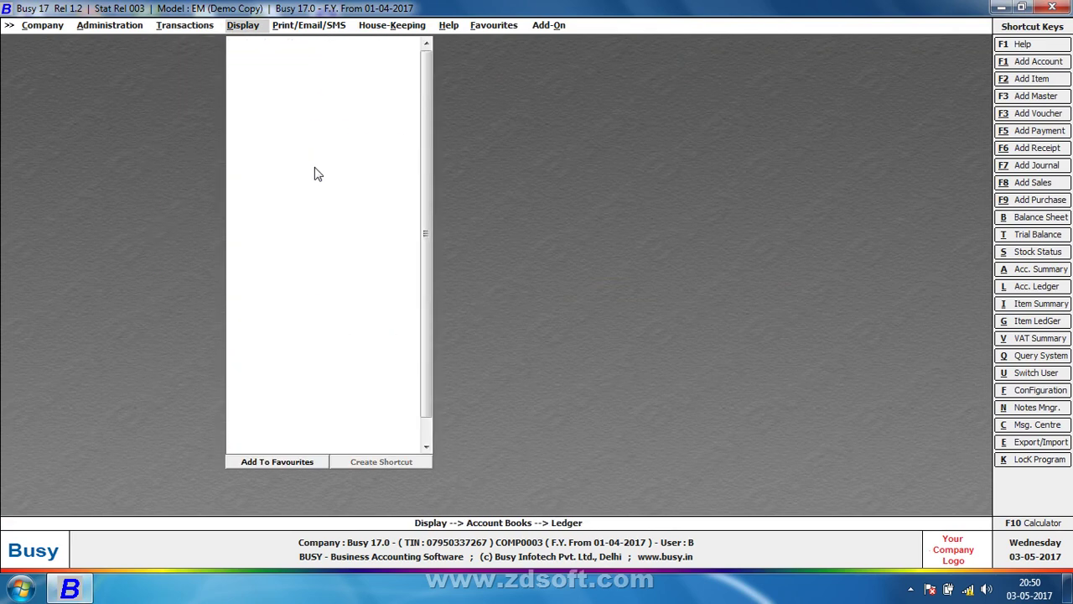
{"action": "key", "text": "Return"}
{"action": "key", "text": "Escape"}
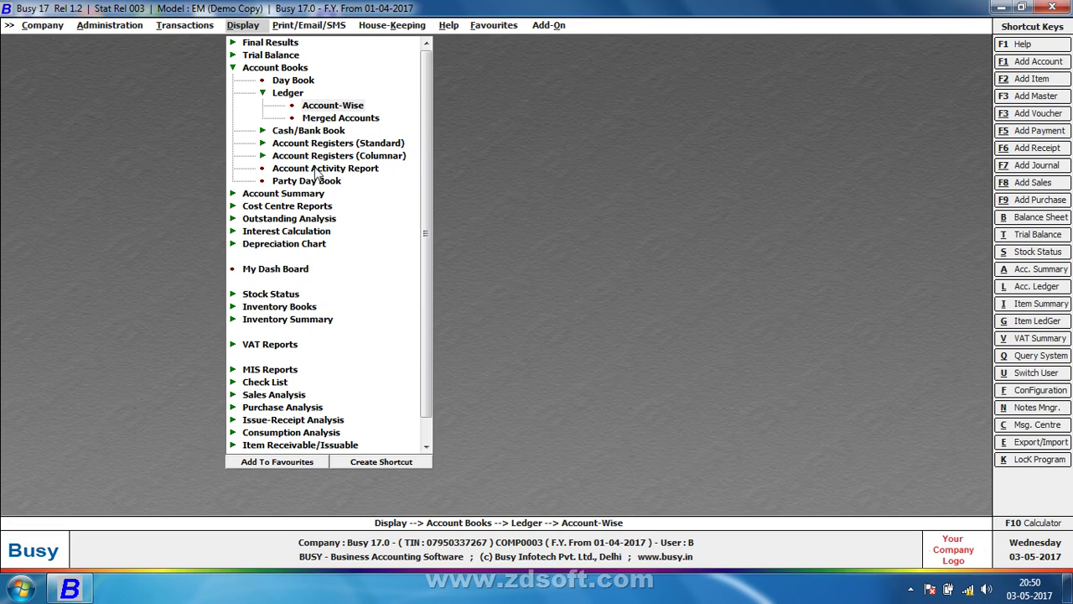
{"action": "key", "text": "Return"}
{"action": "key", "text": "Return"}
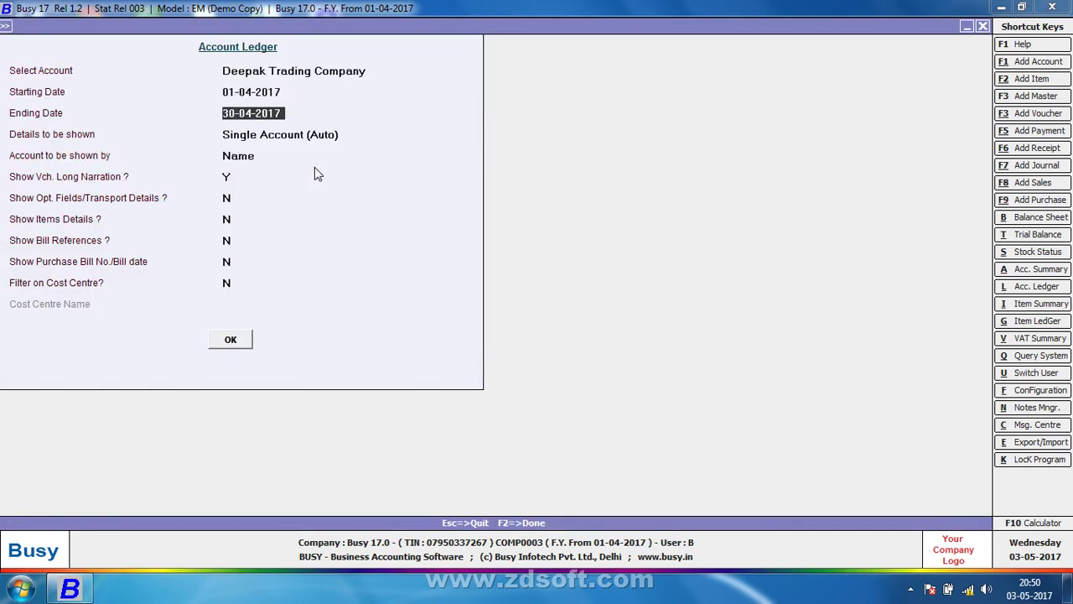
{"action": "key", "text": "Escape"}
{"action": "key", "text": "Escape"}
Start a new receipt voucher in the Main series dated 30-04-2017, with Rs. as its currency
{"action": "key", "text": "Left"}
{"action": "key", "text": "Down"}
{"action": "key", "text": "Down"}
{"action": "key", "text": "Down"}
{"action": "key", "text": "Down"}
{"action": "key", "text": "Down"}
{"action": "key", "text": "Down"}
{"action": "key", "text": "Down"}
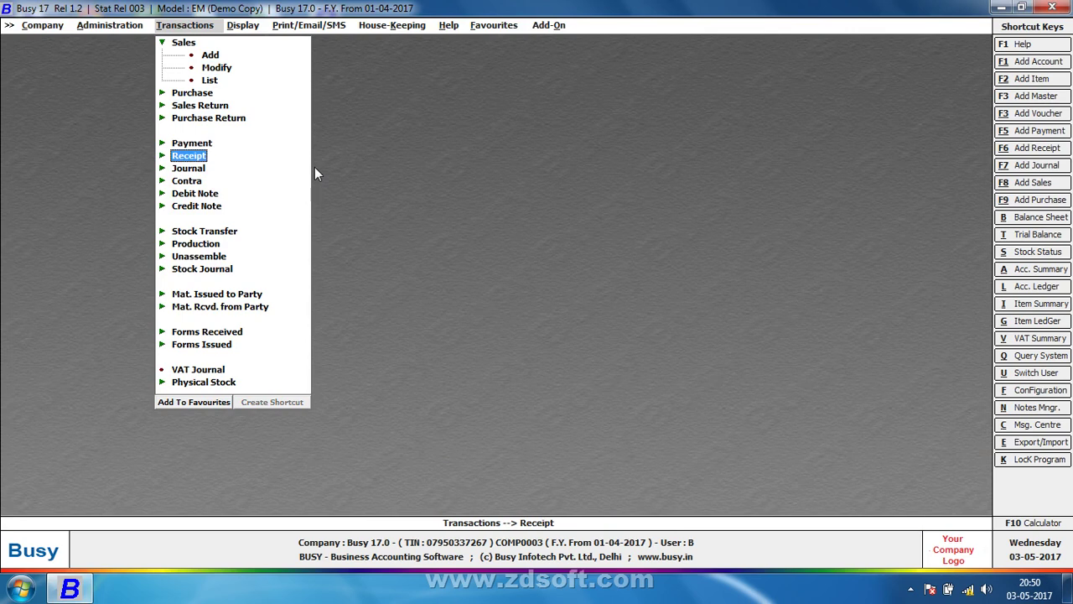
{"action": "key", "text": "Return"}
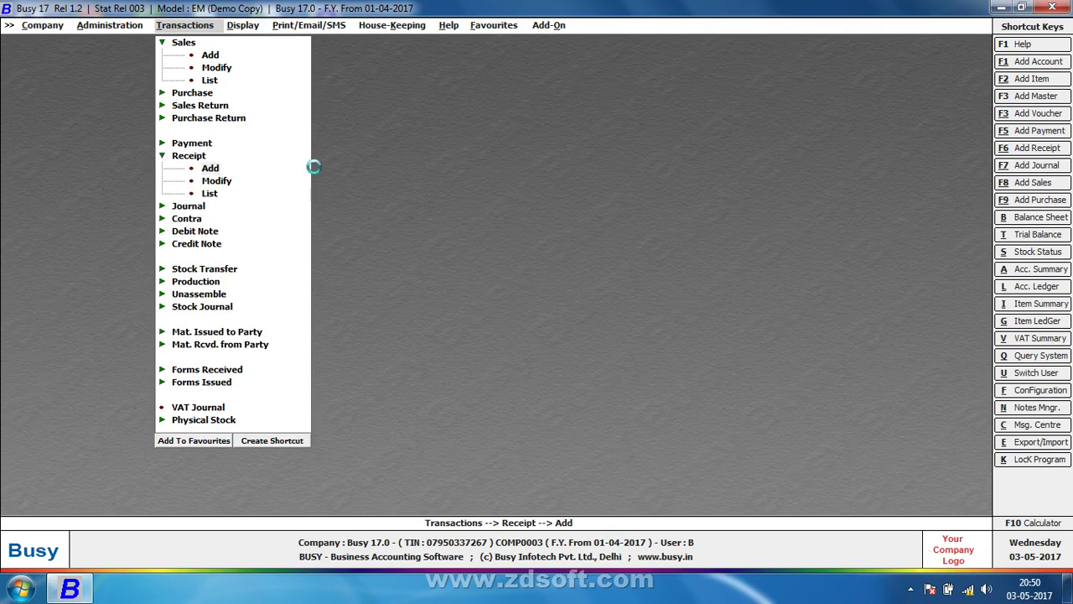
{"action": "key", "text": "Return"}
{"action": "key", "text": "Return"}
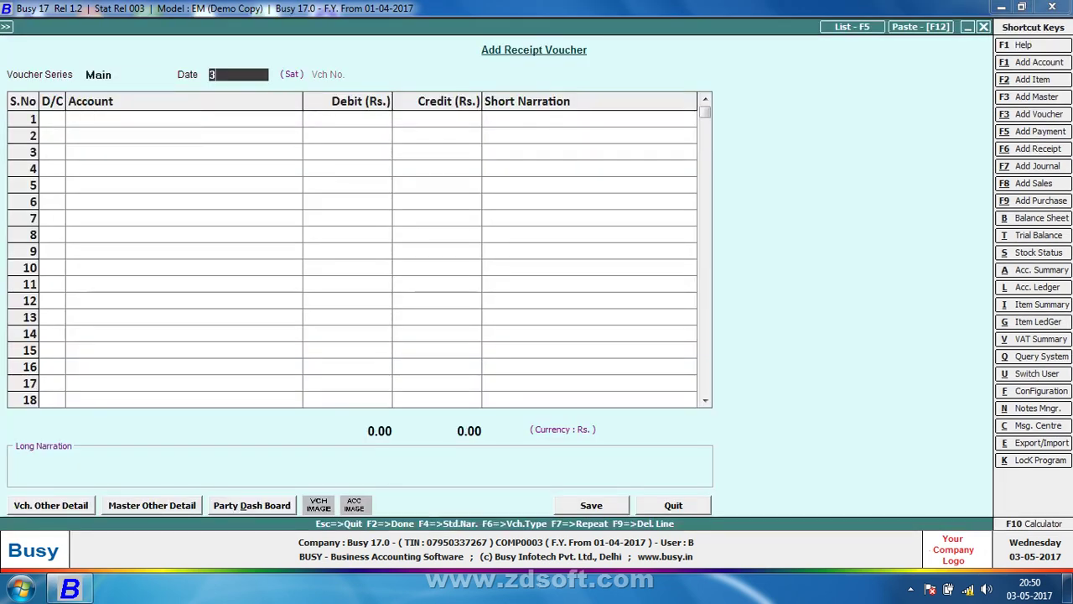
{"action": "type", "text": "30"}
{"action": "key", "text": "Return"}
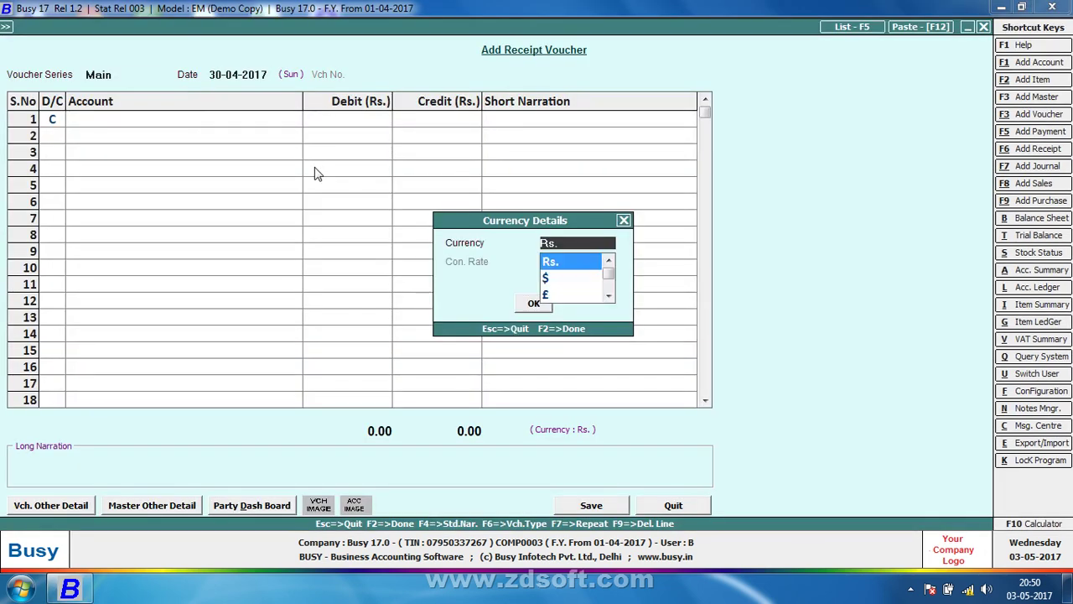
{"action": "key", "text": "Return"}
{"action": "key", "text": "Return"}
{"action": "key", "text": "Return"}
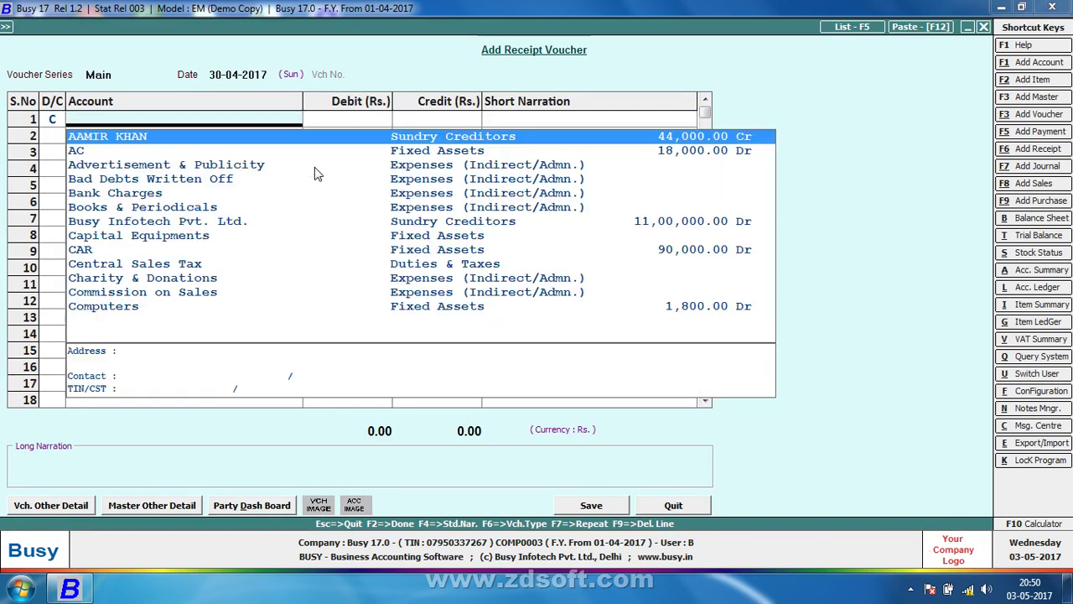
Credit Deepak Trading Company with 1000, debit Cash with the same amount, and save the receipt voucher
{"action": "type", "text": "dee"}
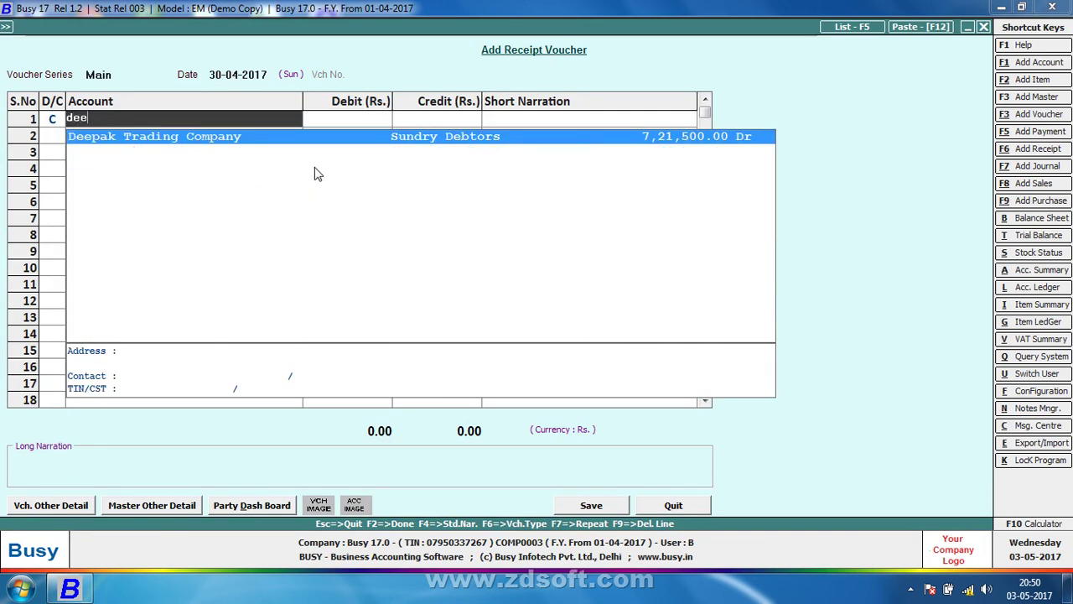
{"action": "key", "text": "Return"}
{"action": "type", "text": "1000"}
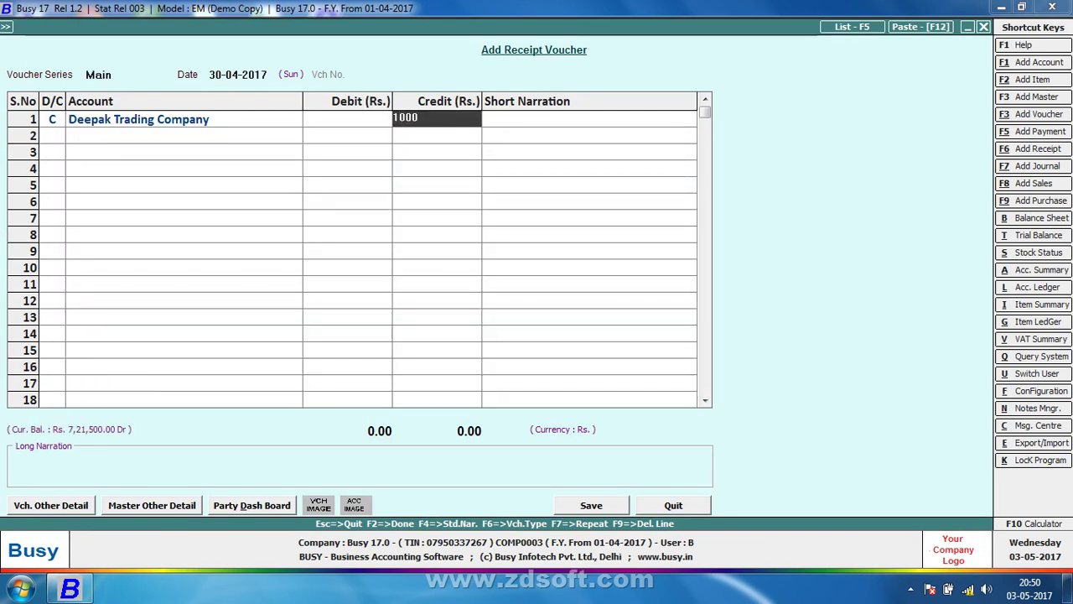
{"action": "key", "text": "Return"}
{"action": "key", "text": "Return"}
{"action": "key", "text": "Return"}
{"action": "key", "text": "Return"}
{"action": "key", "text": "Return"}
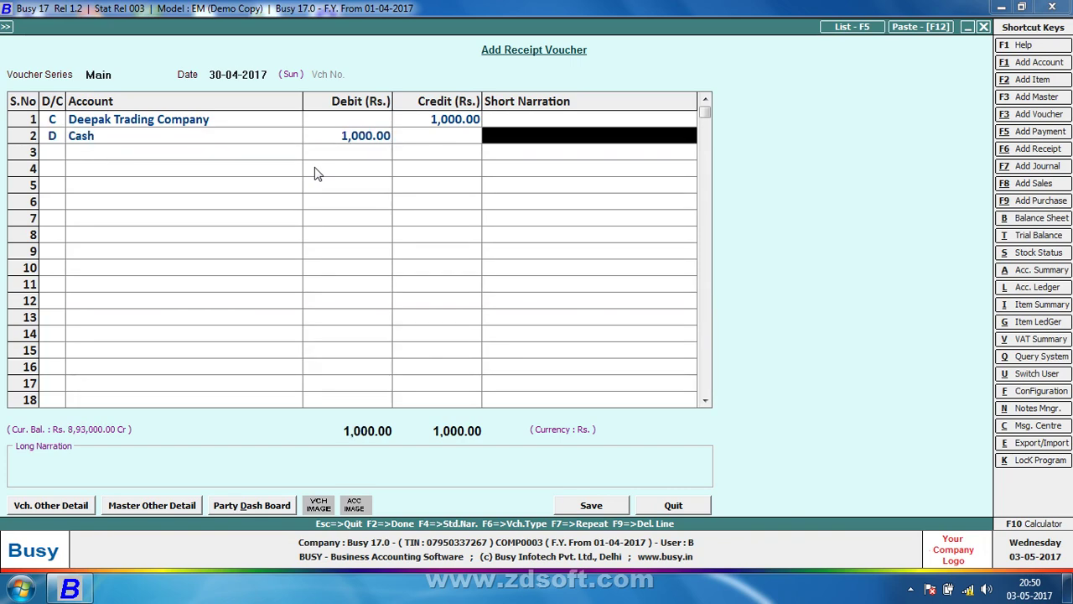
{"action": "key", "text": "Return"}
{"action": "key", "text": "Return"}
{"action": "key", "text": "Return"}
{"action": "key", "text": "Return"}
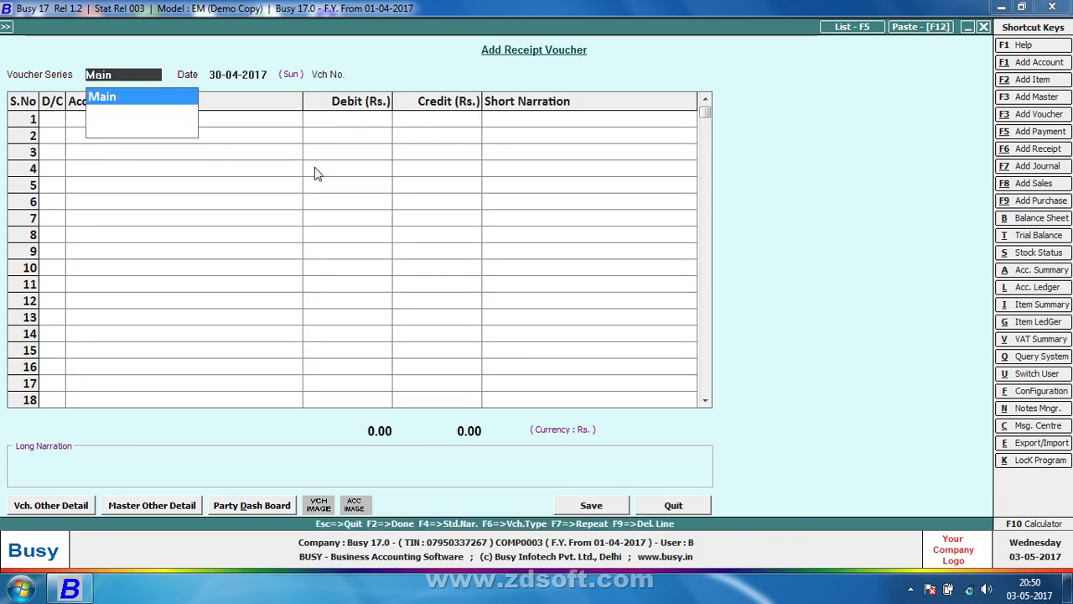
Display the Deepak Trading Company account ledger and open the receipt of 30-04-2017 from it
{"action": "key", "text": "alt+l"}
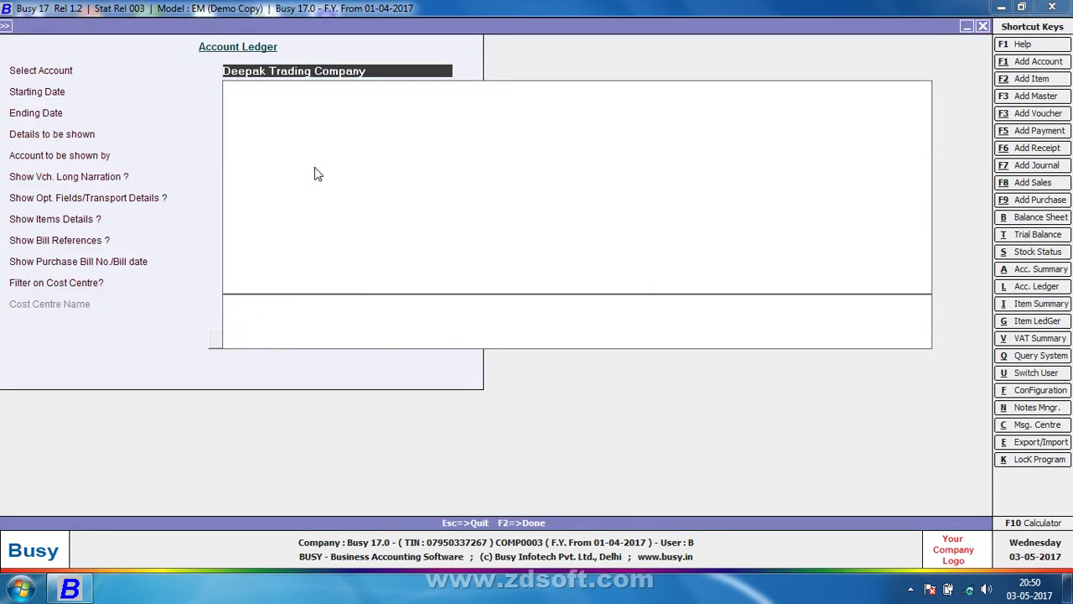
{"action": "key", "text": "Return"}
{"action": "key", "text": "F2"}
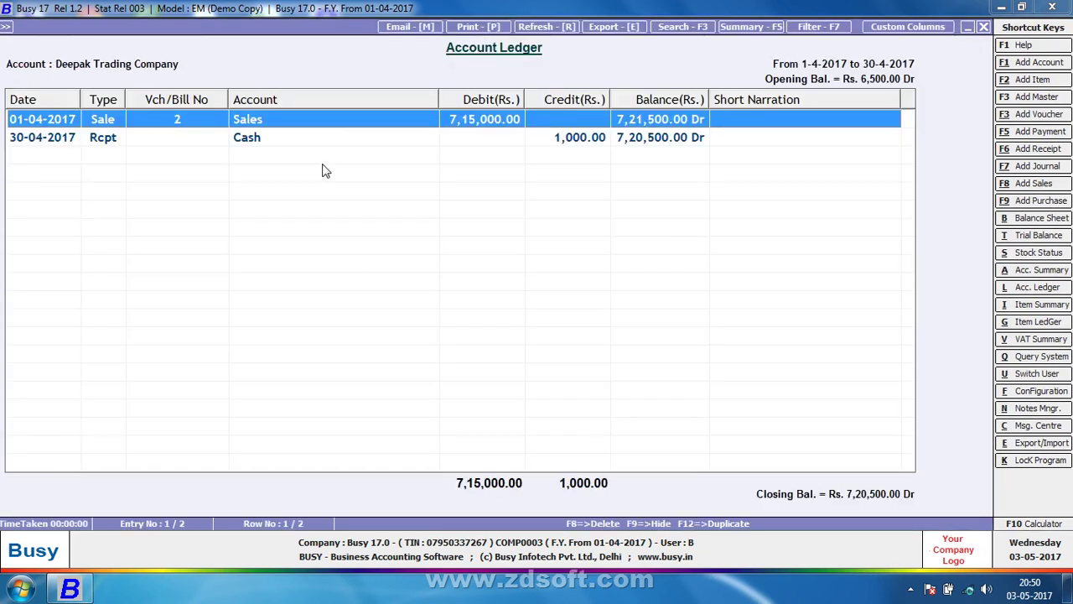
{"action": "left_click", "coordinate": [485, 141]}
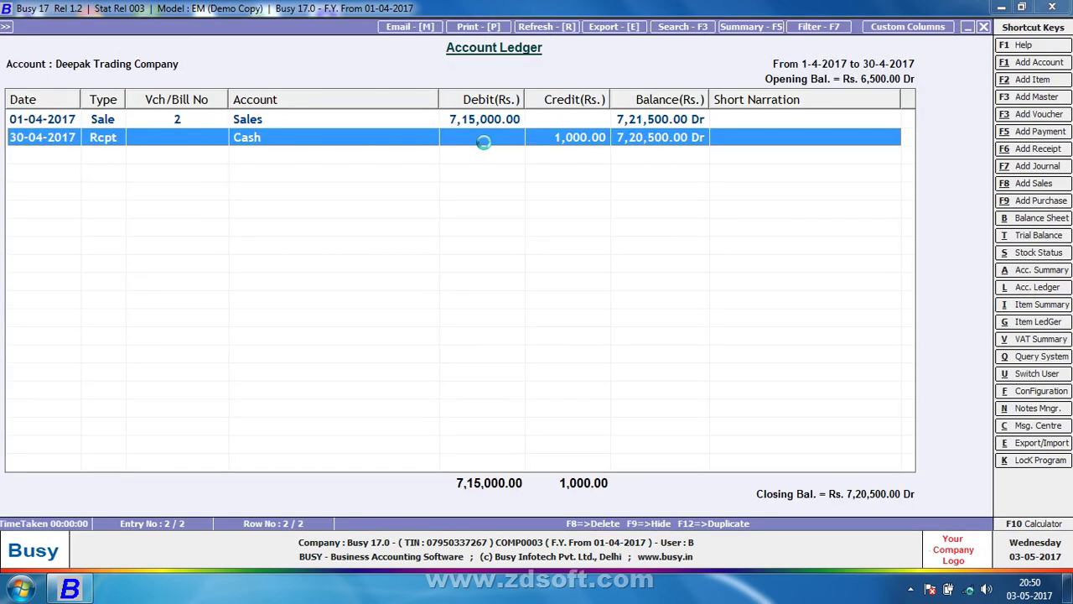
{"action": "key", "text": "Return"}
Change the receipt's currency to $ at a conversion rate of 63.000 and try to save the voucher
{"action": "key", "text": "Return"}
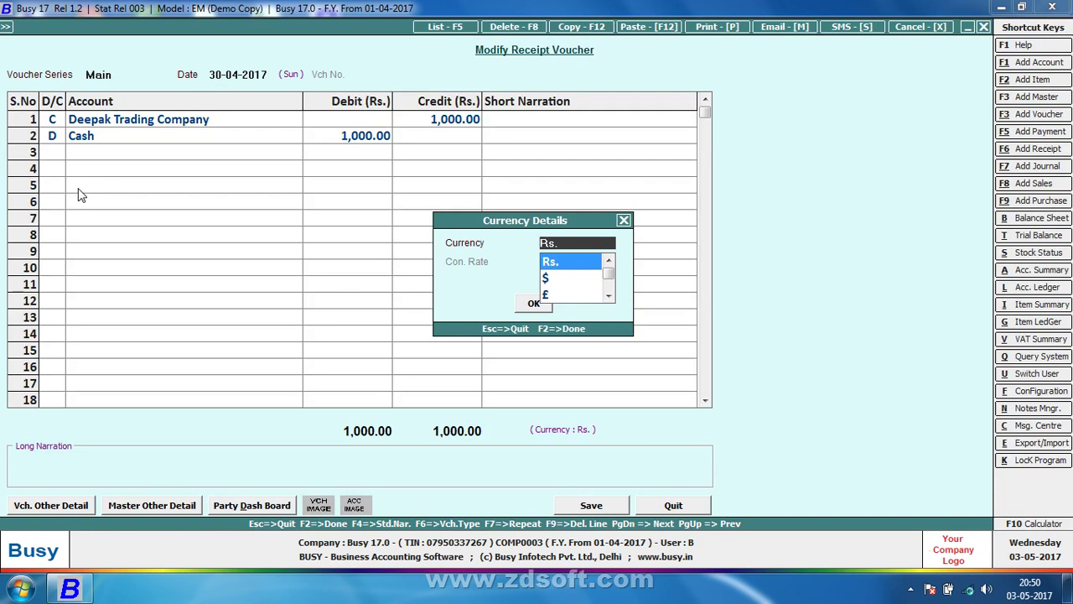
{"action": "key", "text": "Down"}
{"action": "key", "text": "Return"}
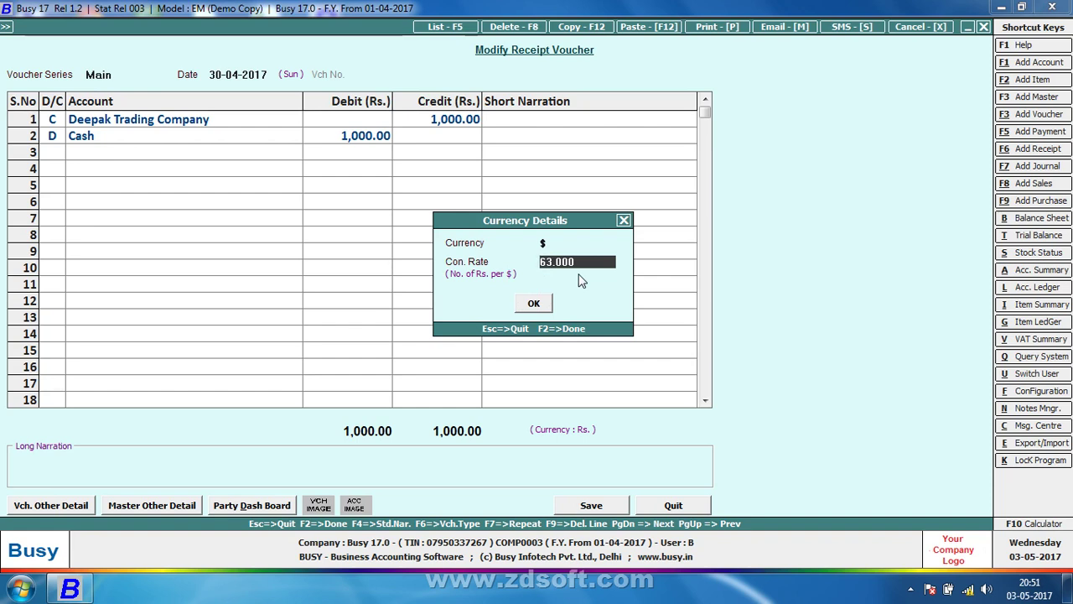
{"action": "left_click", "coordinate": [532, 303]}
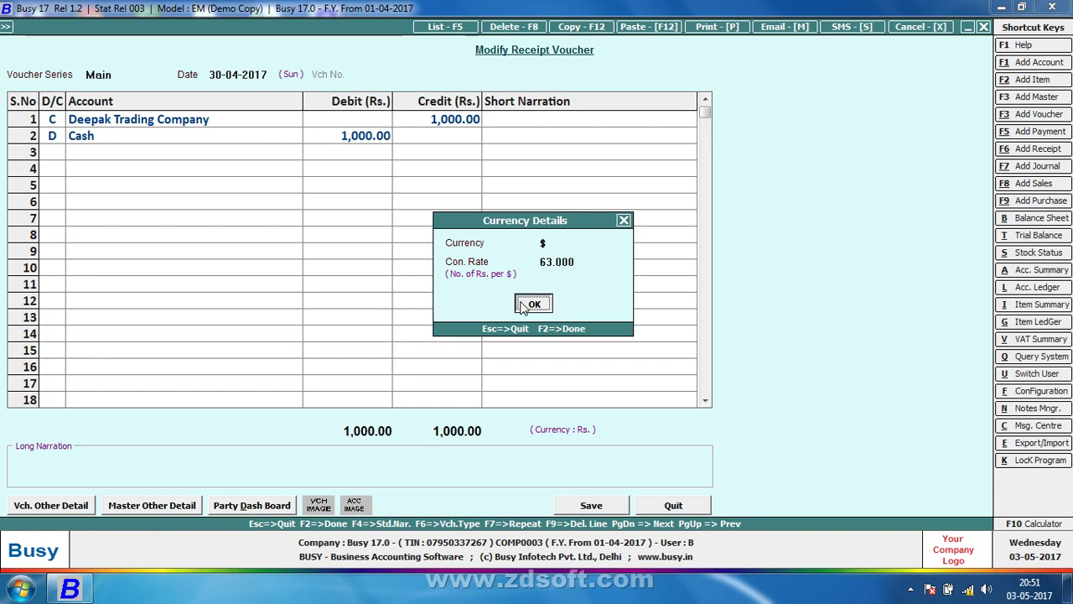
{"action": "left_click", "coordinate": [593, 505]}
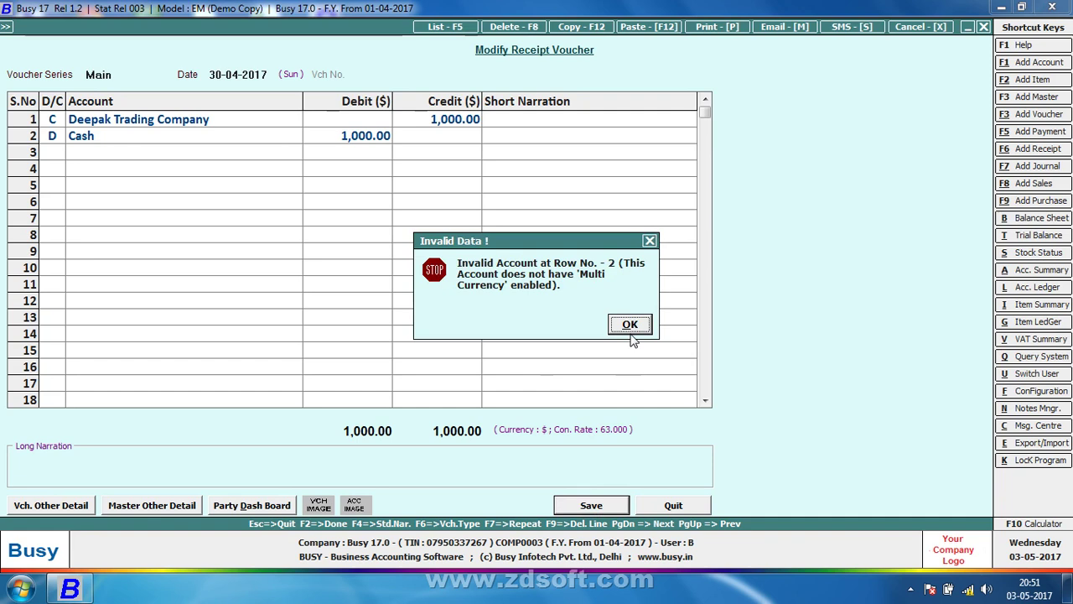
{"action": "left_click", "coordinate": [629, 327]}
{"action": "left_click", "coordinate": [629, 325]}
Open the Cash account master from the voucher's second row, enable Multi Currency, and save the account
{"action": "left_click", "coordinate": [187, 139]}
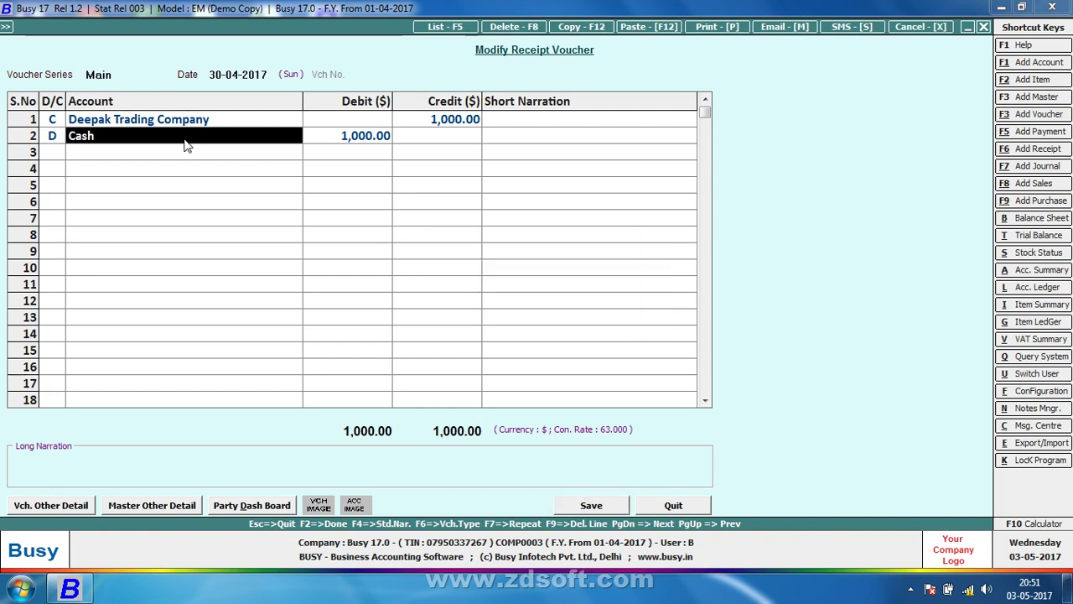
{"action": "double_click", "coordinate": [187, 139]}
{"action": "key", "text": "Return"}
{"action": "key", "text": "Return"}
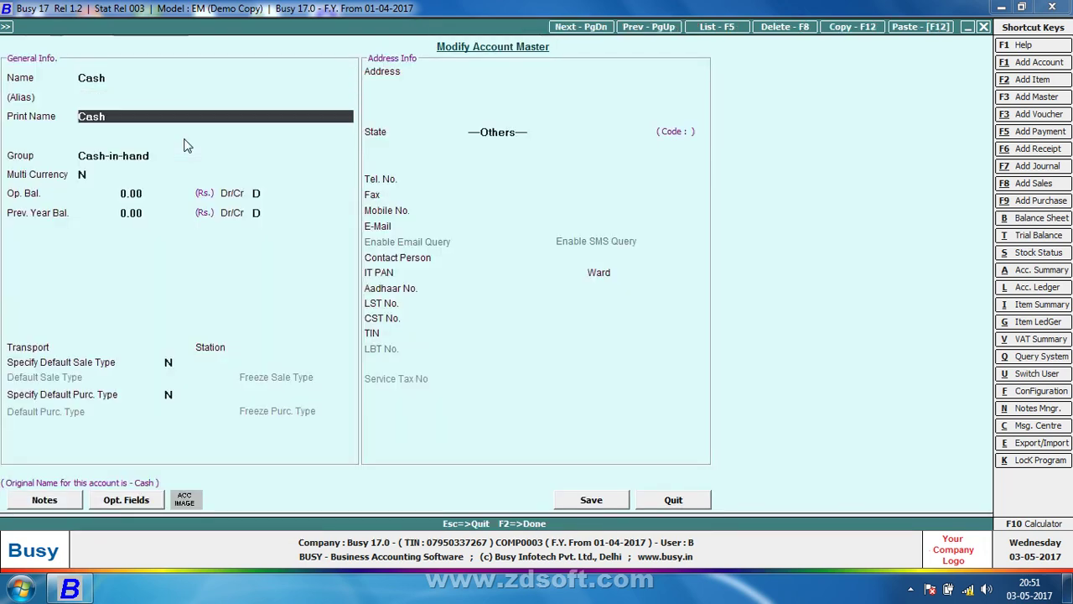
{"action": "key", "text": "Return"}
{"action": "key", "text": "Return"}
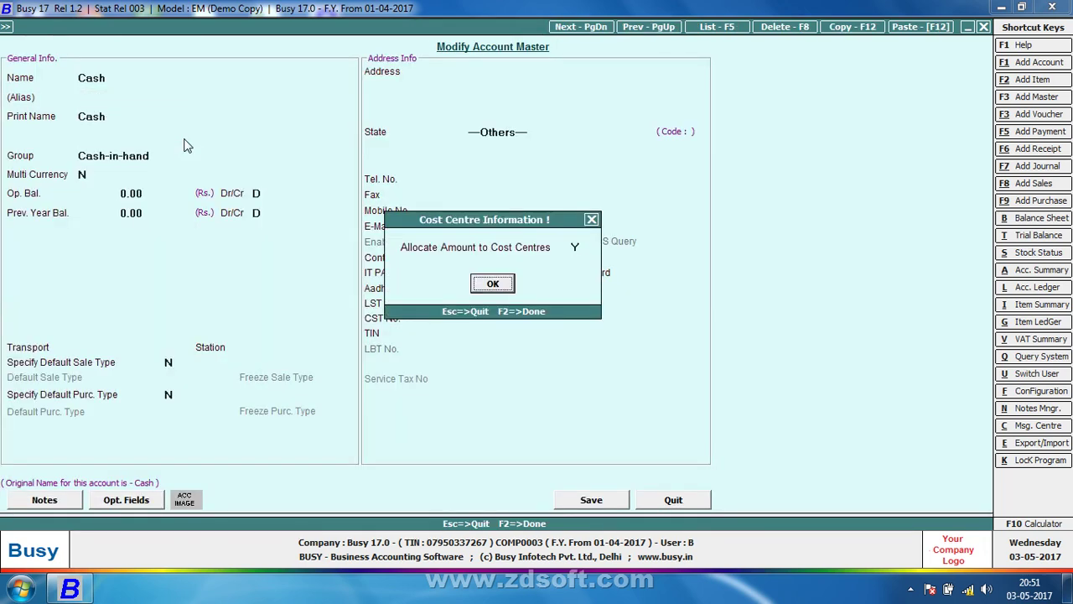
{"action": "key", "text": "Return"}
{"action": "key", "text": "y"}
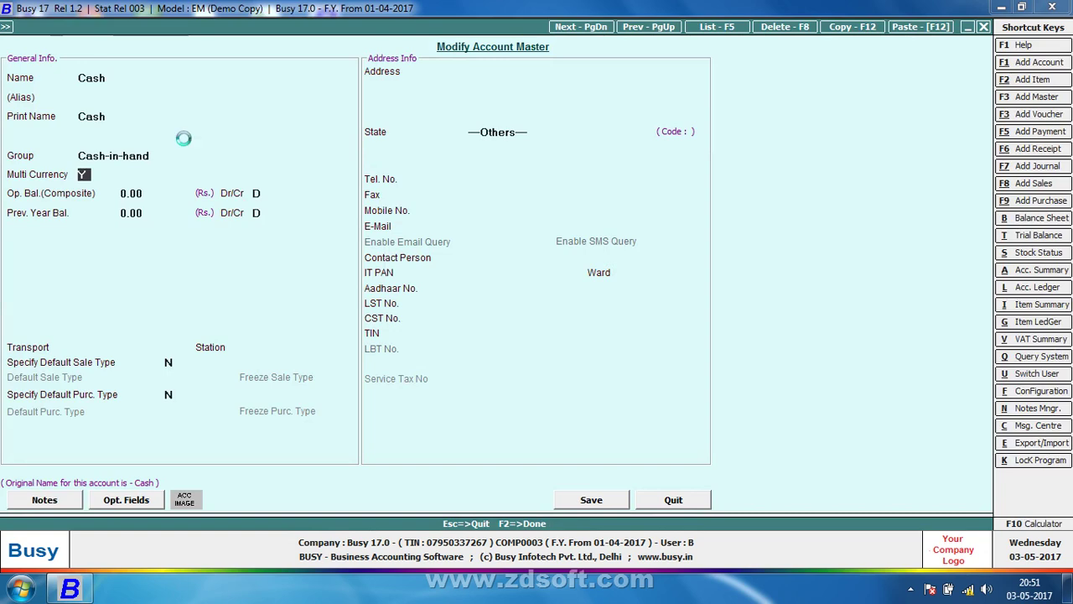
{"action": "key", "text": "Return"}
{"action": "key", "text": "F2"}
{"action": "key", "text": "F2"}
{"action": "key", "text": "Return"}
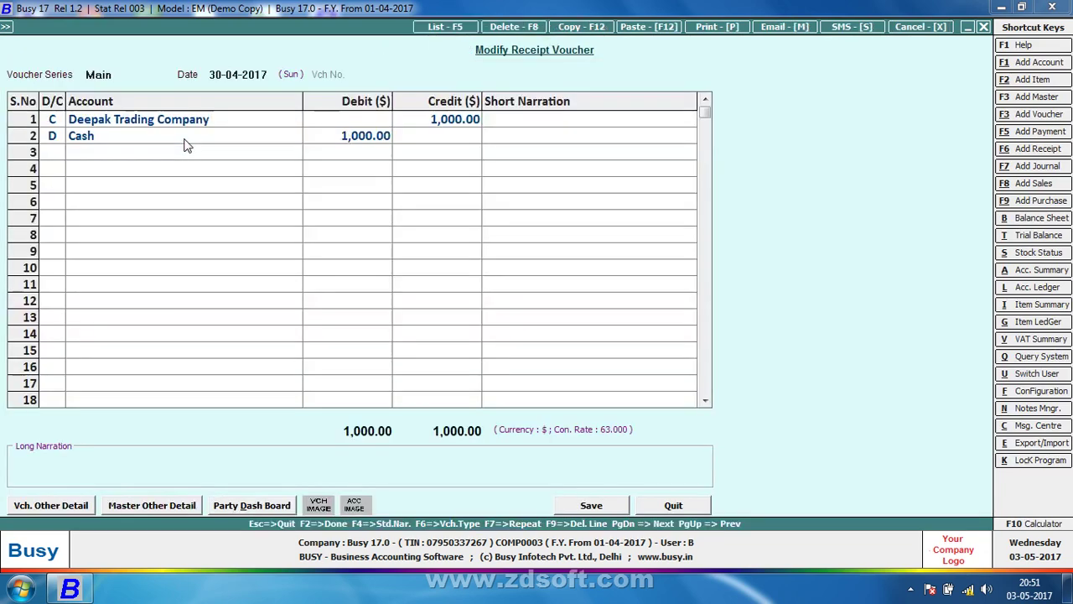
Try again to save the modified $ receipt voucher
{"action": "key", "text": "Return"}
{"action": "key", "text": "Return"}
{"action": "key", "text": "Return"}
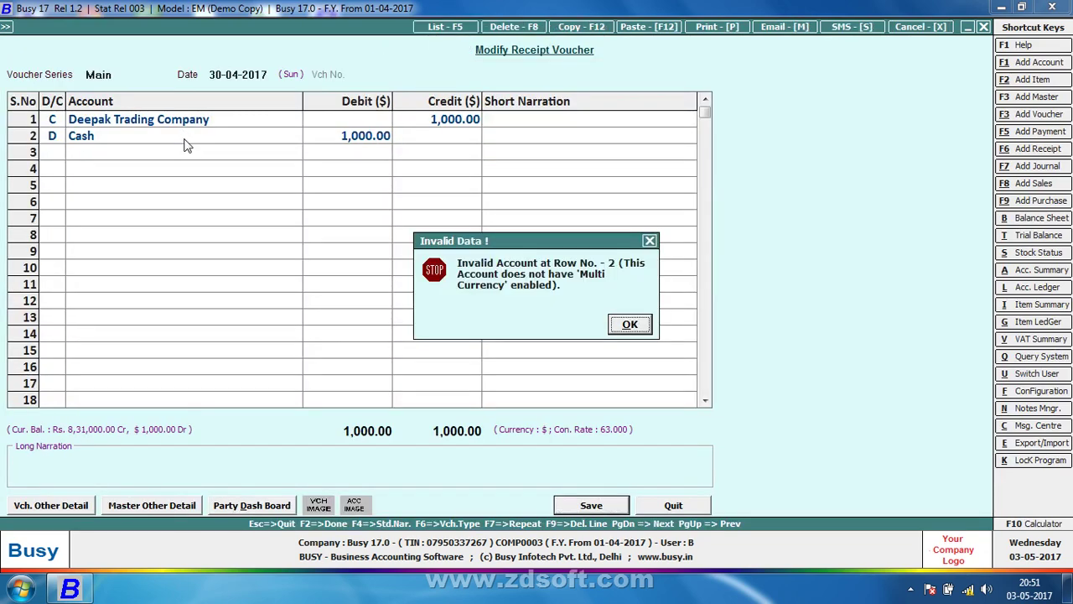
{"action": "key", "text": "Return"}
{"action": "key", "text": "Up"}
{"action": "key", "text": "Return"}
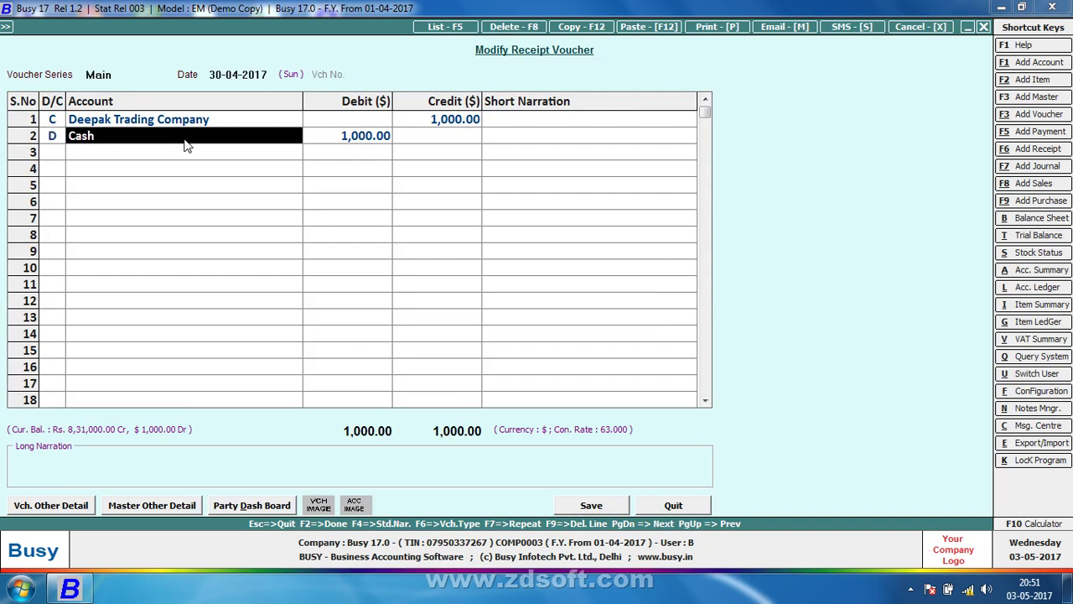
{"action": "key", "text": "F8"}
{"action": "key", "text": "Return"}
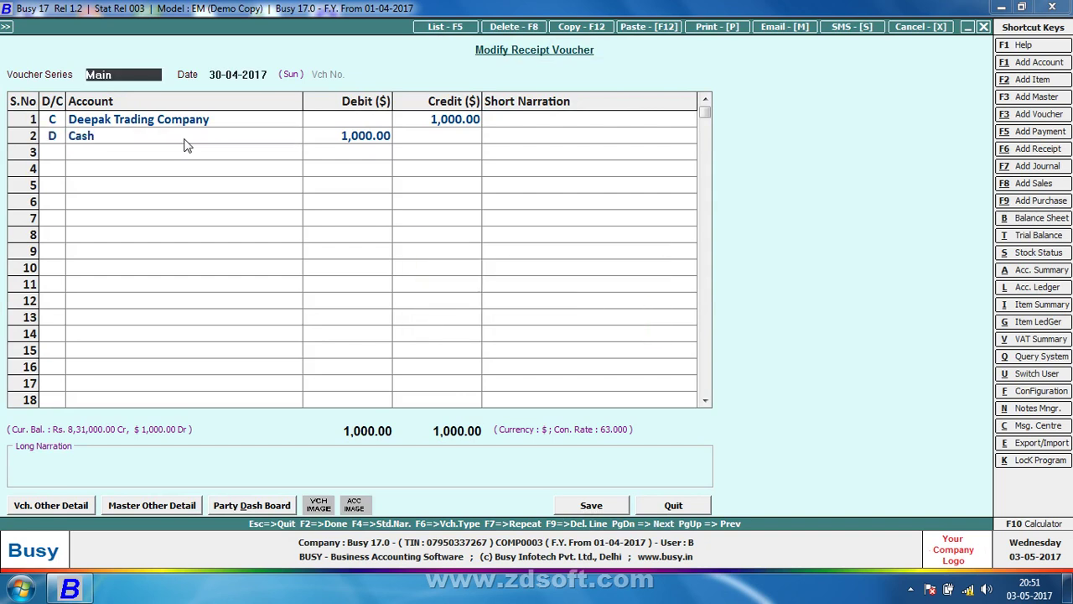
{"action": "key", "text": "Return"}
{"action": "key", "text": "Return"}
{"action": "key", "text": "Down"}
{"action": "key", "text": "Up"}
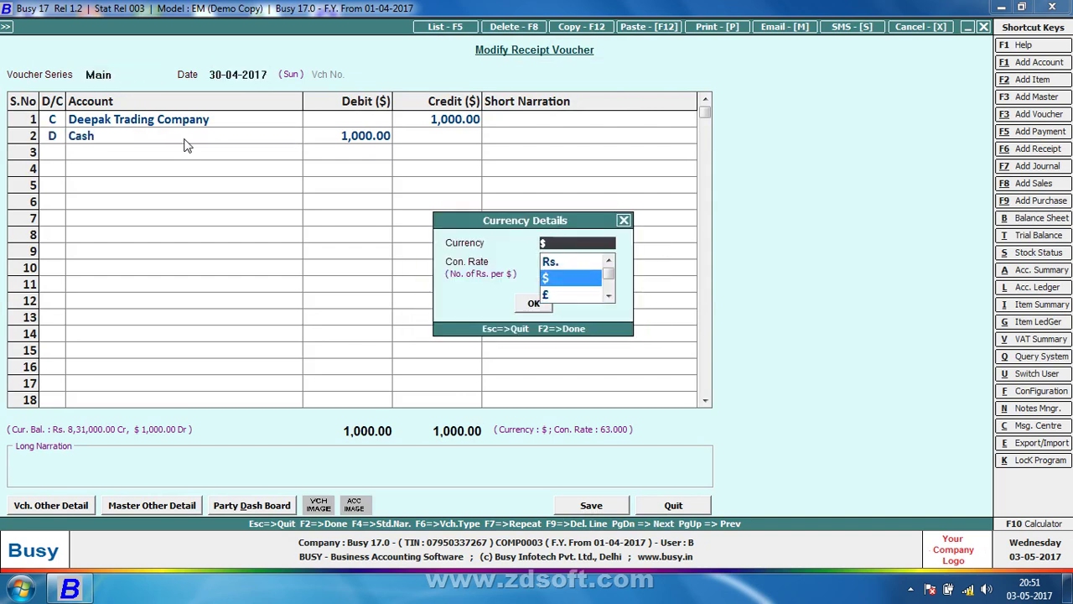
{"action": "key", "text": "Escape"}
Delete the Cash line in row 2, enter Cash again as the debit account for the full amount, and save the receipt
{"action": "key", "text": "F9"}
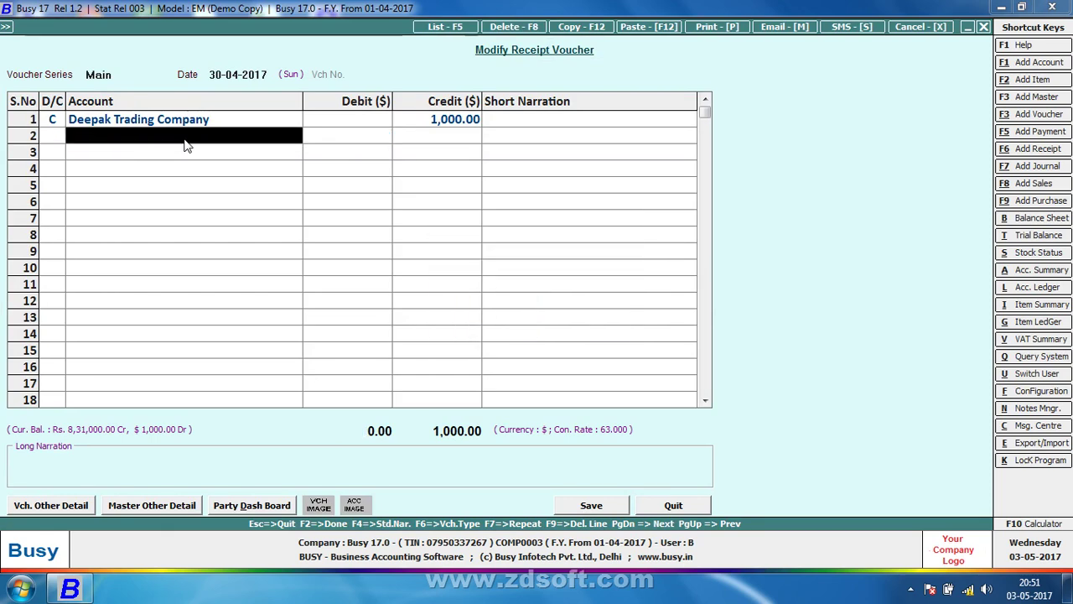
{"action": "key", "text": "Return"}
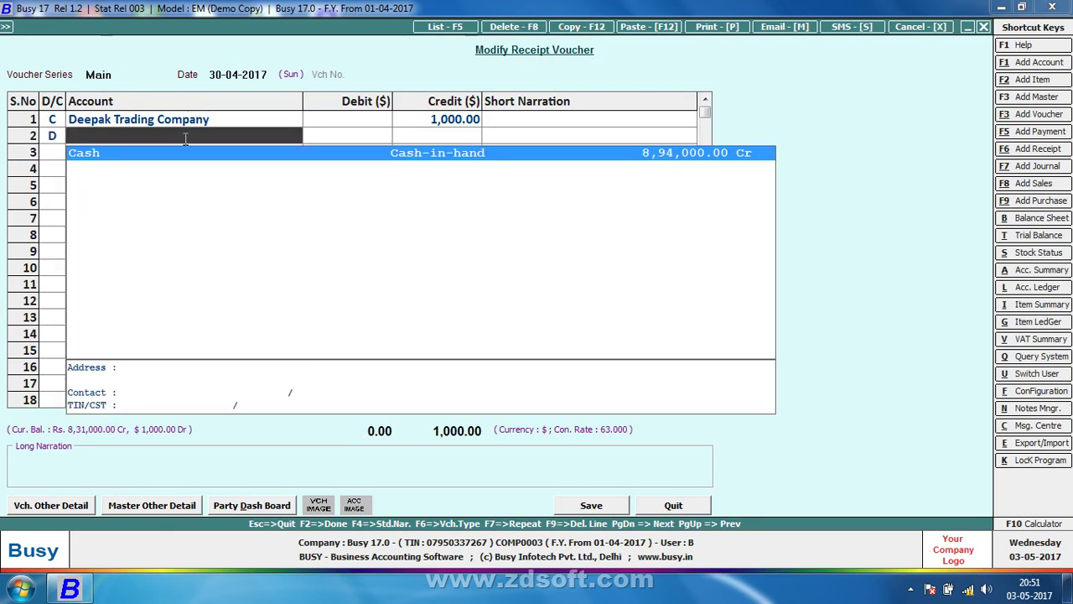
{"action": "key", "text": "Return"}
{"action": "key", "text": "Return"}
{"action": "key", "text": "Return"}
{"action": "key", "text": "Return"}
{"action": "key", "text": "Return"}
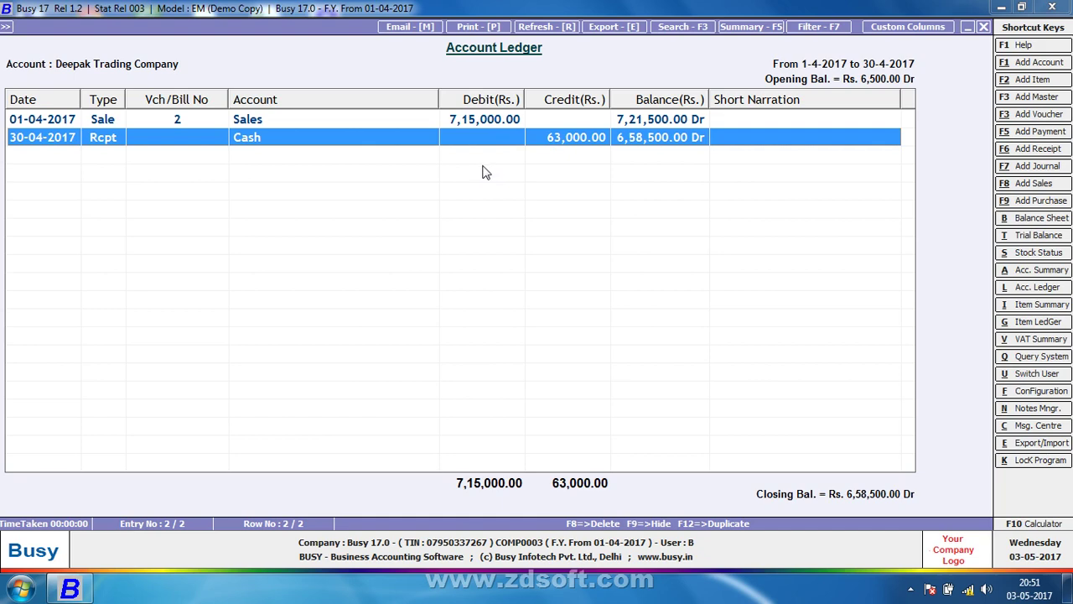
{"action": "key", "text": "F6"}
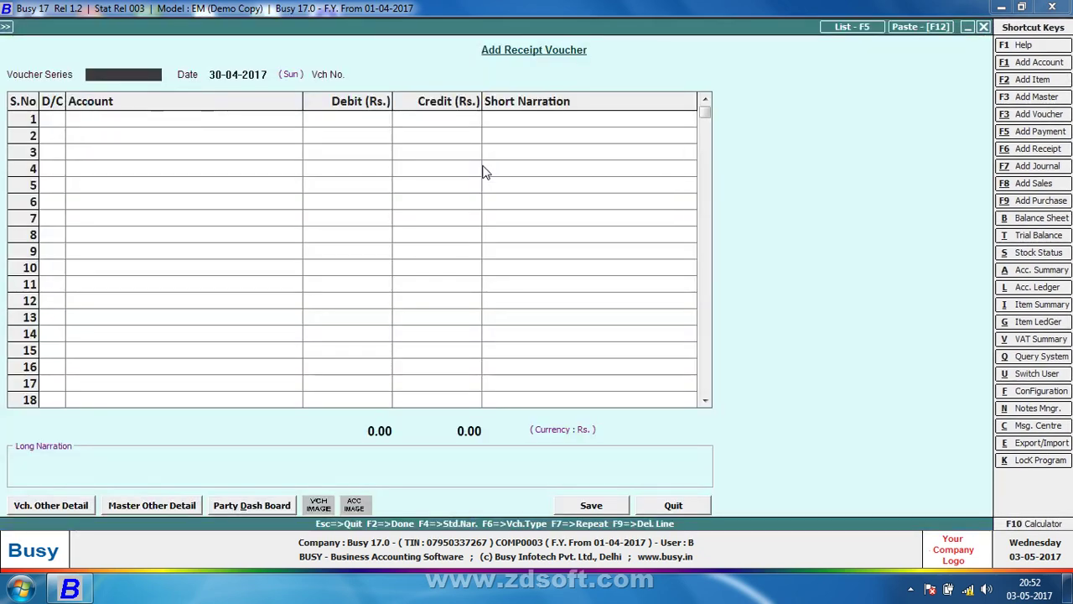
{"action": "key", "text": "Return"}
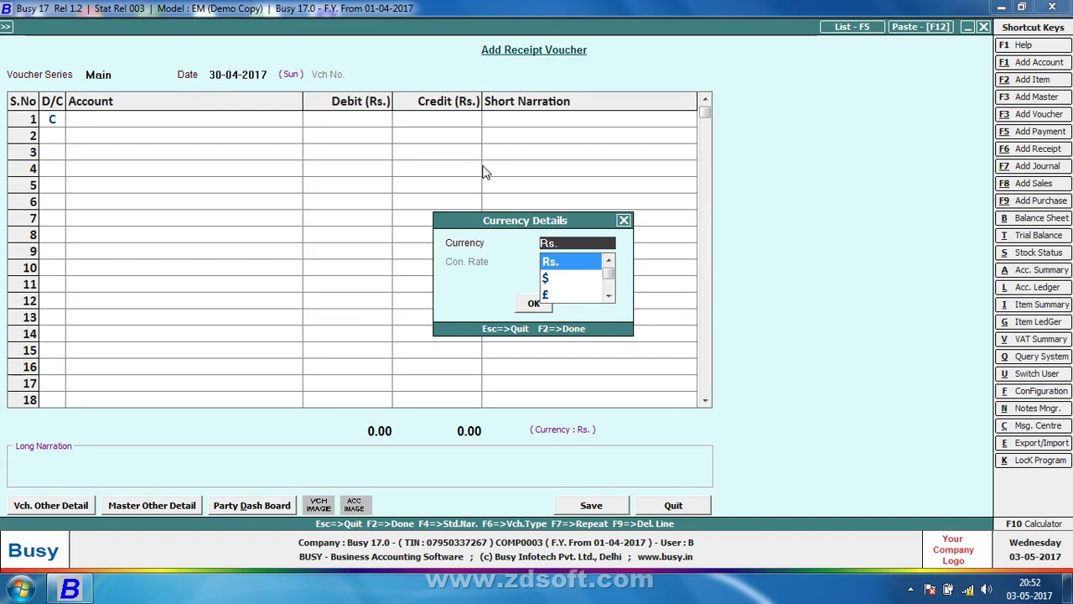
{"action": "key", "text": "Escape"}
{"action": "key", "text": "Escape"}
{"action": "key", "text": "Return"}
Open the Auto Generate Forex Gain/Loss Vouchers utility under bulk updations, examine its options and description, and close it without generating vouchers
{"action": "key", "text": "Left"}
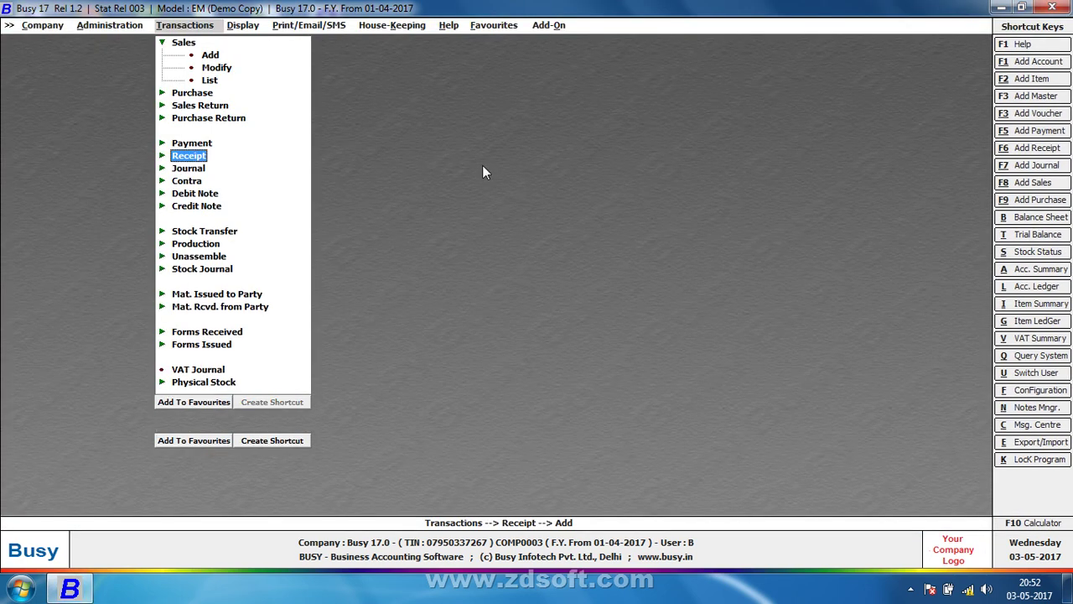
{"action": "key", "text": "Left"}
{"action": "key", "text": "Left"}
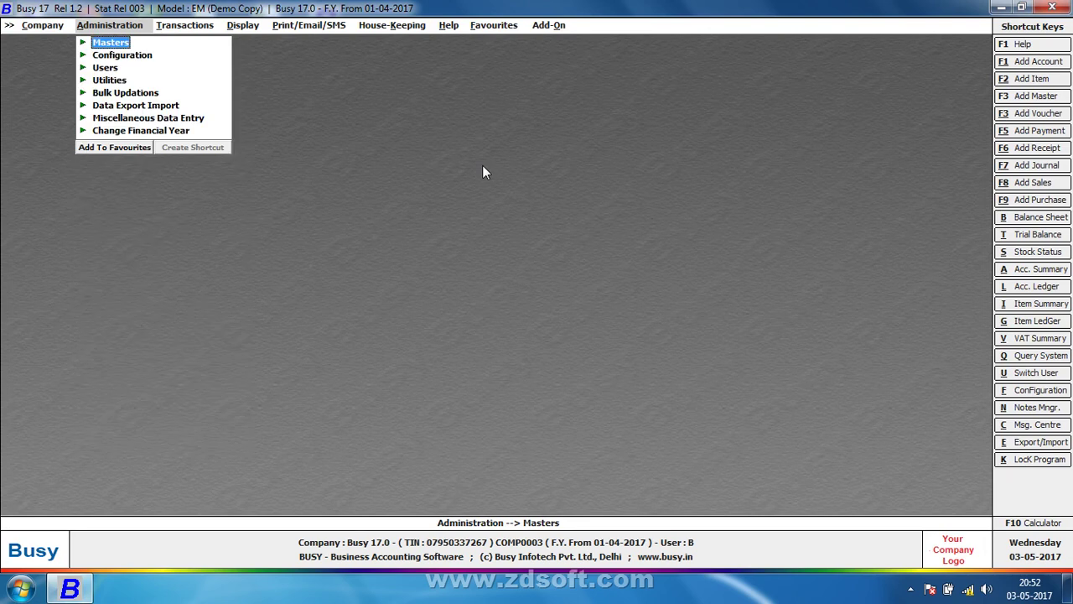
{"action": "key", "text": "Right"}
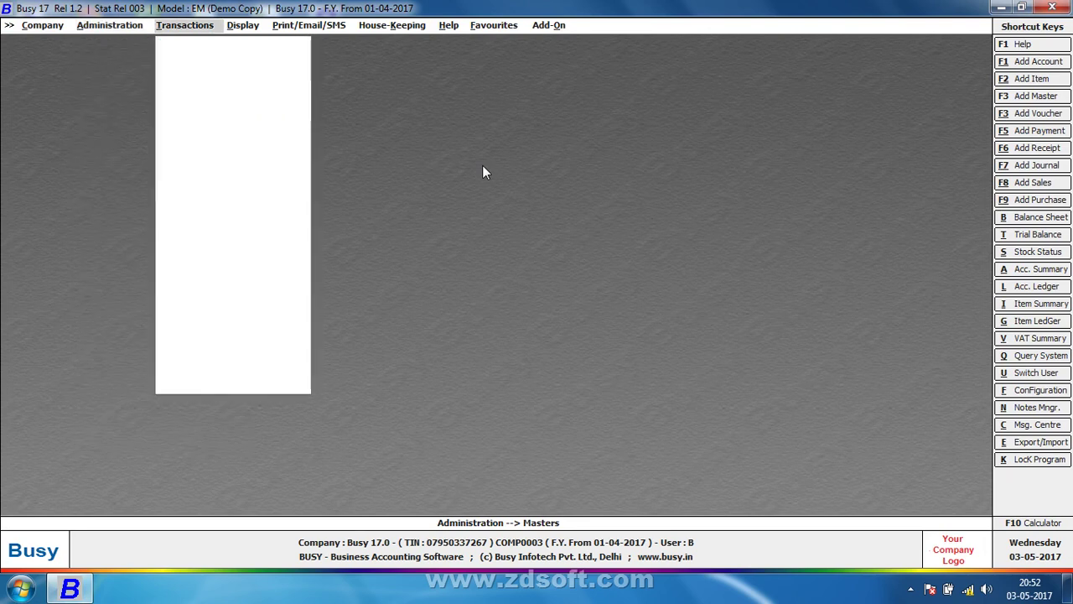
{"action": "key", "text": "Left"}
{"action": "key", "text": "Down"}
{"action": "key", "text": "Down"}
{"action": "key", "text": "Down"}
{"action": "key", "text": "Down"}
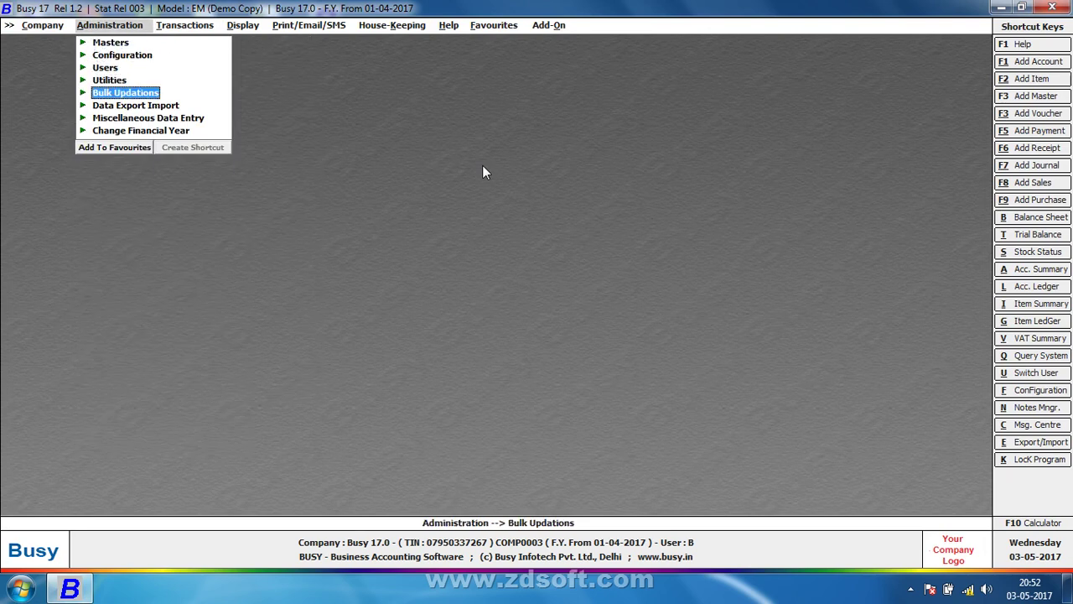
{"action": "key", "text": "Return"}
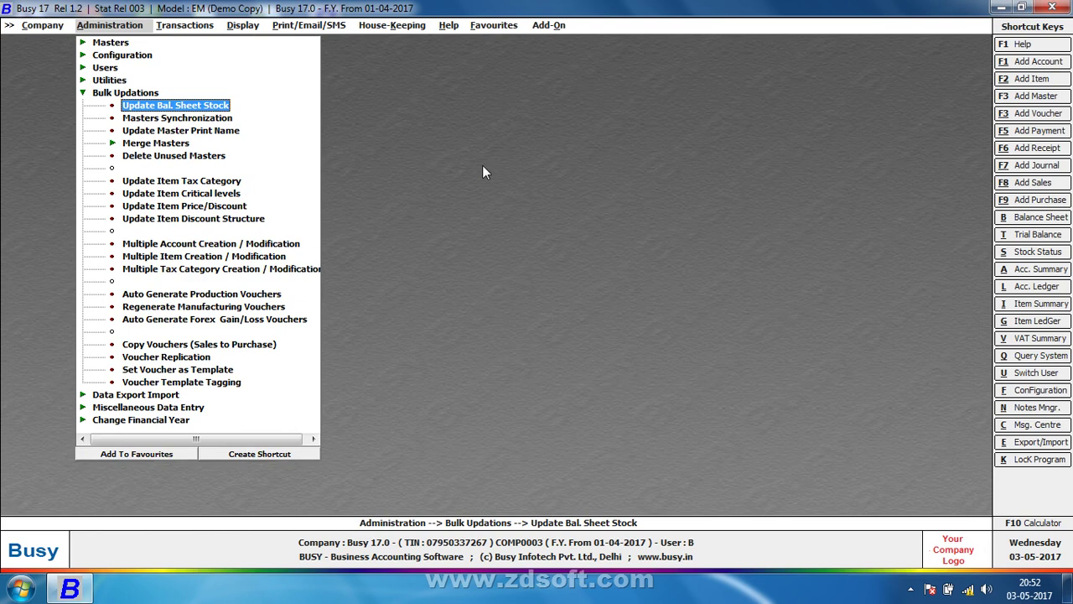
{"action": "key", "text": "Up"}
{"action": "key", "text": "Up"}
{"action": "key", "text": "Return"}
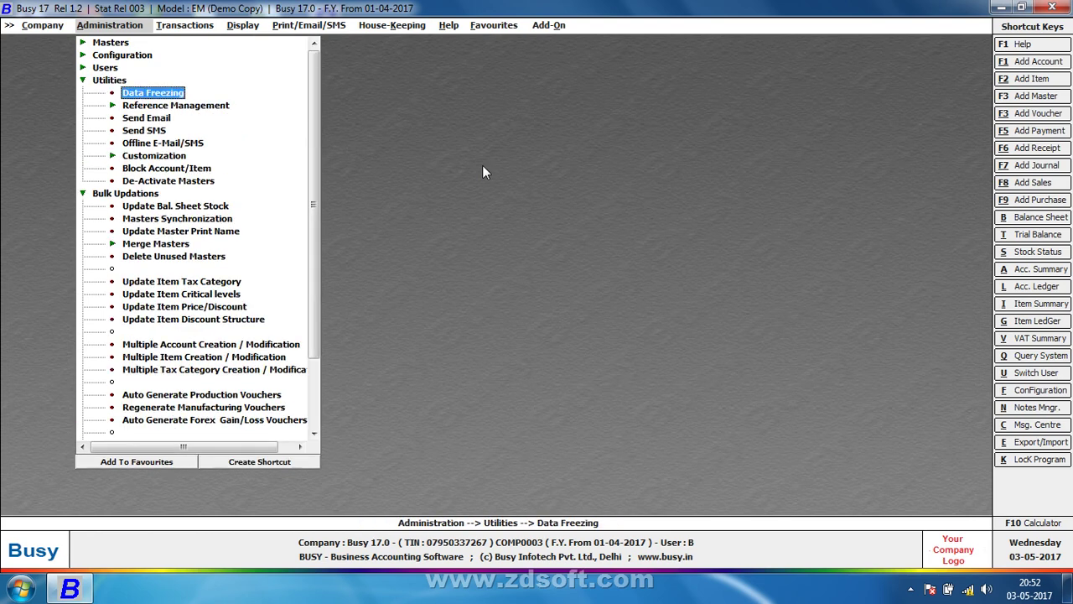
{"action": "key", "text": "Down"}
{"action": "key", "text": "Down"}
{"action": "key", "text": "Down"}
{"action": "key", "text": "Down"}
{"action": "key", "text": "Down"}
{"action": "key", "text": "Down"}
{"action": "key", "text": "Down"}
{"action": "key", "text": "Down"}
{"action": "key", "text": "Down"}
{"action": "key", "text": "Down"}
{"action": "key", "text": "Down"}
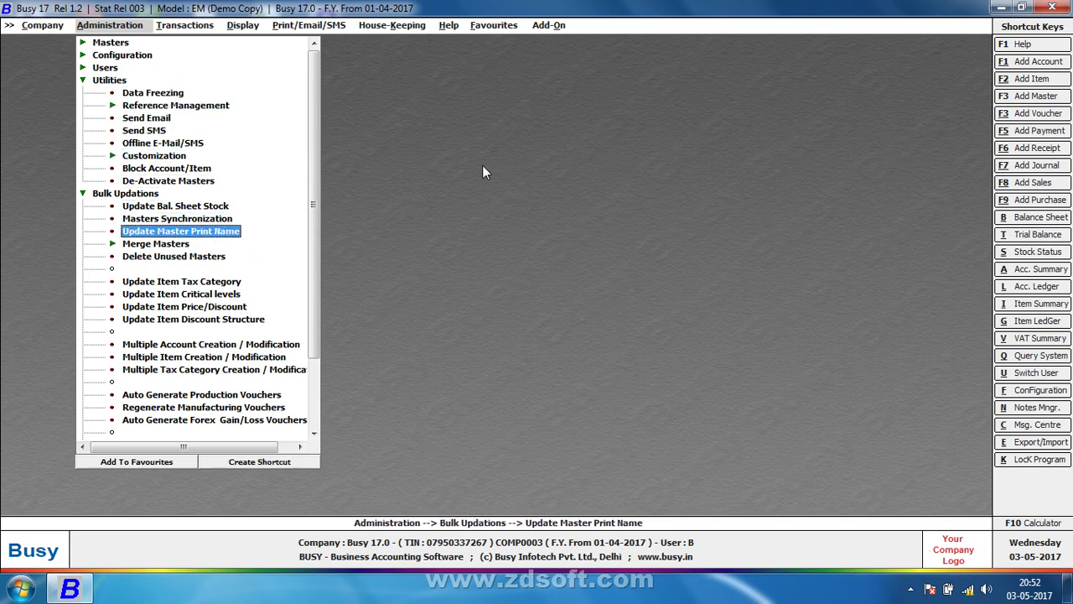
{"action": "key", "text": "Down"}
{"action": "key", "text": "Down"}
{"action": "key", "text": "Down"}
{"action": "key", "text": "Down"}
{"action": "key", "text": "Down"}
{"action": "key", "text": "Down"}
{"action": "key", "text": "Down"}
{"action": "key", "text": "Down"}
{"action": "key", "text": "Down"}
{"action": "key", "text": "Down"}
{"action": "key", "text": "Down"}
{"action": "key", "text": "Down"}
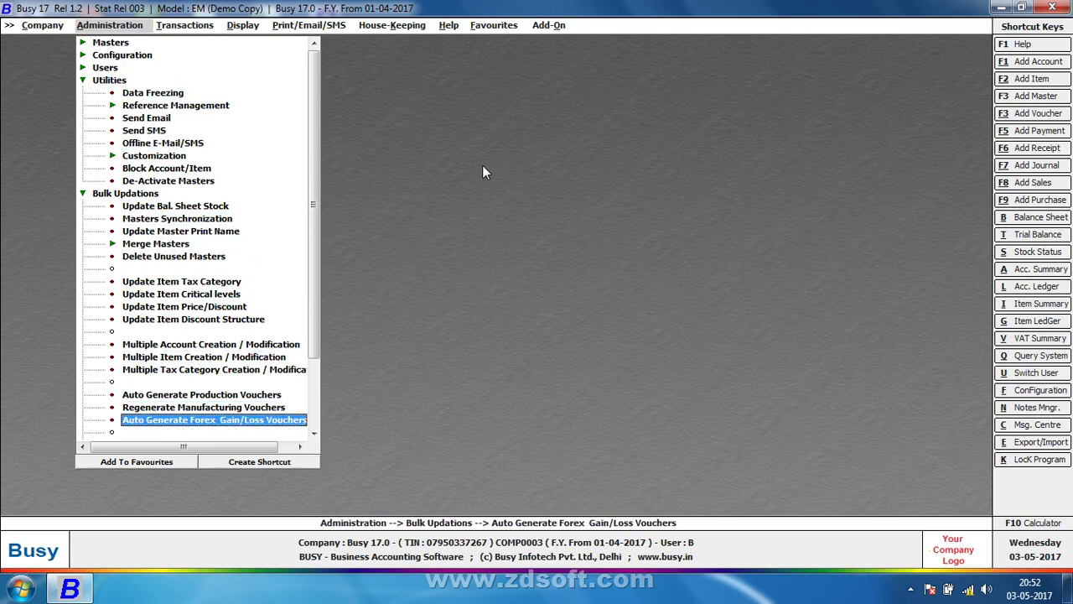
{"action": "key", "text": "Down"}
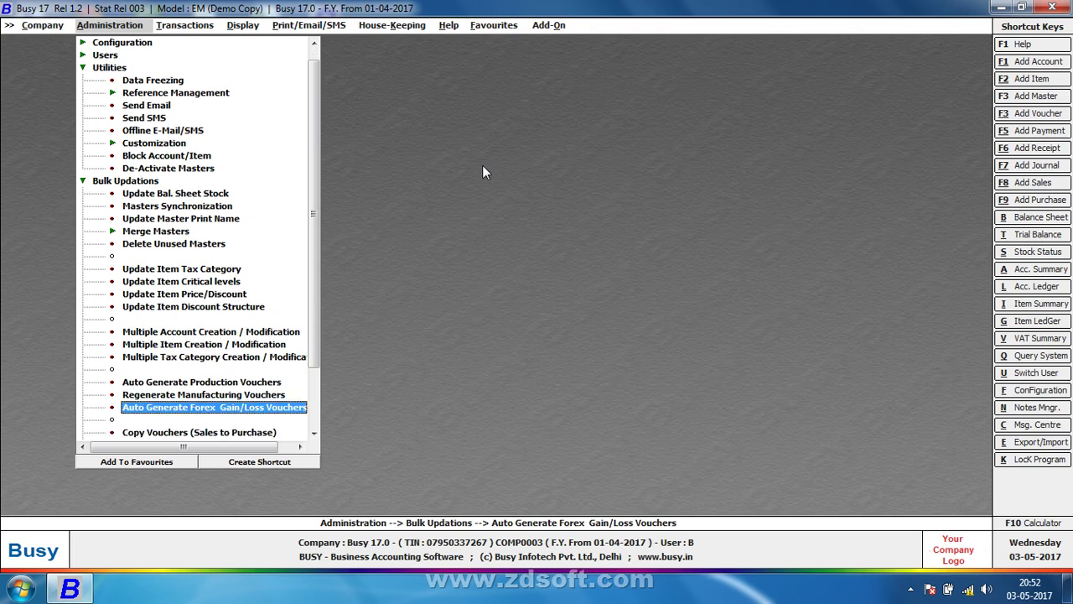
{"action": "key", "text": "Return"}
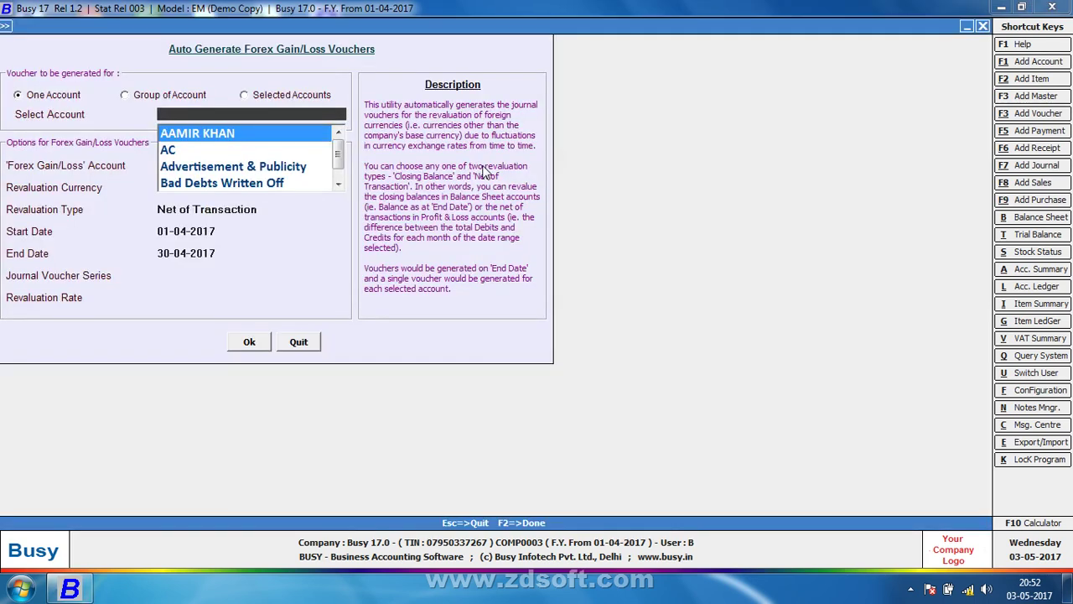
{"action": "key", "text": "Escape"}
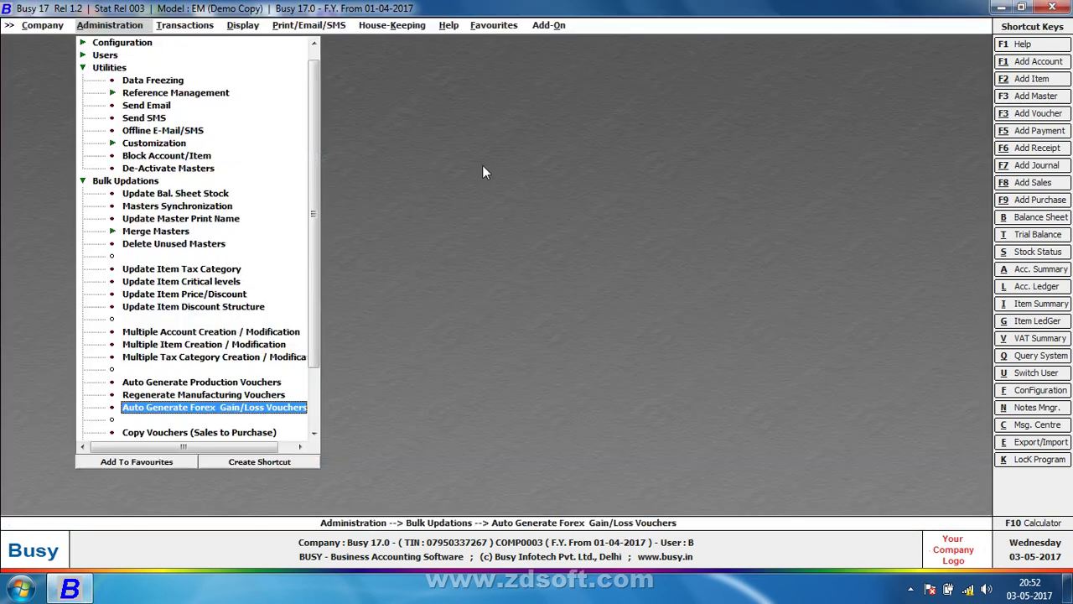
{"action": "key", "text": "Escape"}
{"action": "key", "text": "Escape"}
{"action": "key", "text": "super+d"}
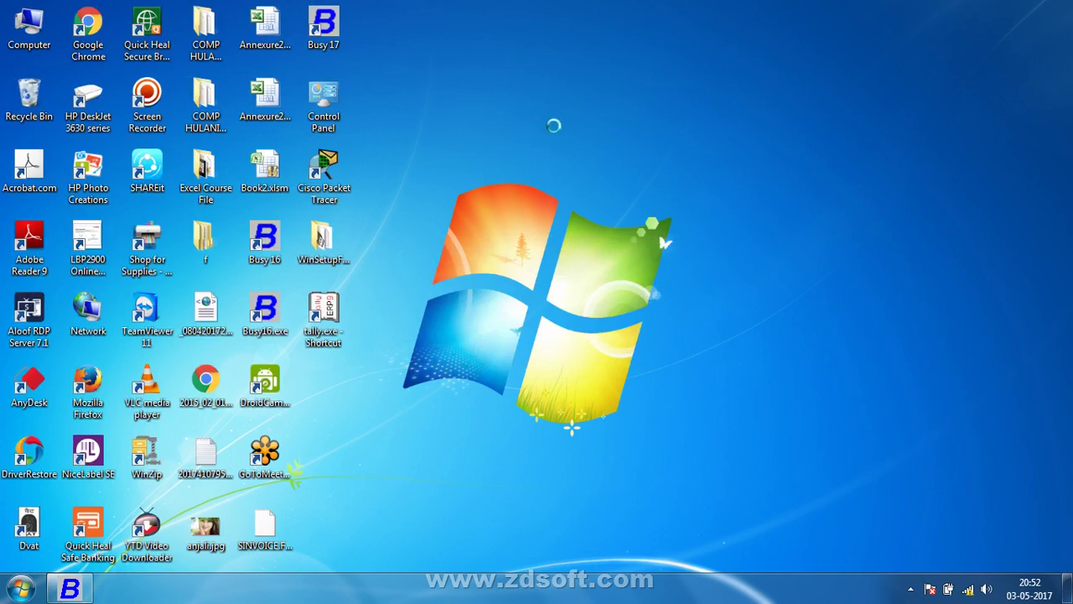
{"action": "left_click", "coordinate": [553, 126]}
{"action": "left_click", "coordinate": [910, 589]}
{"action": "left_click", "coordinate": [910, 482]}
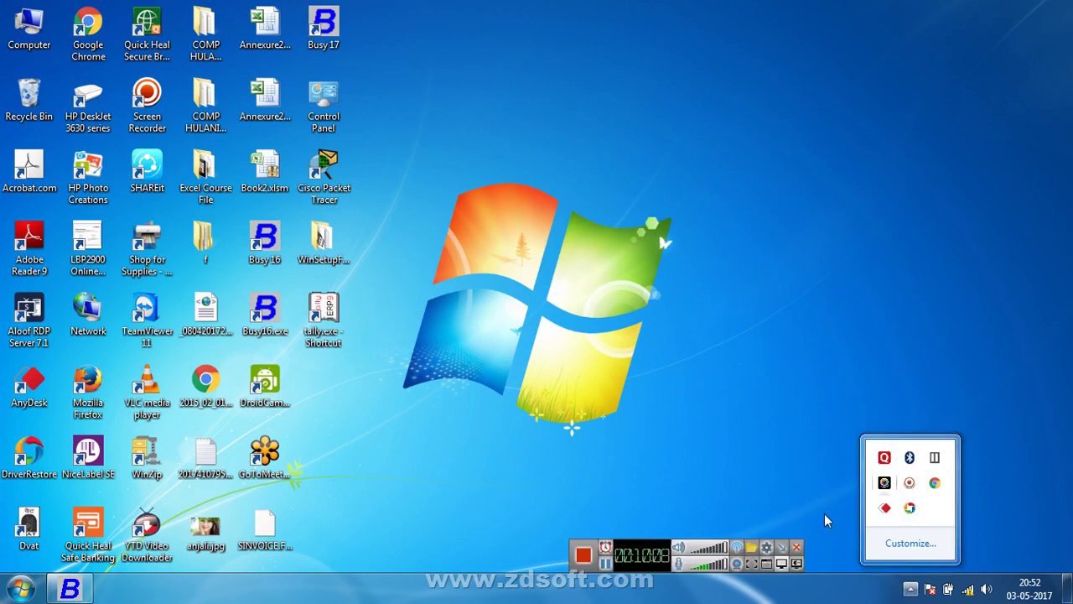